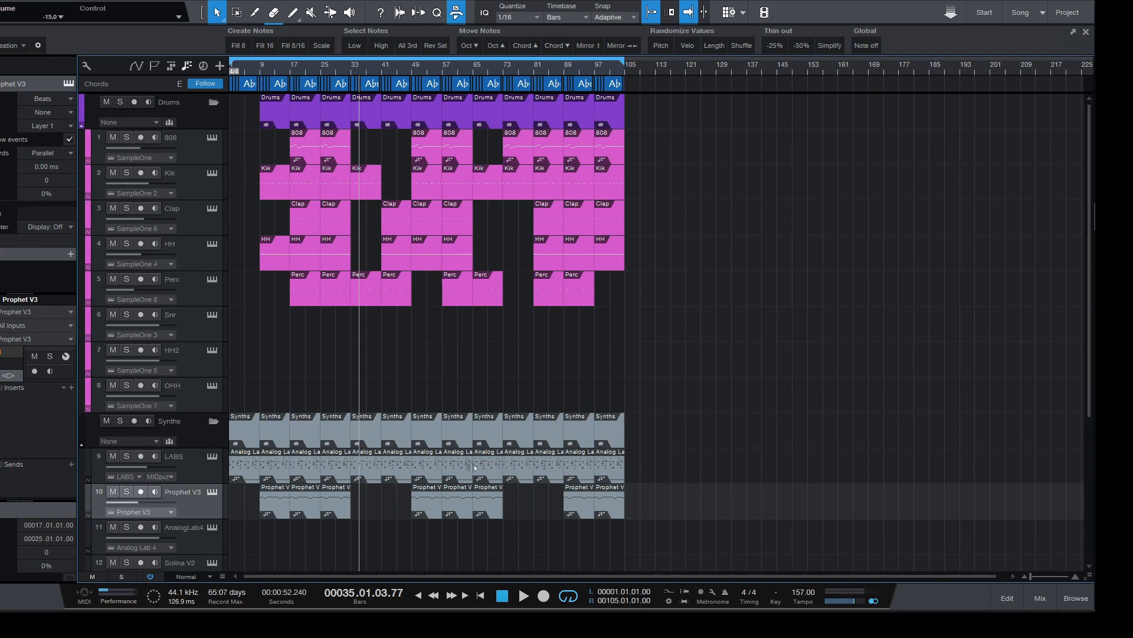
Step: Stop playback and return the playback position to the start of the song
left_click(482, 595)
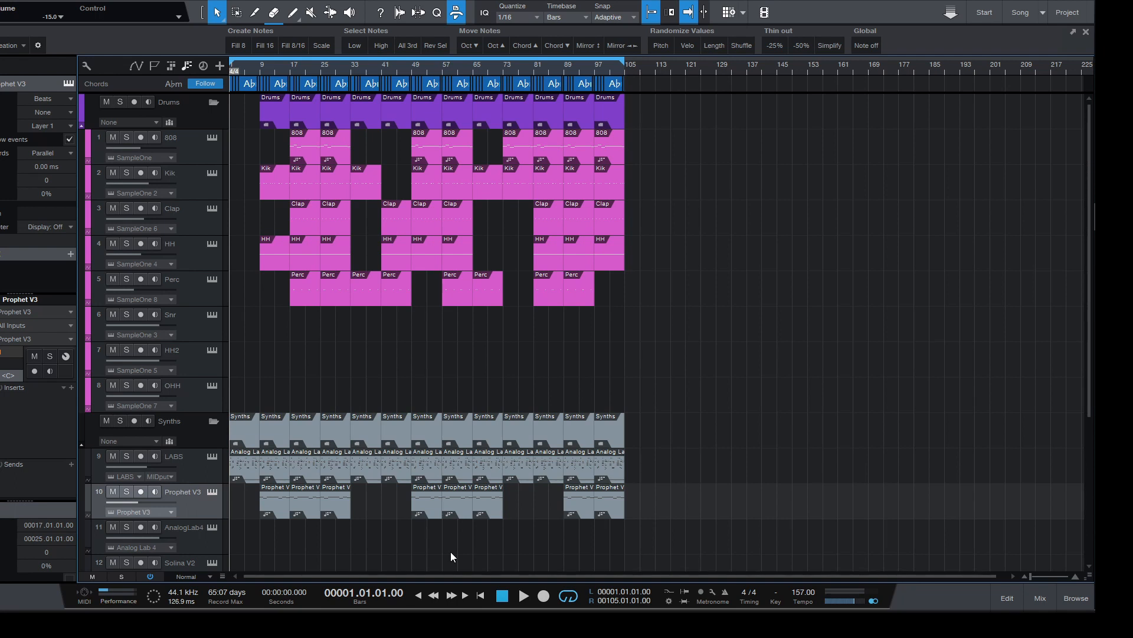
left_click_drag(378, 62, 405, 66)
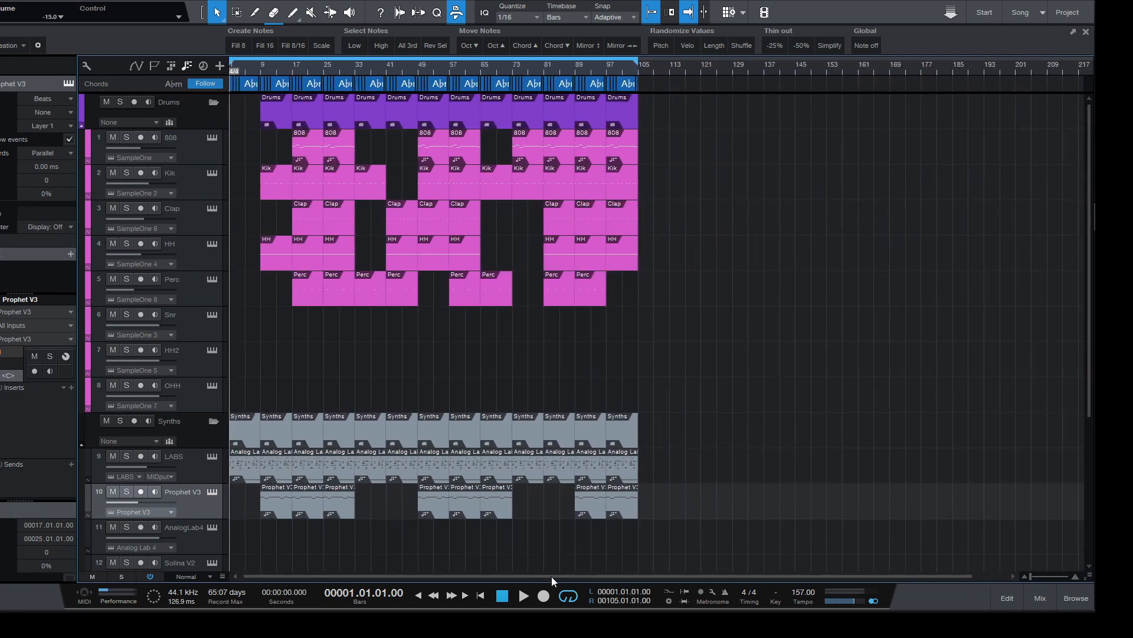
left_click_drag(254, 73, 286, 83)
left_click_drag(455, 576, 399, 554)
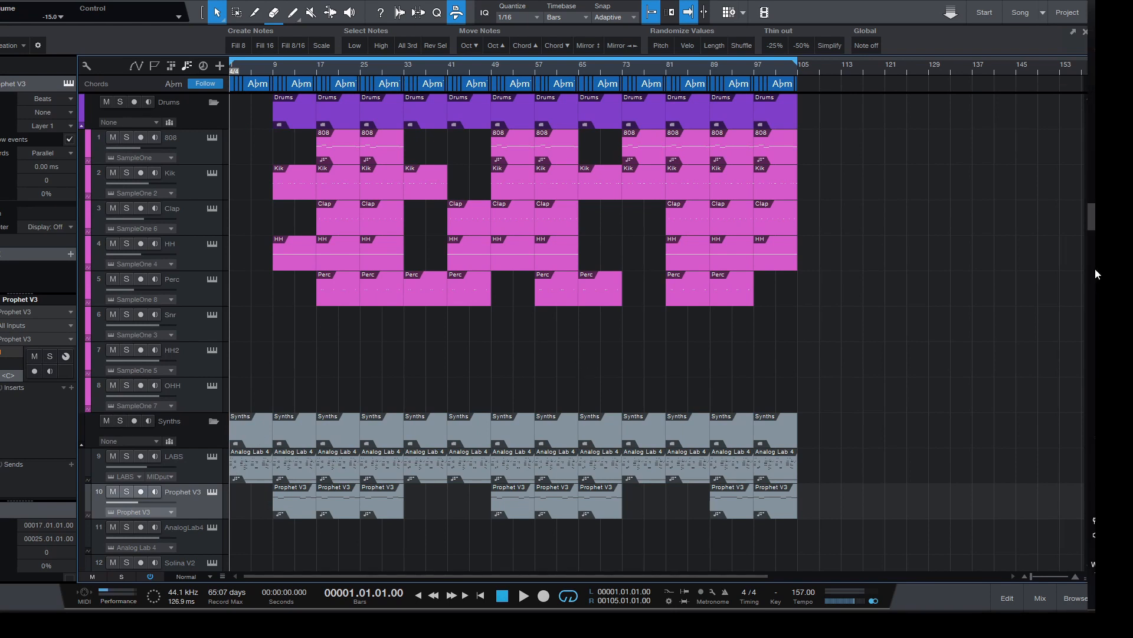
Step: Switch to the browser and examine the title and description of The World is Yours Vol. 1 on its product page
mouse_move(1092, 271)
left_click(1076, 189)
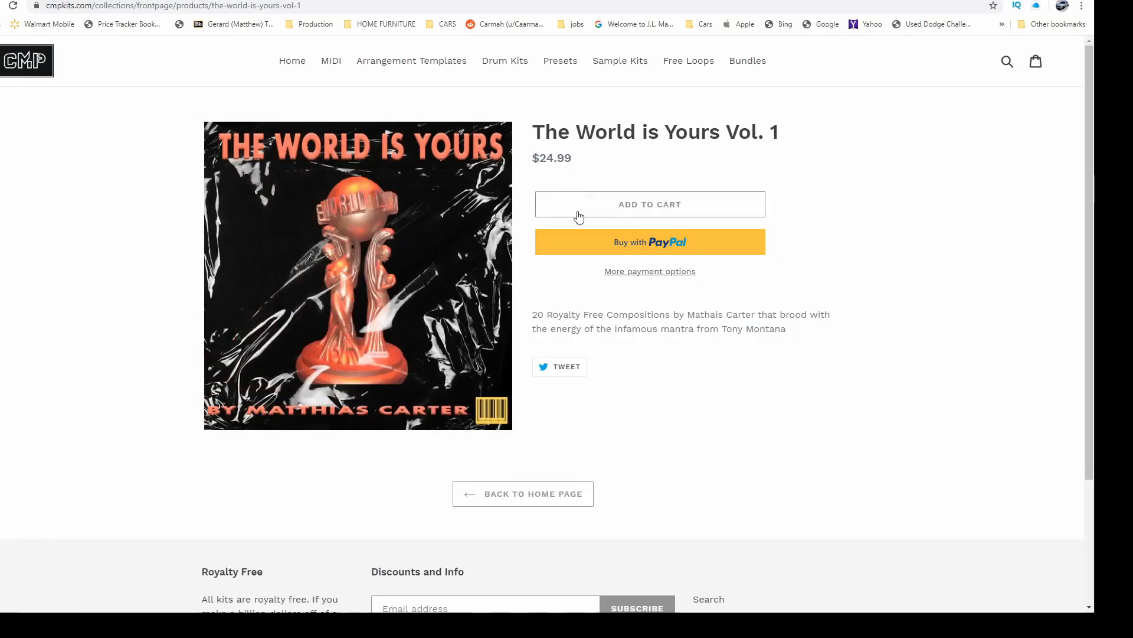
left_click_drag(817, 142, 576, 133)
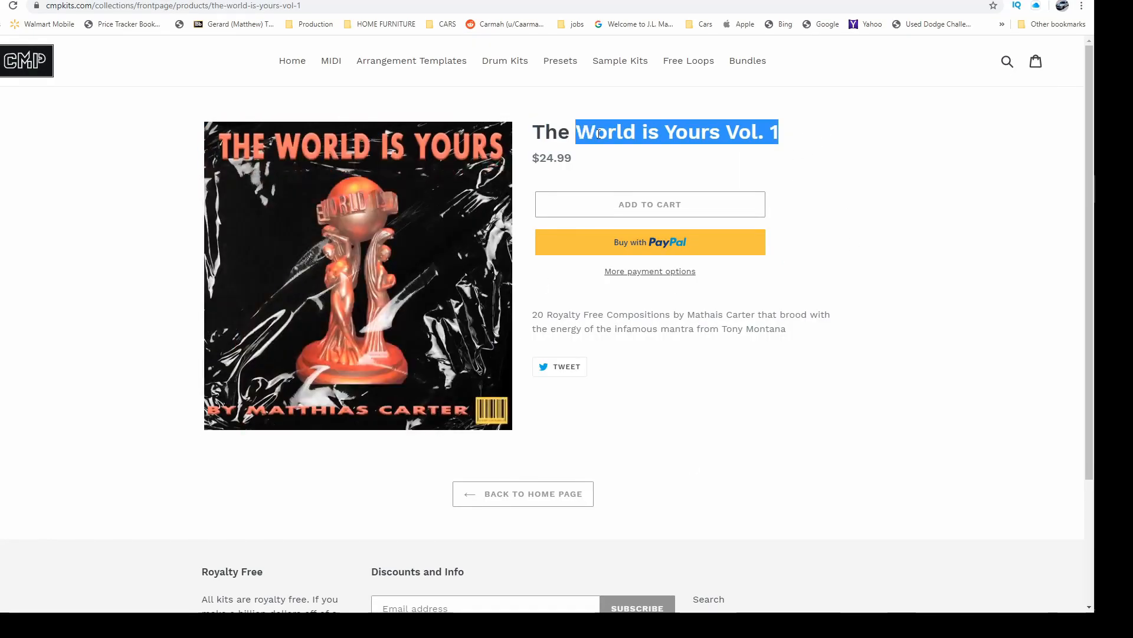
left_click_drag(532, 315, 598, 309)
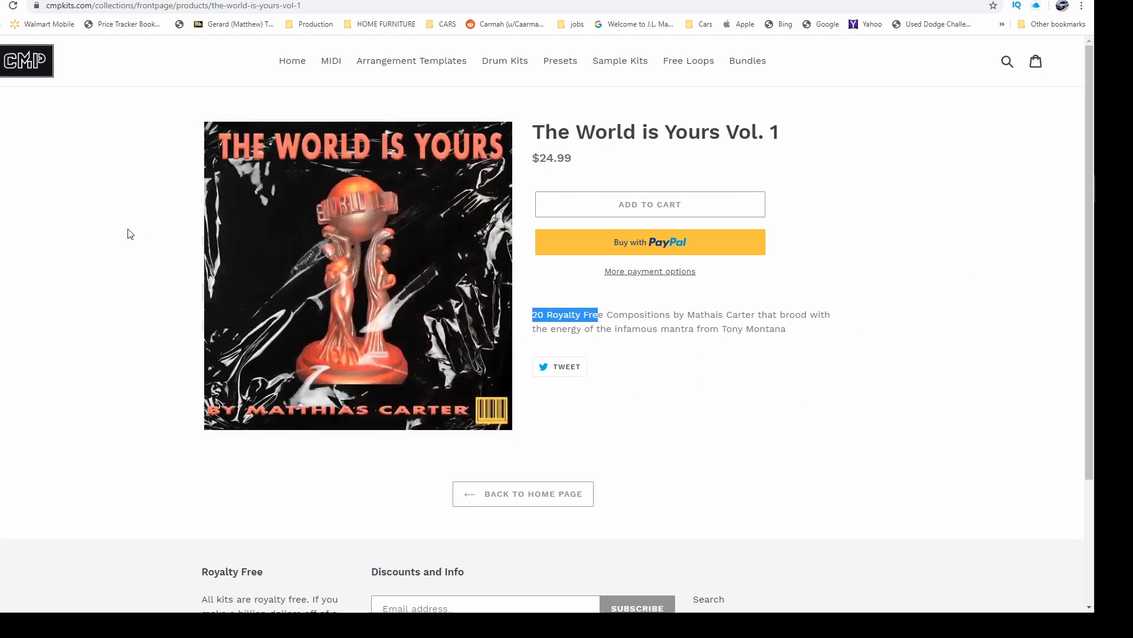
left_click(129, 230)
scroll(766, 390, "down", 2)
scroll(769, 387, "up", 2)
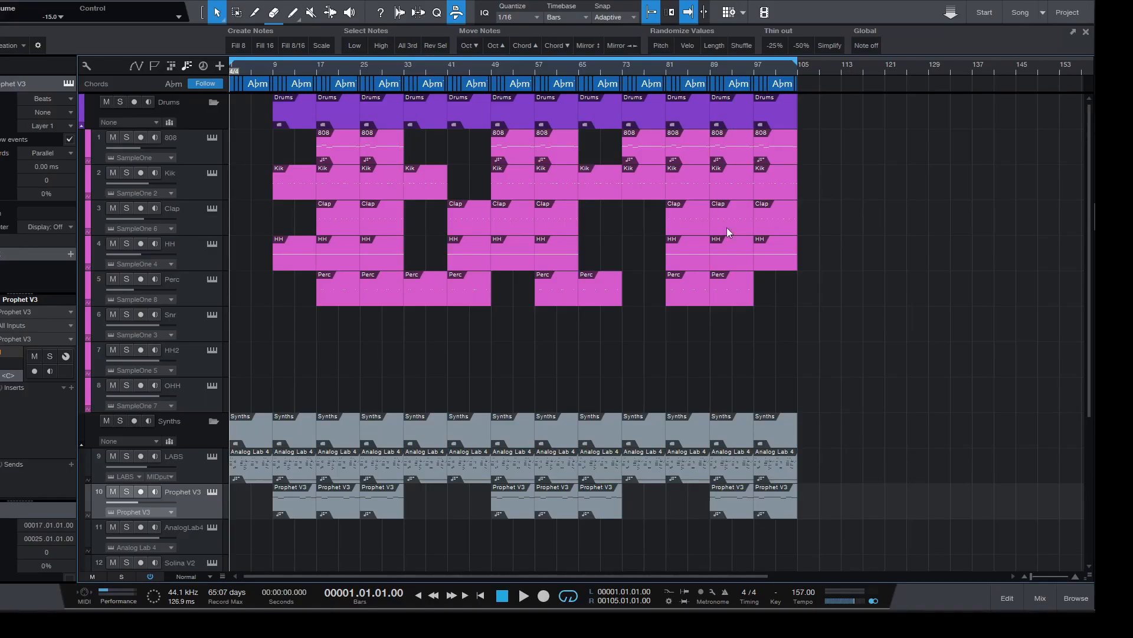
Step: Switch back to Studio One and open the first Analog Lab 4 clip of the LABS track in the note editor
left_click_drag(270, 65, 250, 89)
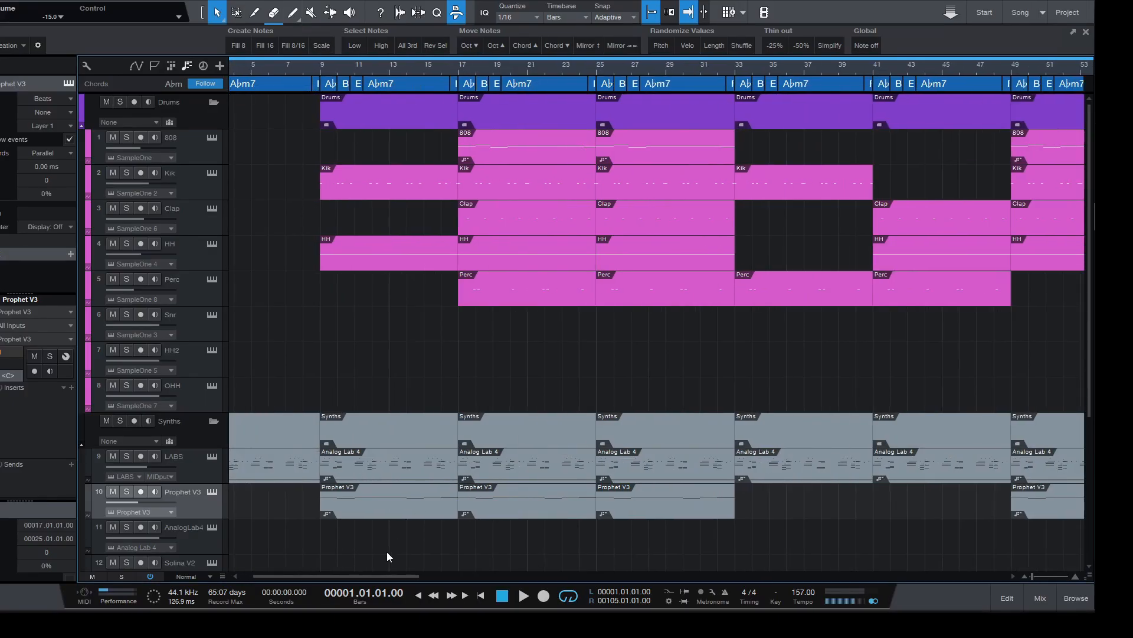
left_click_drag(377, 572, 314, 571)
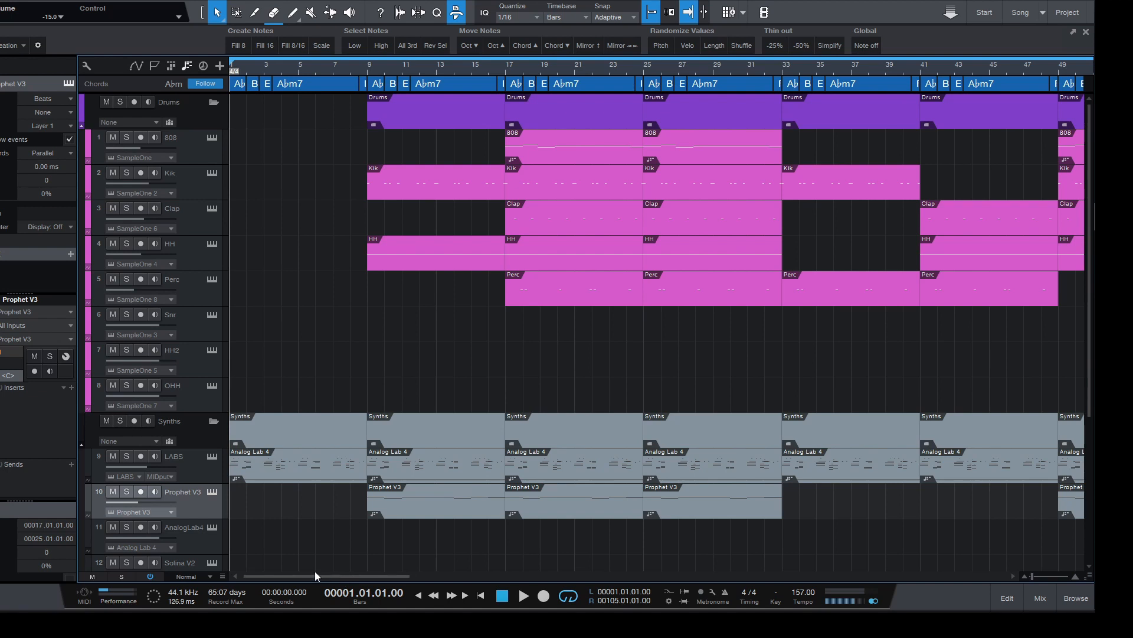
left_click(1008, 598)
left_click(1011, 599)
left_click(323, 462)
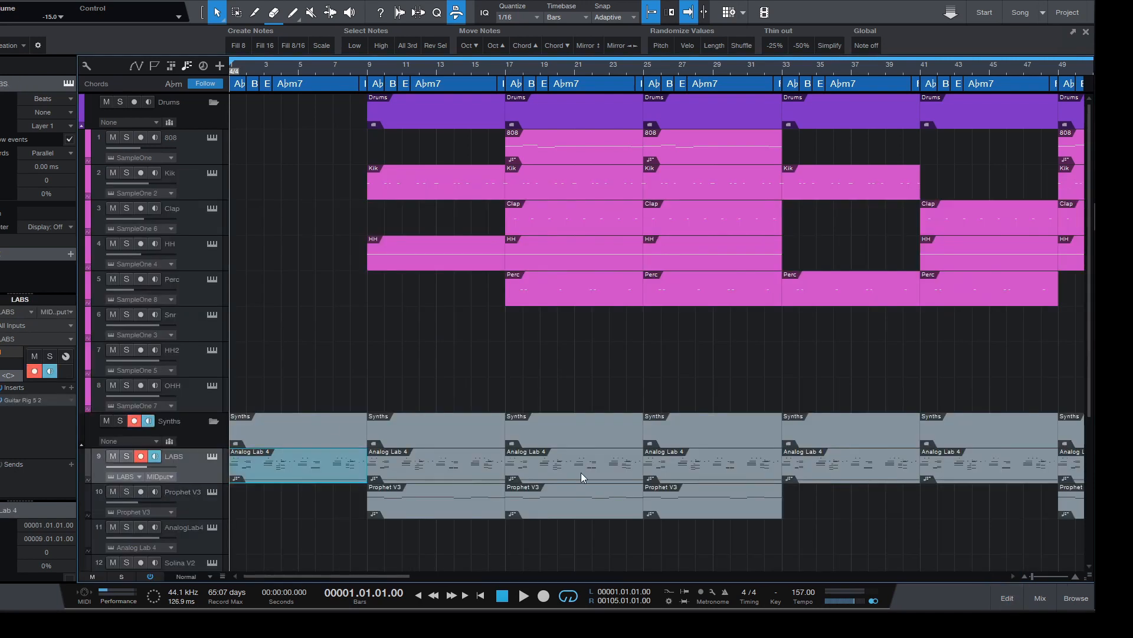
left_click(994, 597)
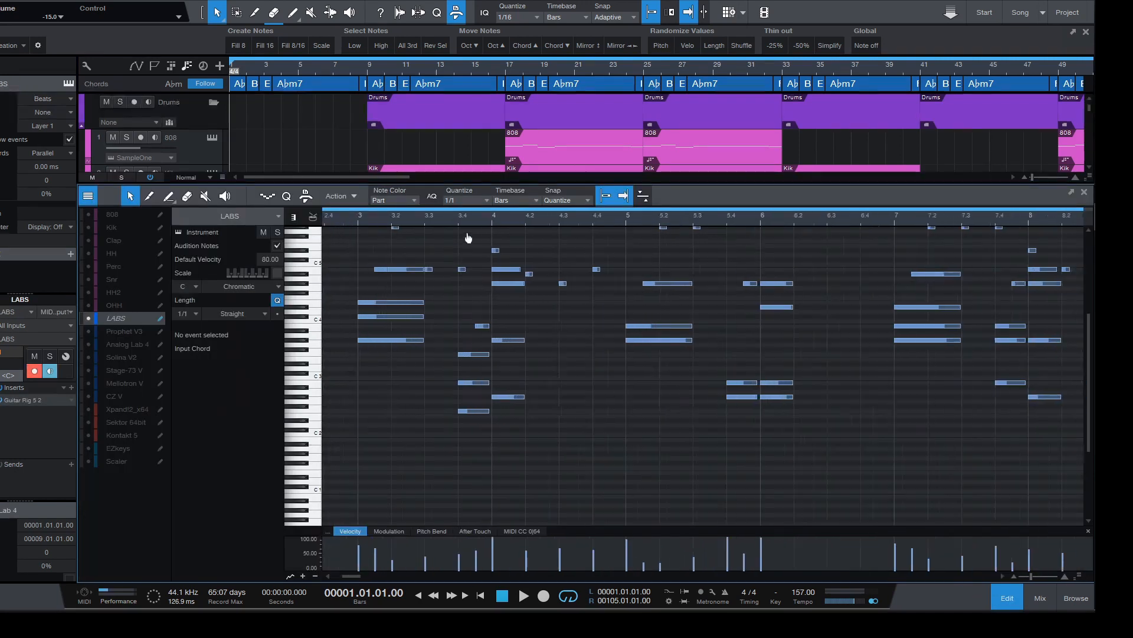
scroll(591, 357, "up", 3)
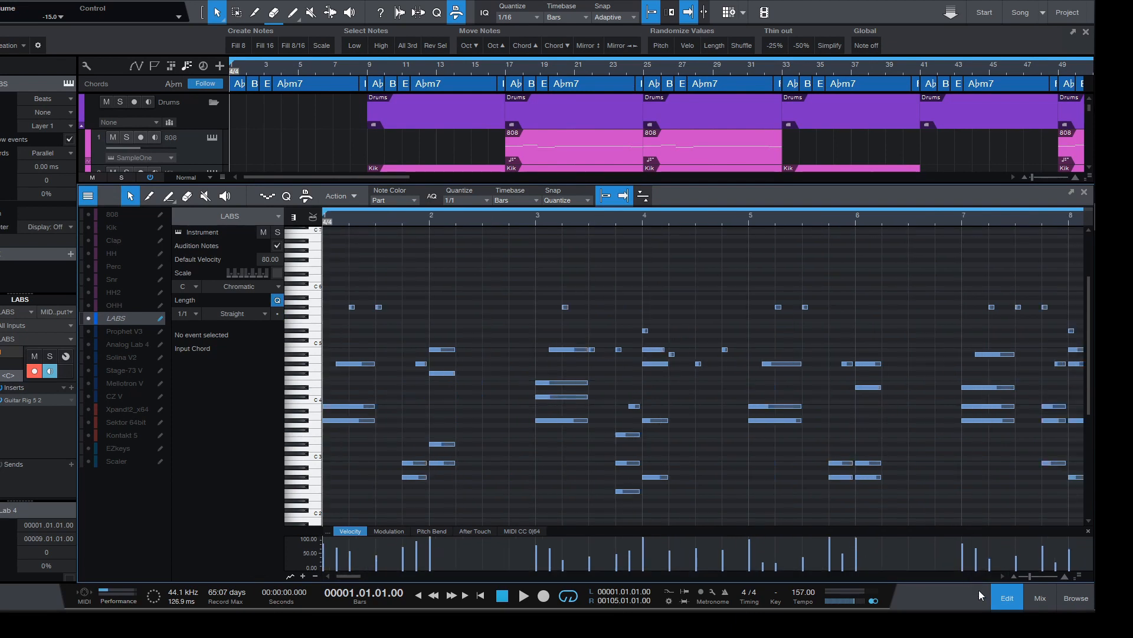
Step: Close the note editor, then solo the LABS track and listen to it from the start of the song
key("F2")
left_click(127, 456)
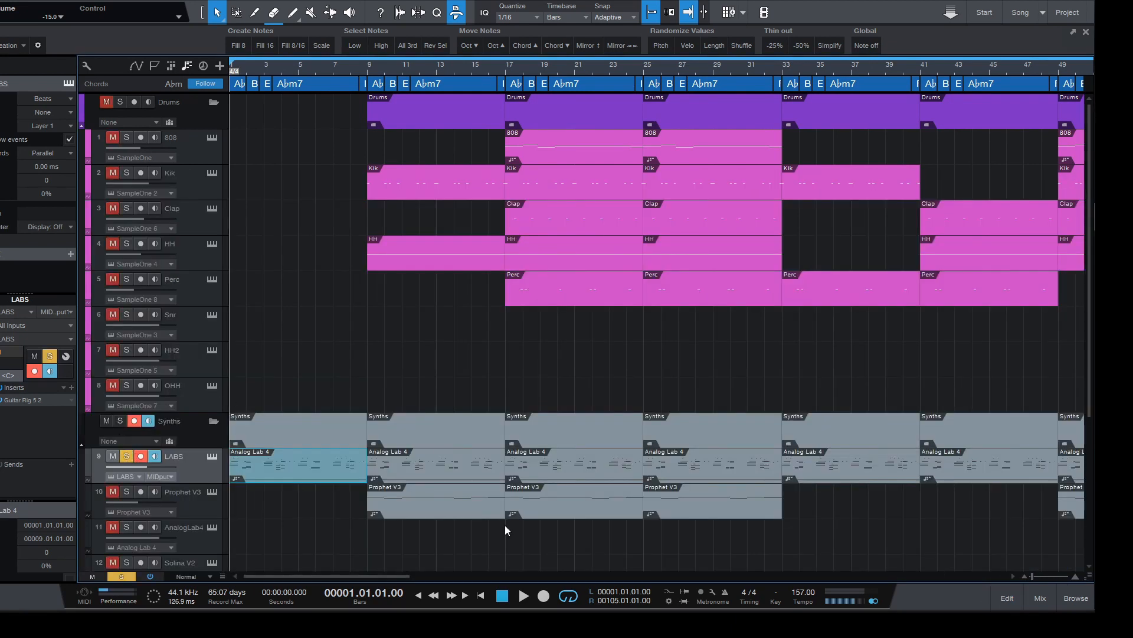
left_click(524, 588)
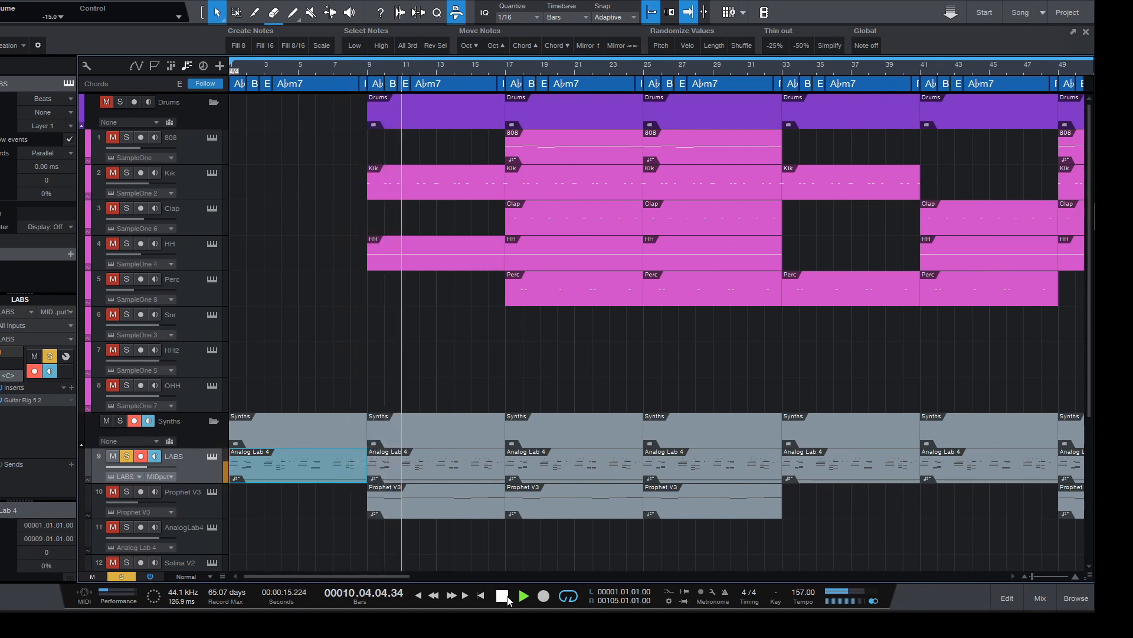
key("space")
Step: Reopen the LABS clip in the note editor and examine the chord and high melody notes in its first bar by selecting them
left_click(1012, 597)
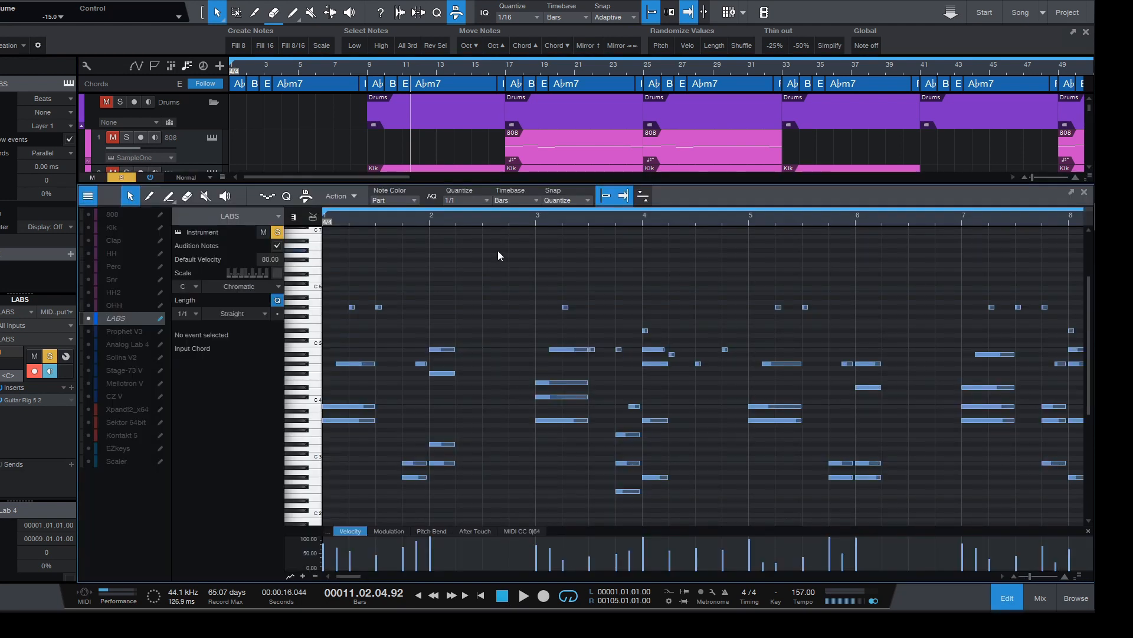
mouse_move(517, 216)
left_mouse_down()
mouse_move(524, 232)
mouse_move(530, 205)
left_mouse_up()
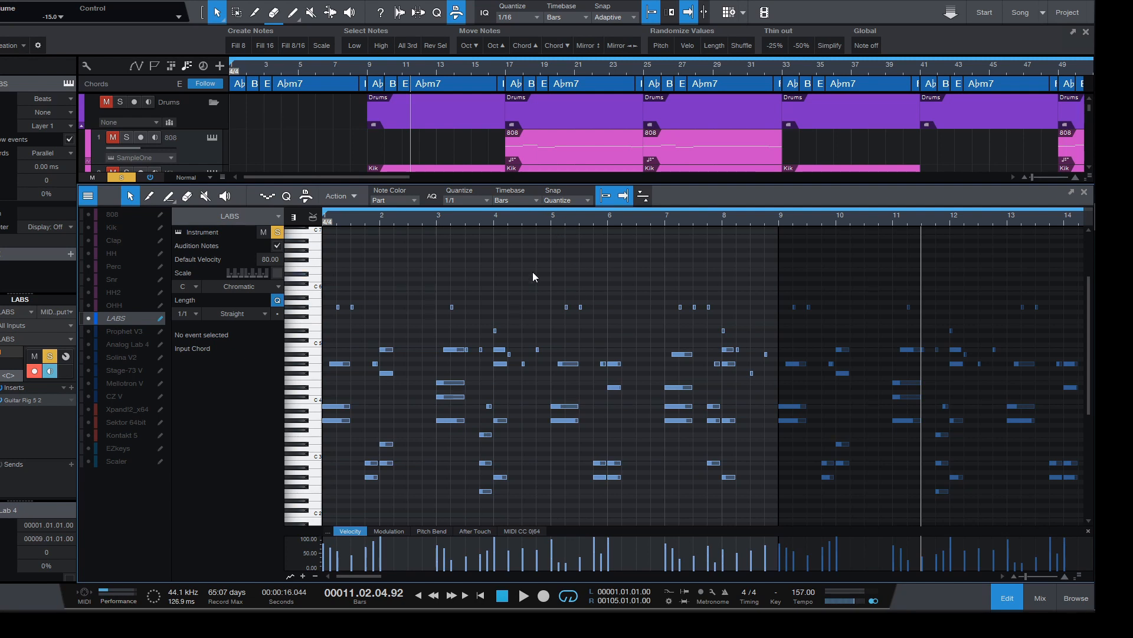
left_click_drag(413, 221, 426, 240)
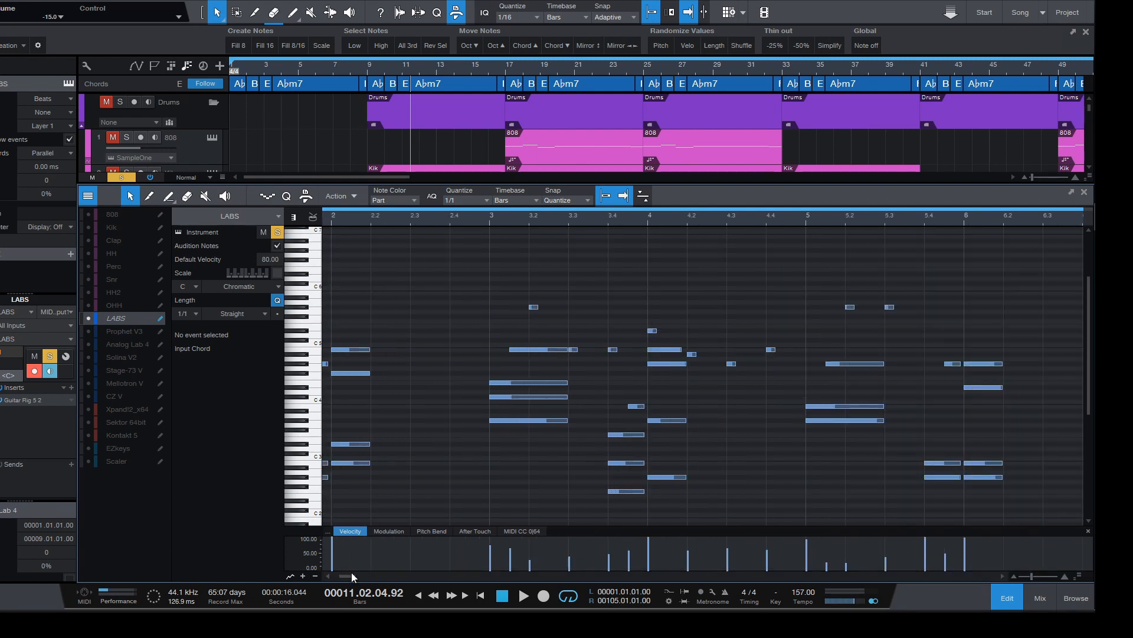
left_click_drag(351, 572, 347, 576)
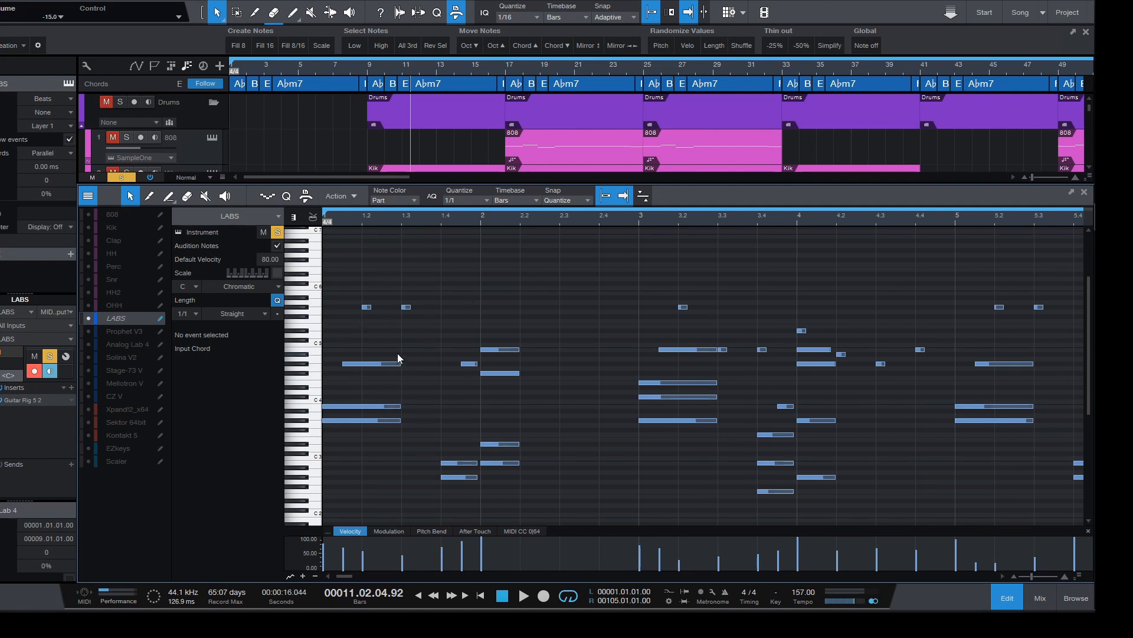
left_click_drag(444, 289, 310, 430)
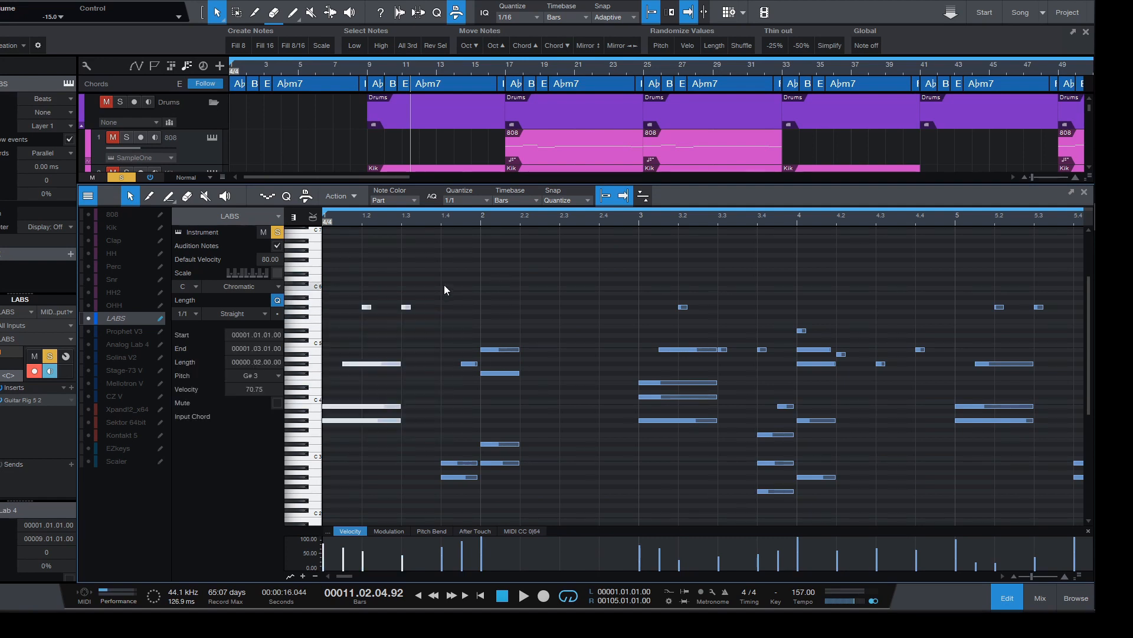
left_click_drag(480, 263, 324, 486)
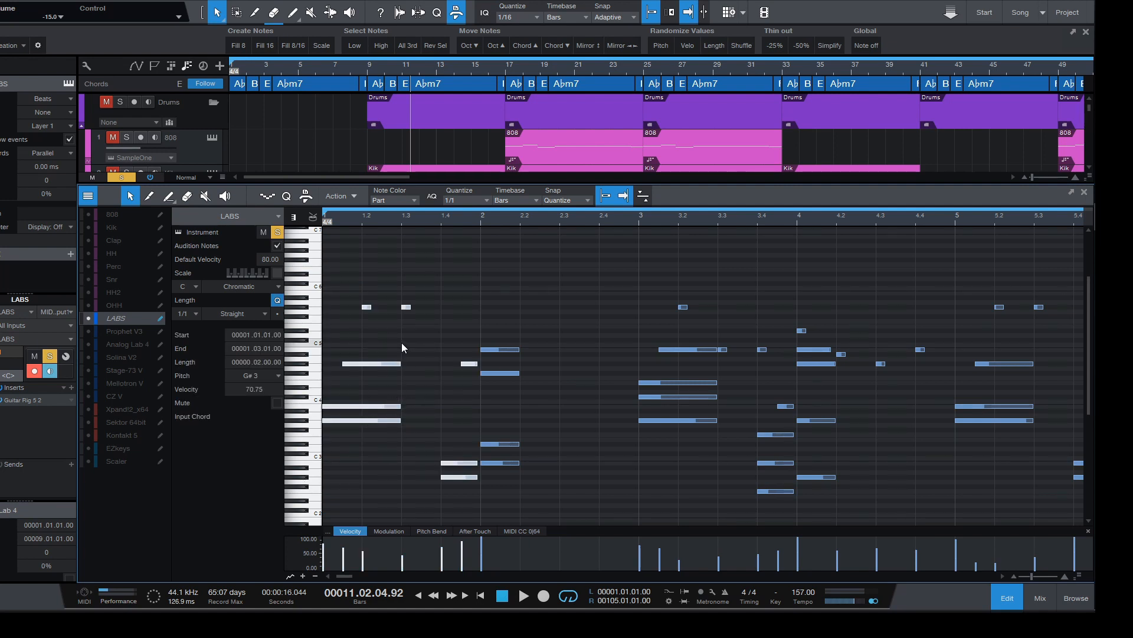
left_click(472, 278)
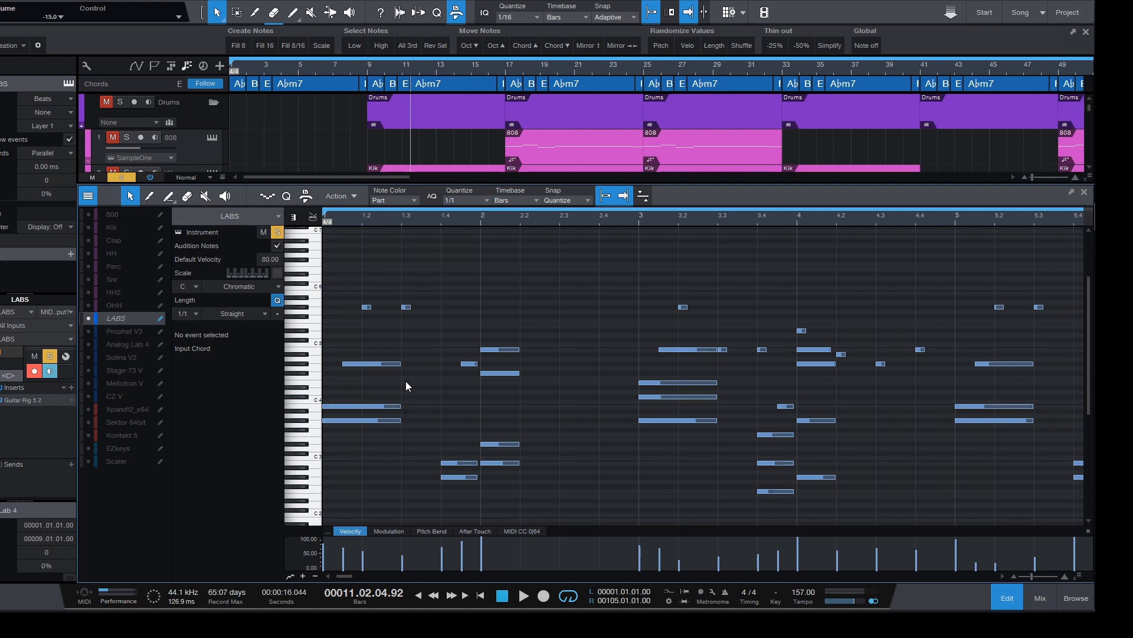
left_click_drag(439, 280, 326, 316)
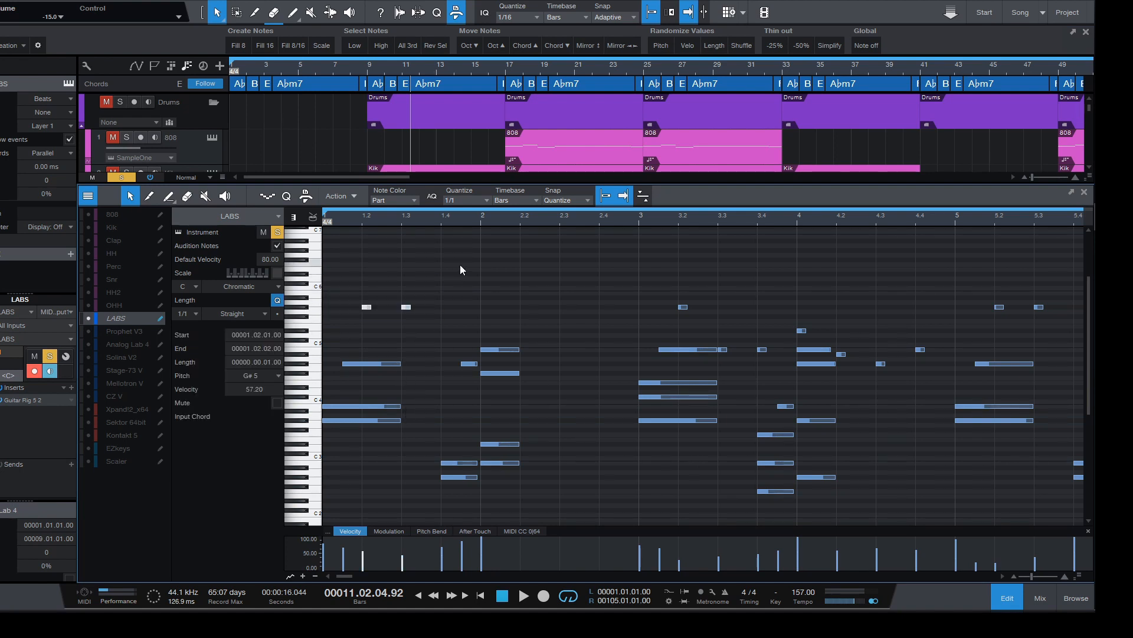
left_click_drag(452, 282, 324, 325)
left_click_drag(448, 273, 324, 452)
mouse_move(462, 217)
left_mouse_down()
mouse_move(462, 241)
mouse_move(462, 195)
left_mouse_up()
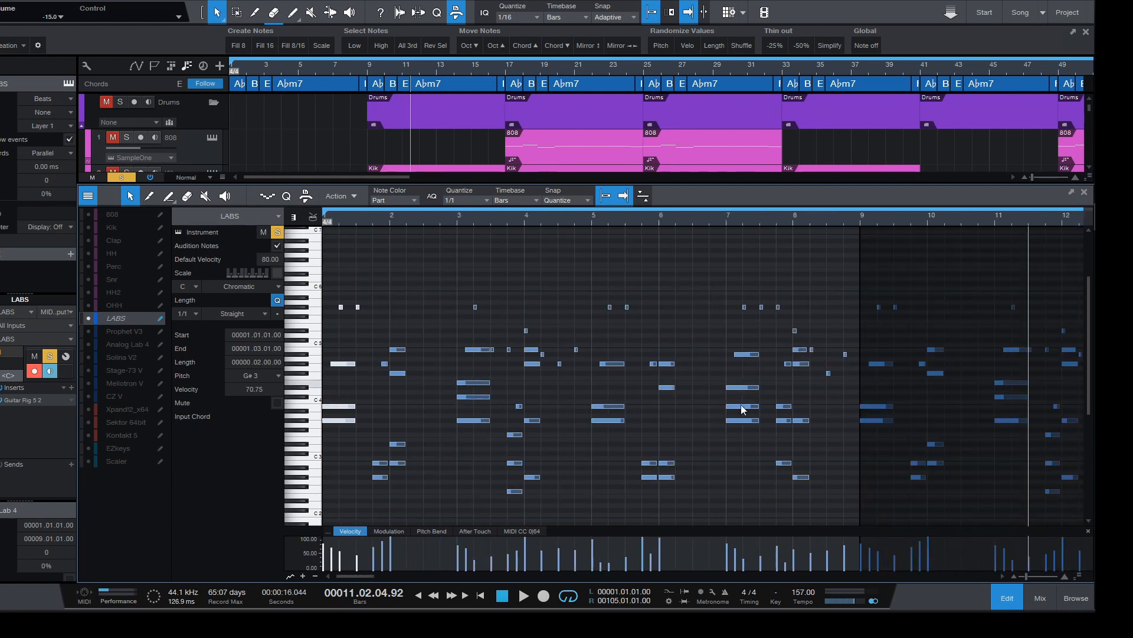
Step: Delete the first Analog Lab 4 clip on the LABS track and create an empty clip in its place
left_click(1007, 598)
scroll(527, 401, "down", 3)
scroll(527, 401, "down", 3)
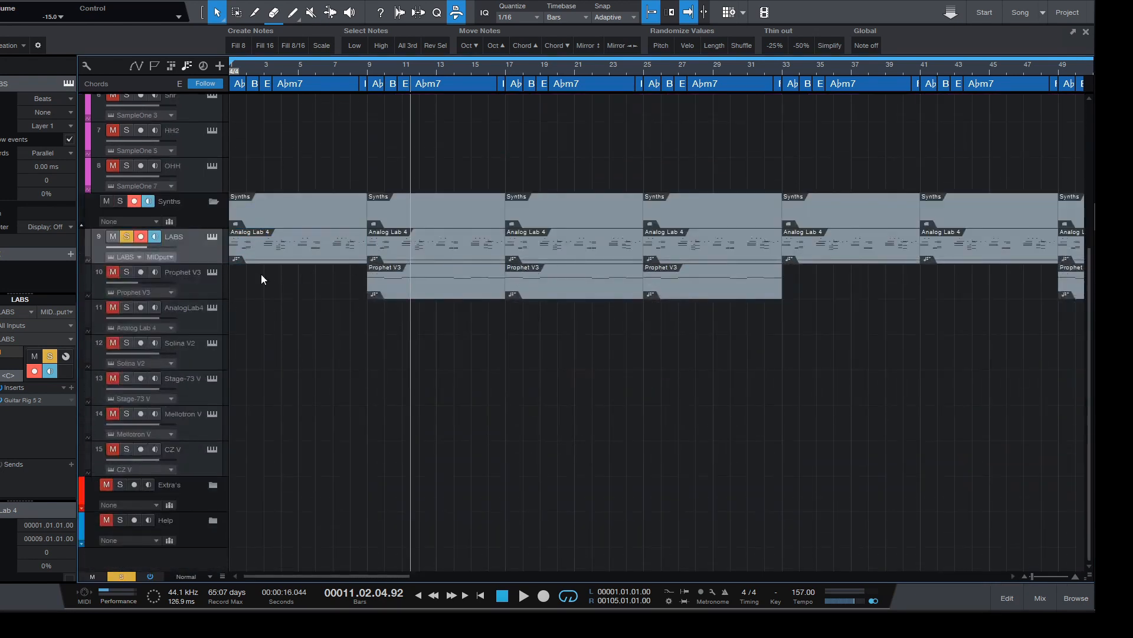
left_click(275, 244)
key("Delete")
double_click(275, 244)
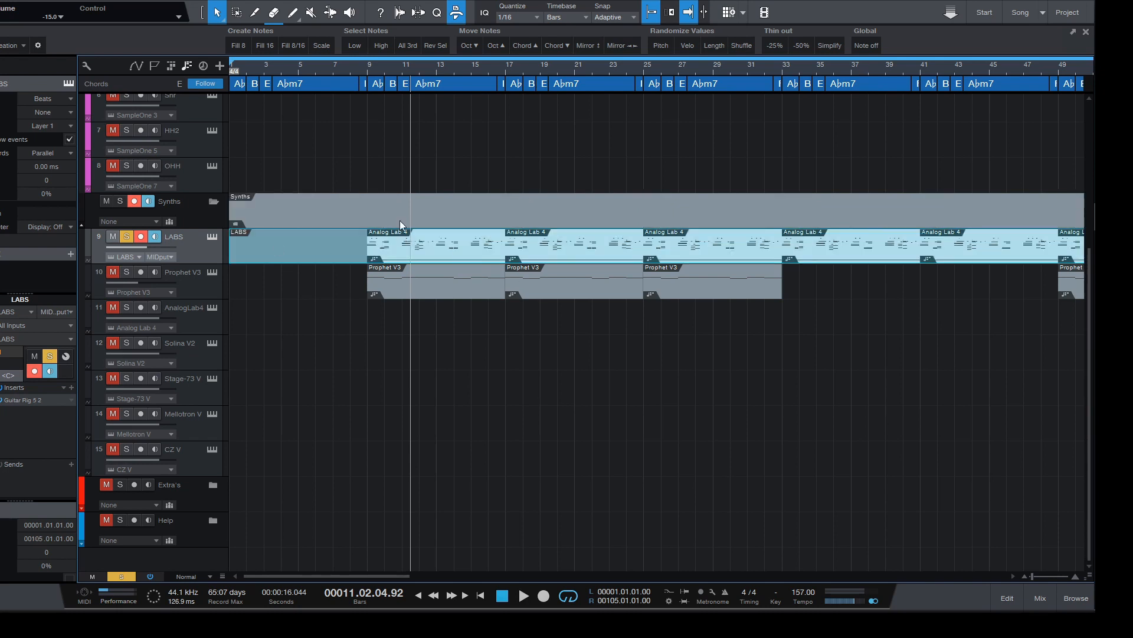
Step: Shorten the new LABS clip so that it ends at bar 9
key("w")
key("w")
key("w")
key("w")
key("w")
key("w")
key("w")
left_click_drag(760, 243, 267, 229)
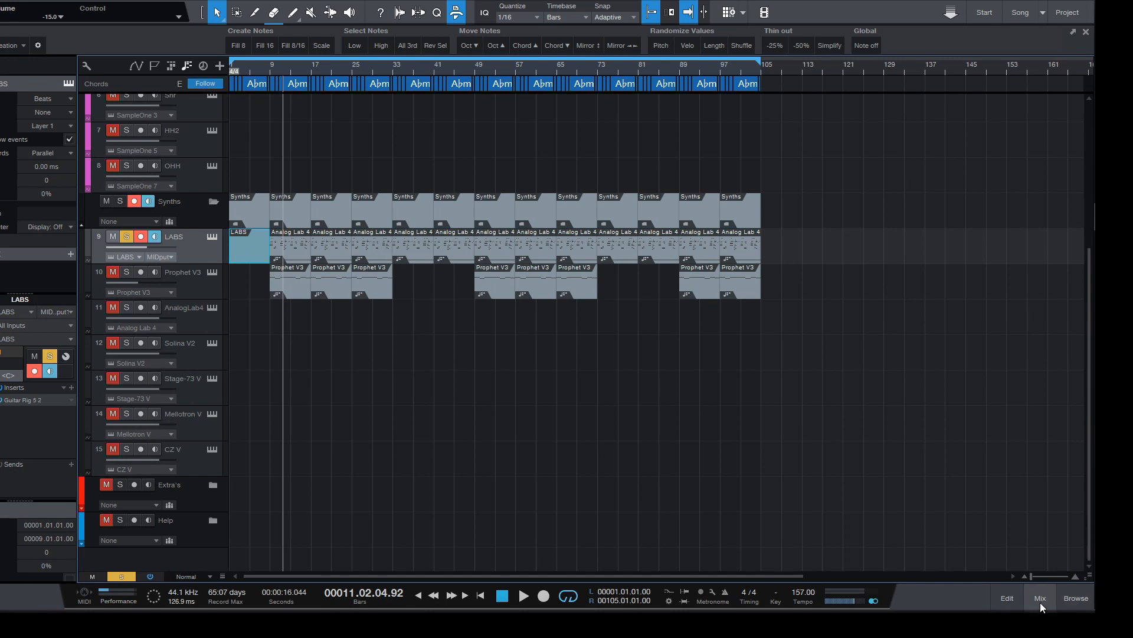
Step: In the empty LABS clip, draw a one-bar chord of C 3, D# 3 and G 3 at bar 1
left_click(998, 593)
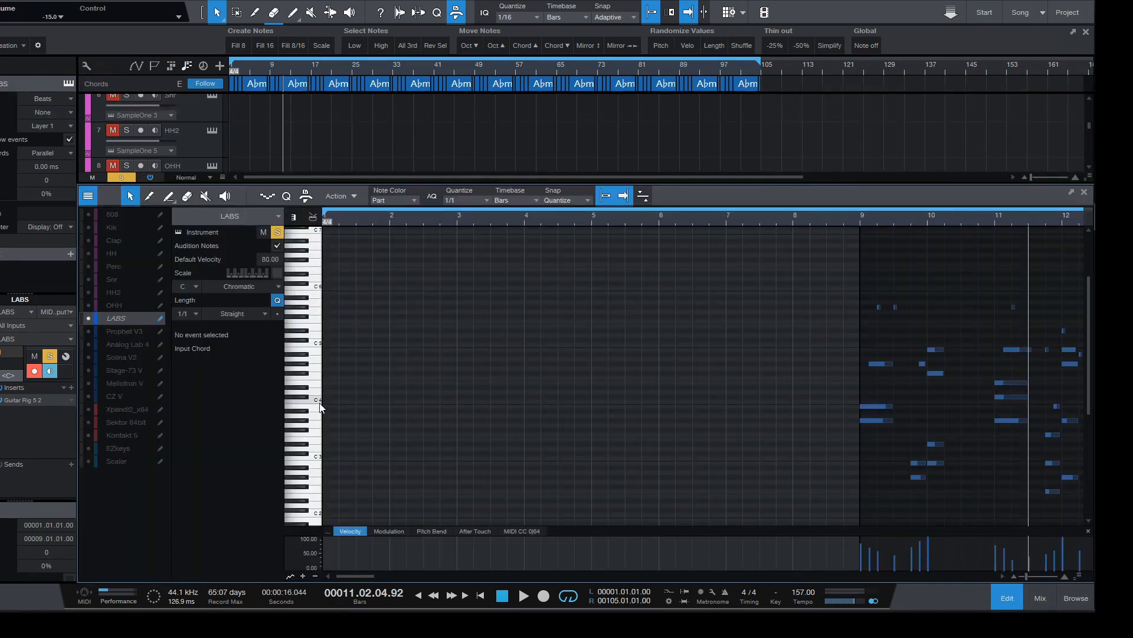
scroll(331, 395, "down", 1)
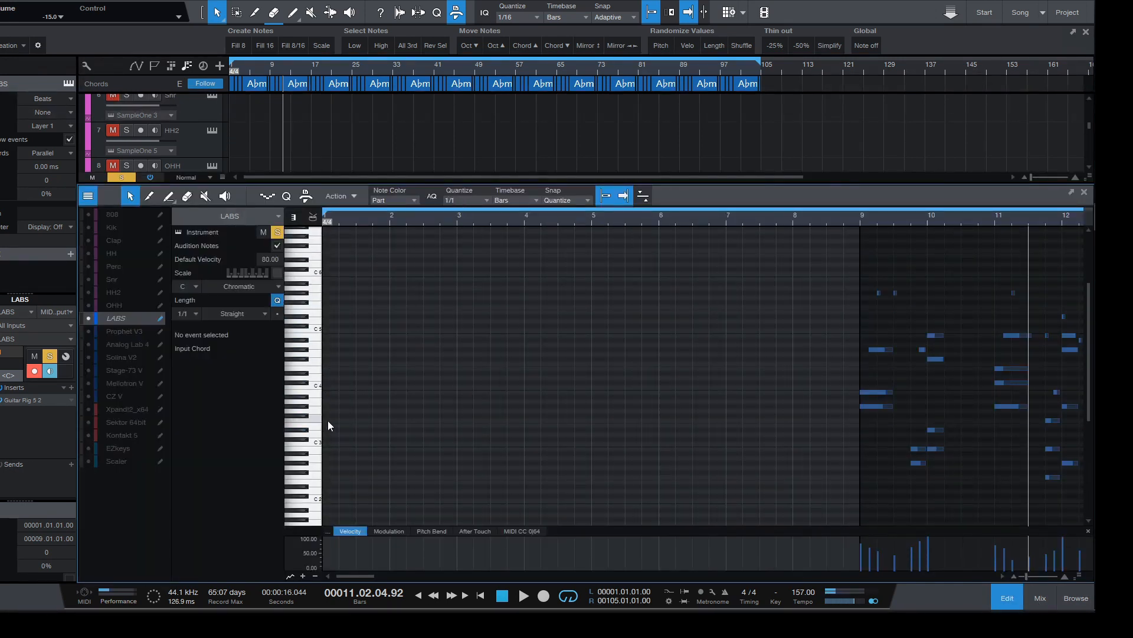
double_click(329, 444)
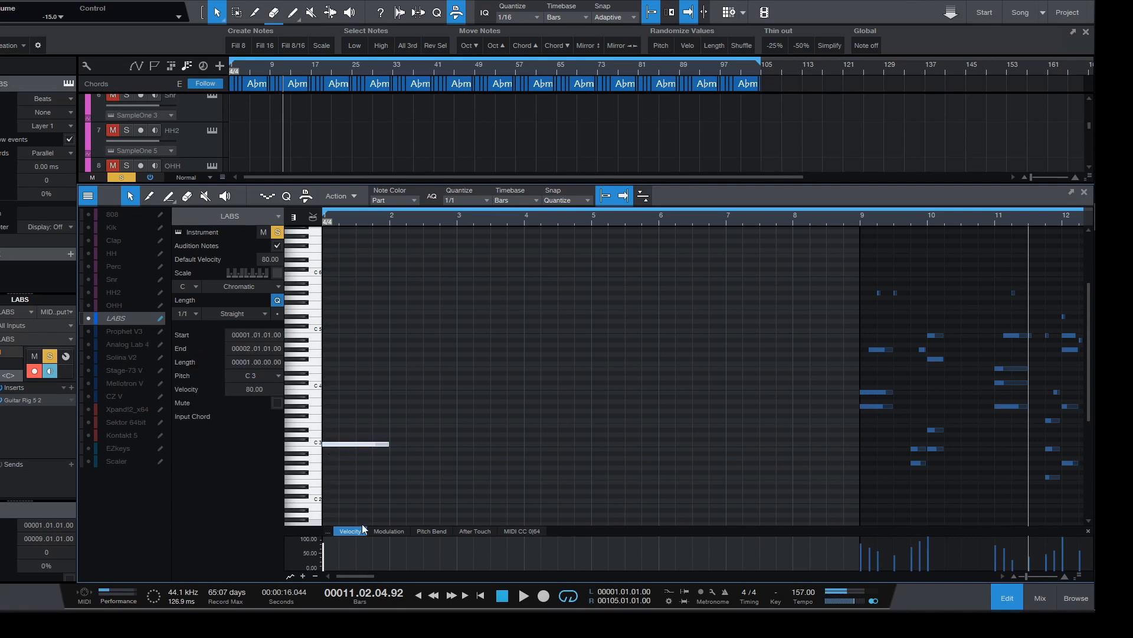
left_click_drag(1078, 577, 1073, 510)
left_click(342, 436)
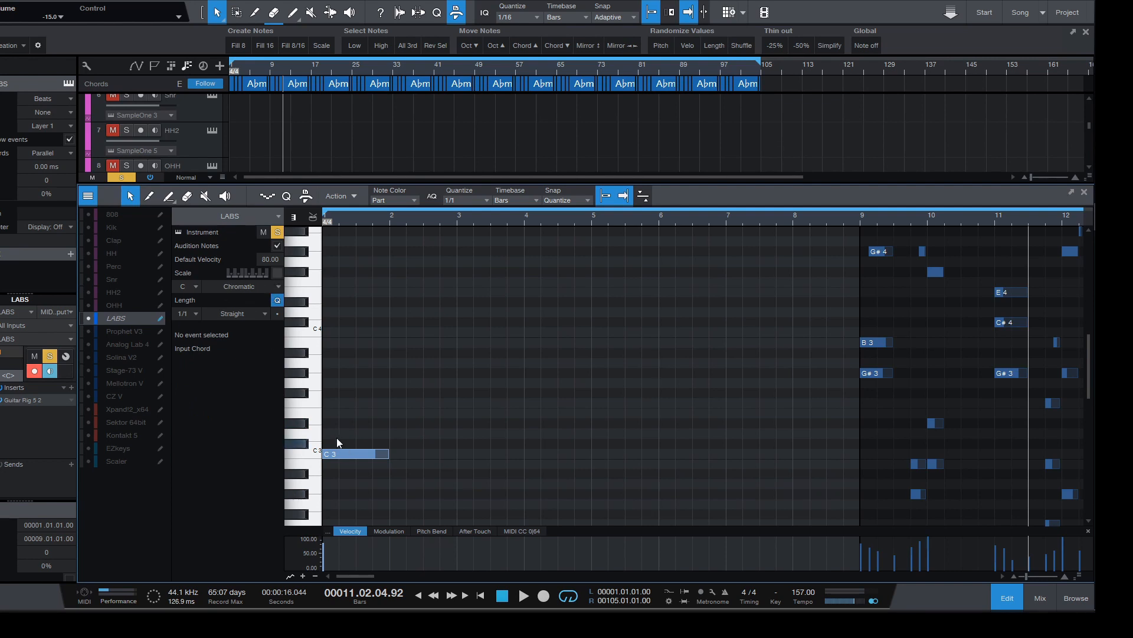
double_click(351, 420)
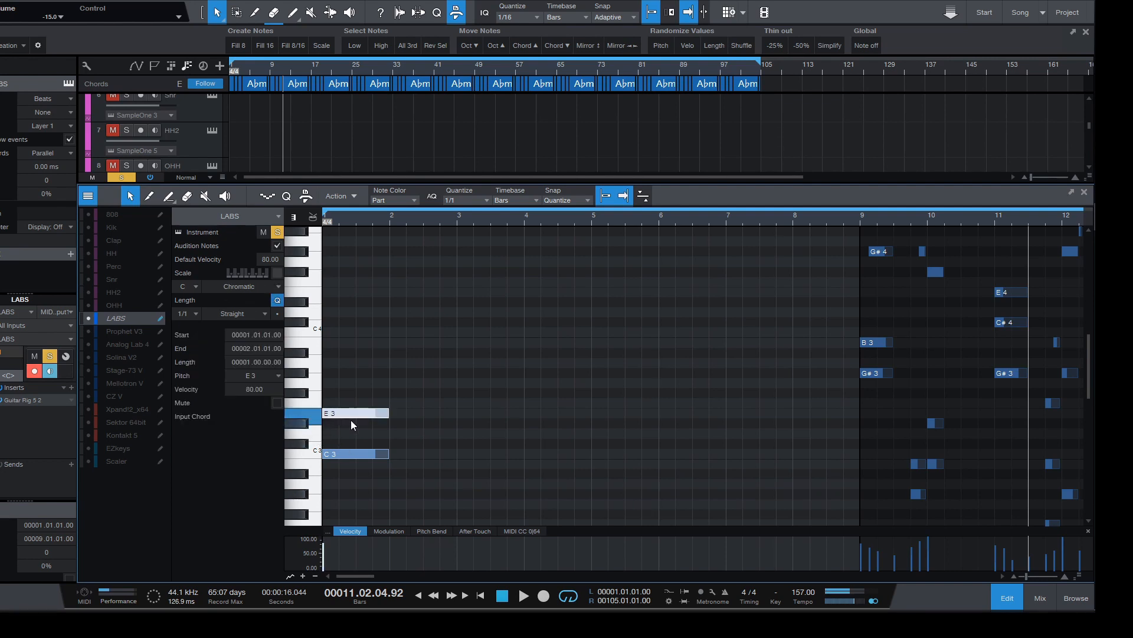
double_click(334, 388)
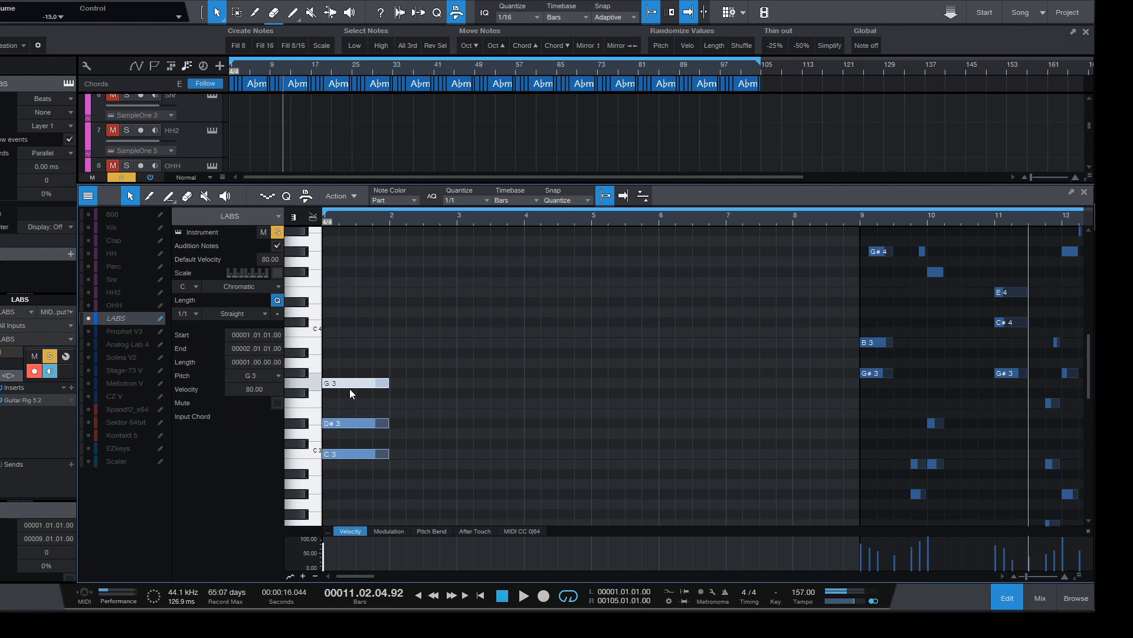
Step: Lower the chord's top note to F# 3 and its middle note to D 3
left_click_drag(349, 387, 354, 439)
left_click(352, 426)
left_click(416, 361)
Step: Duplicate the whole chord into bar 2 and raise the middle note of the copy to D# 3
left_click_drag(457, 358, 303, 525)
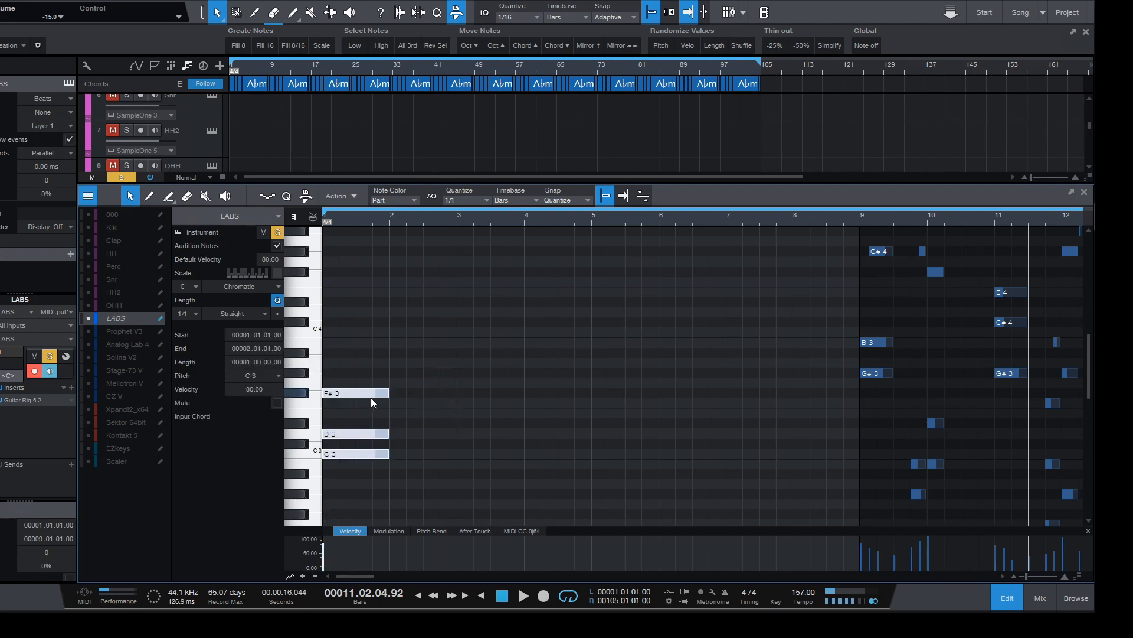
key("d")
left_click(504, 330)
left_click(438, 431)
key("Up")
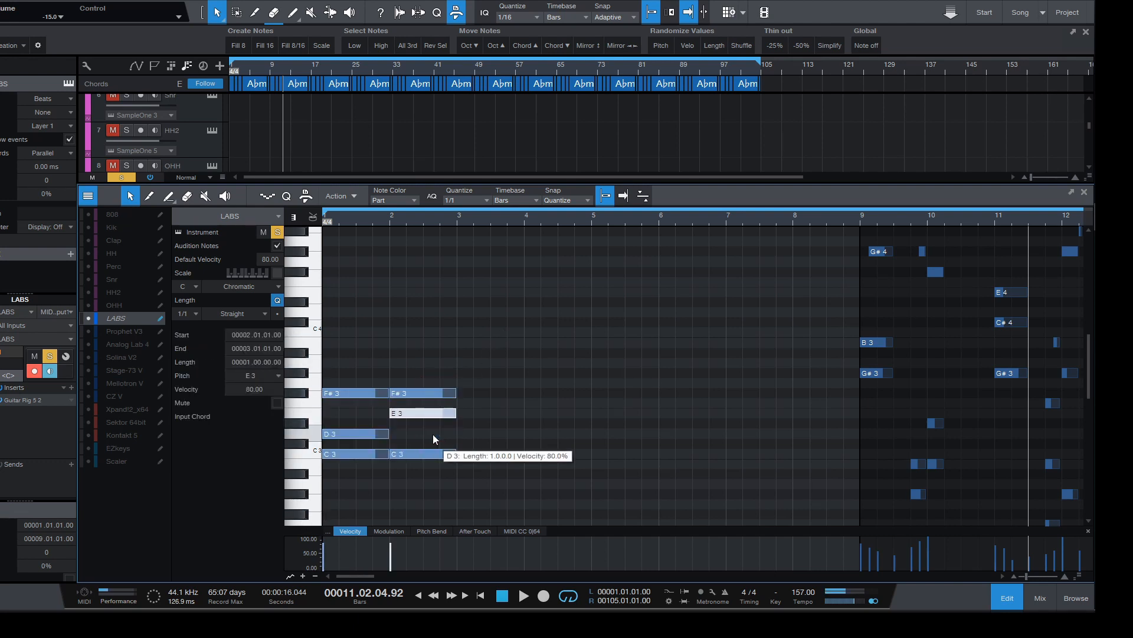
left_click(609, 357)
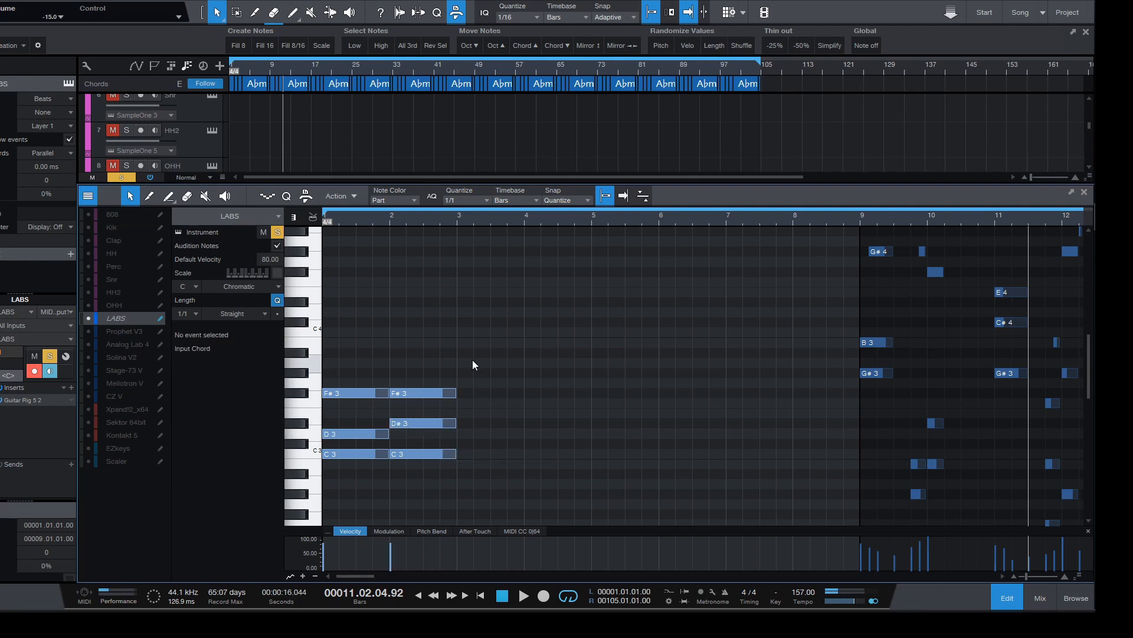
Step: Duplicate all notes of the two-bar progression into bars 3 and 4
key("ctrl+a")
key("ctrl+d")
left_click(541, 462)
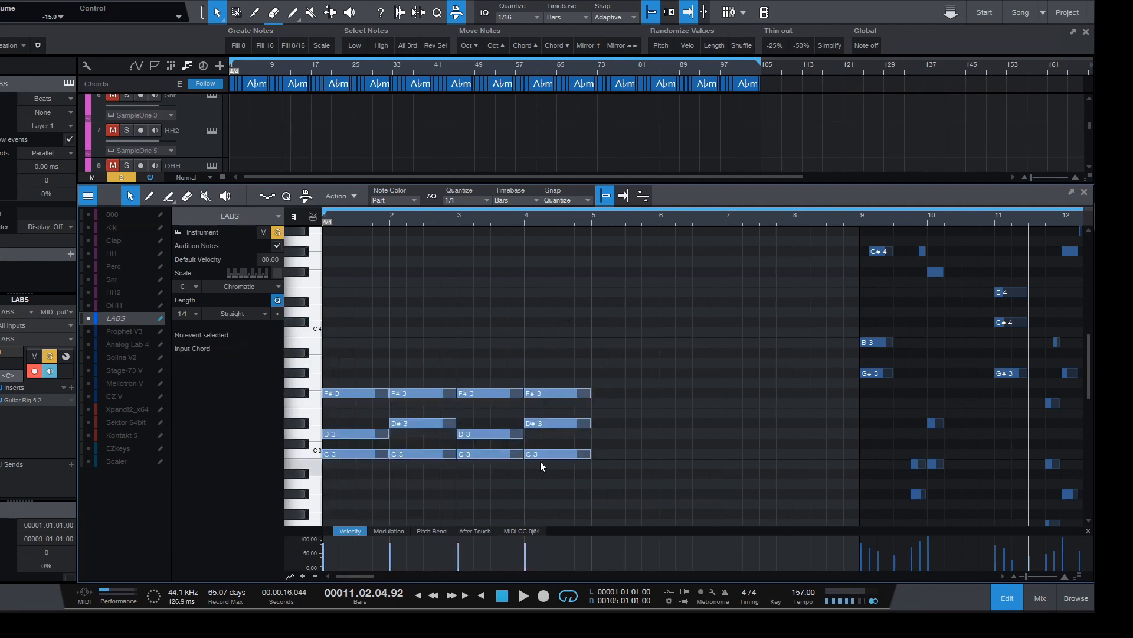
Step: Add a one-bar A 3 note on top of each chord in bars 1 to 4
left_click(465, 200)
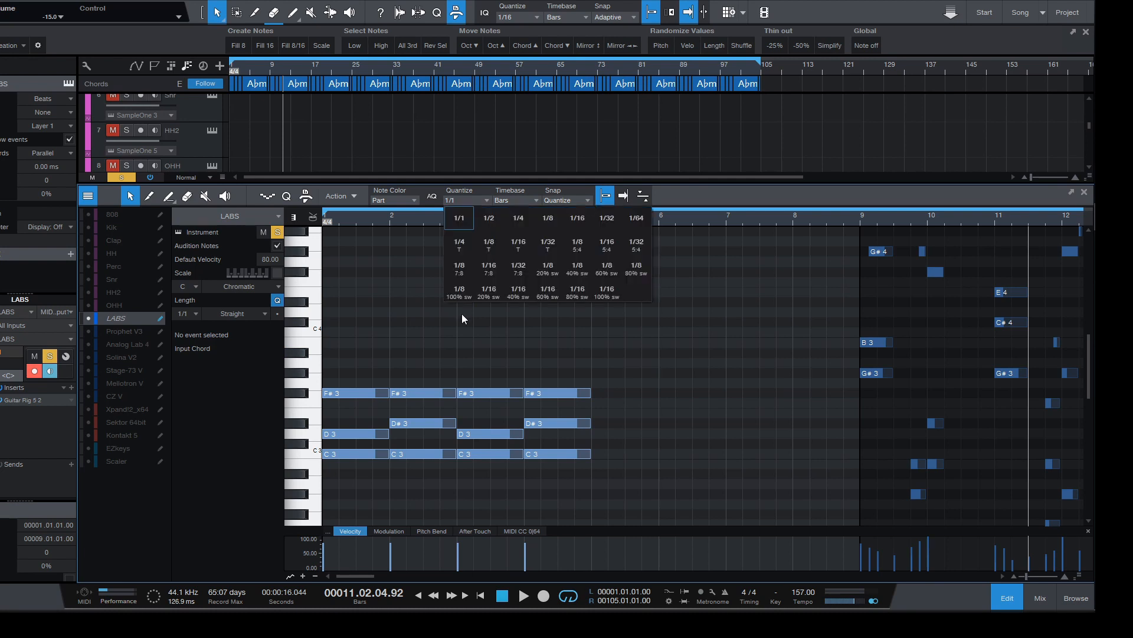
left_click_drag(622, 367, 358, 364)
left_click(371, 348)
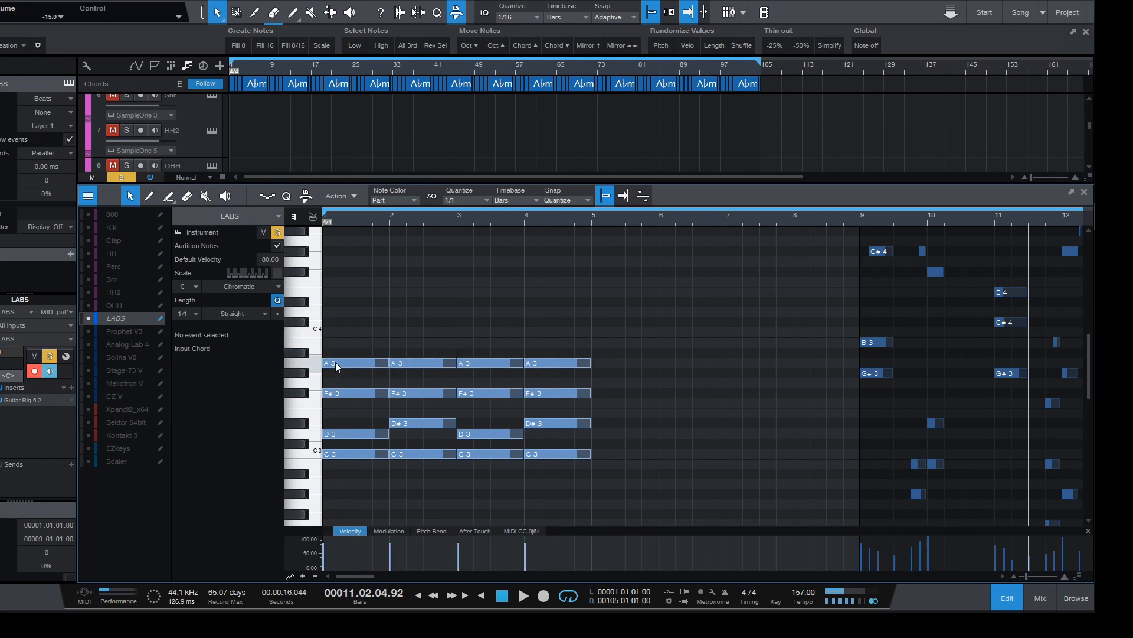
Step: Set the quantize value to 1/4 and split bar 1's A 3 and F# 3 notes and bar 3's A 3 note at the grid
scroll(356, 224, "up", 3)
left_click_drag(353, 576, 349, 576)
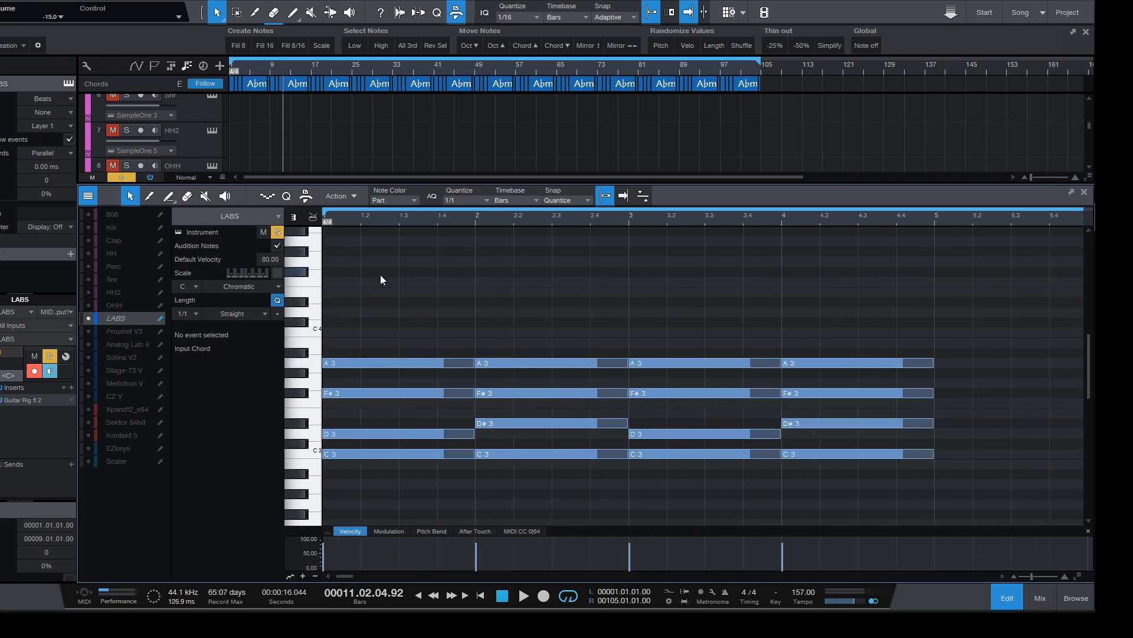
left_click(459, 199)
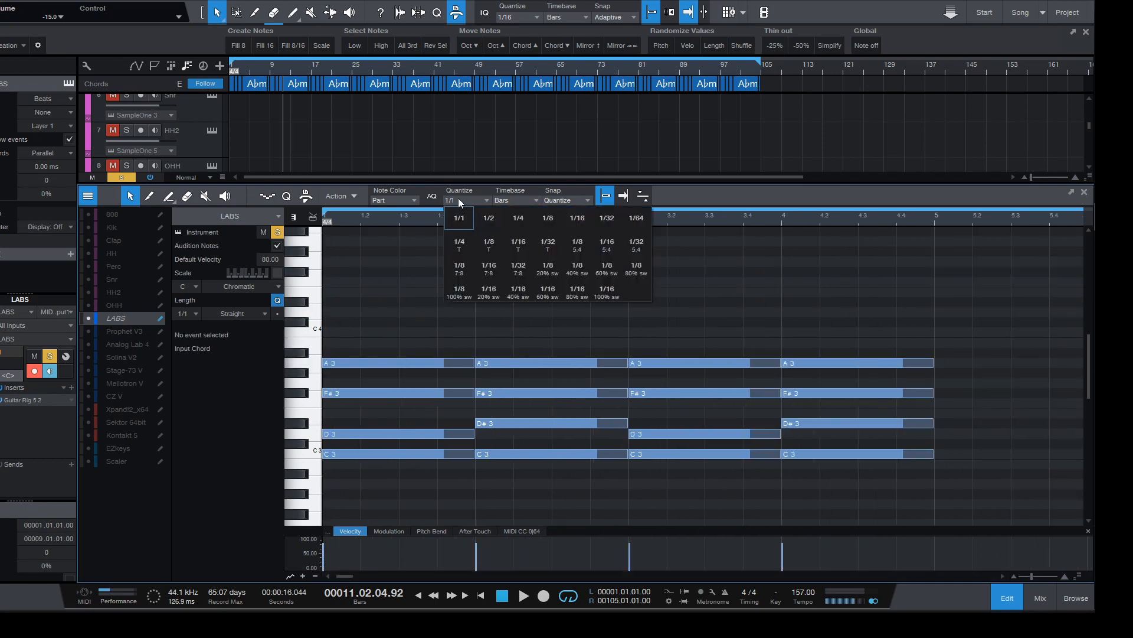
left_click(142, 198)
left_click(149, 195)
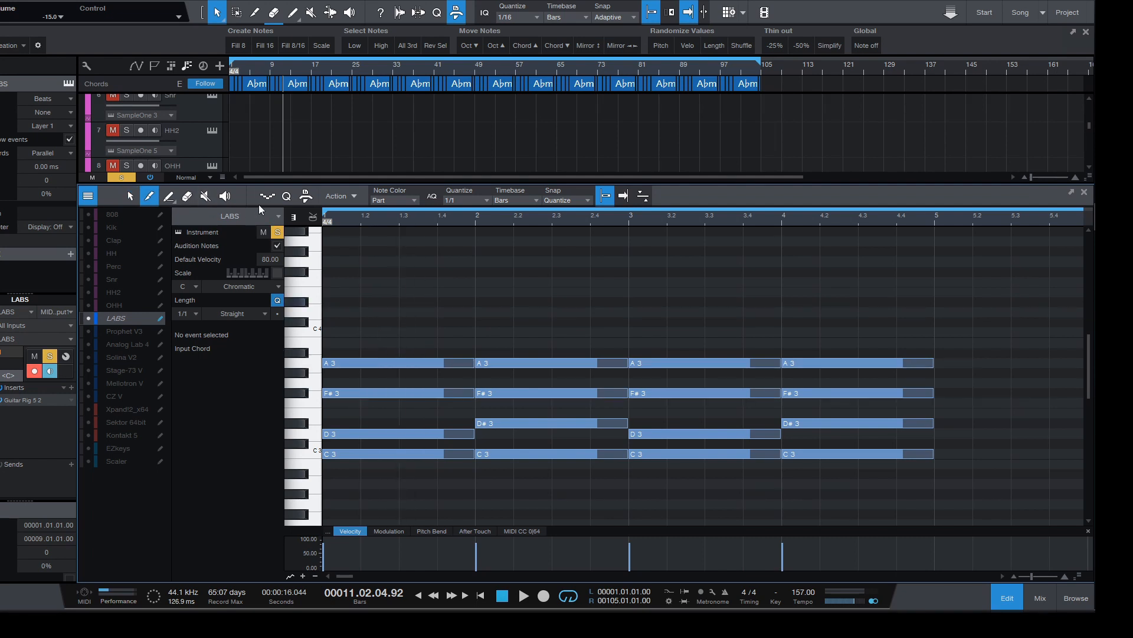
left_click(130, 196)
left_click_drag(390, 307, 423, 398)
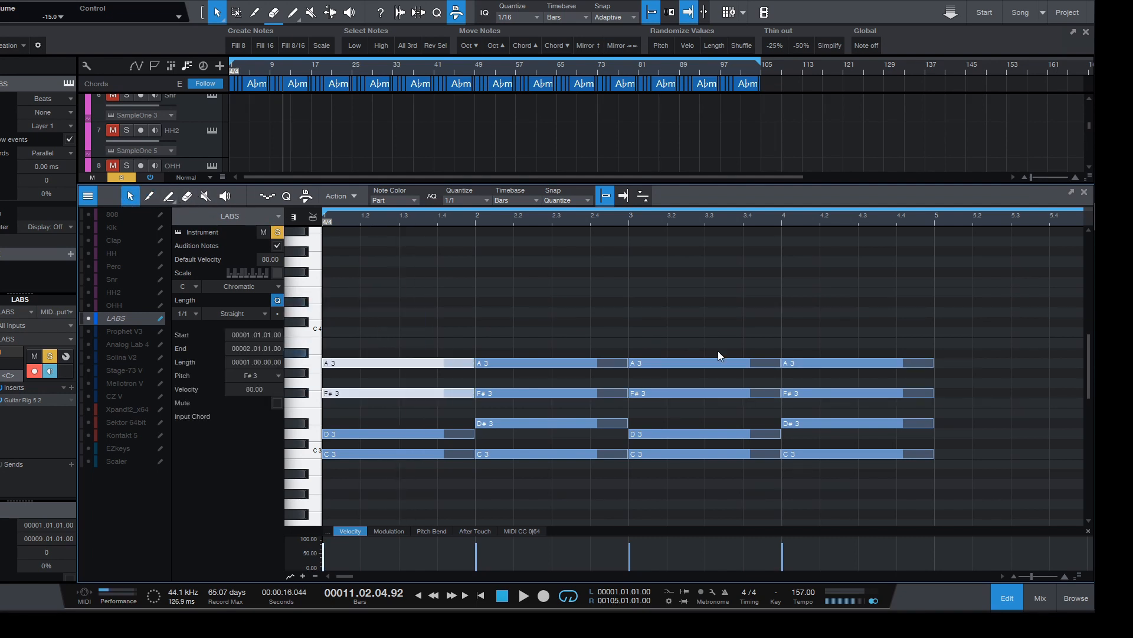
left_click(696, 363, "shift")
left_click(472, 199)
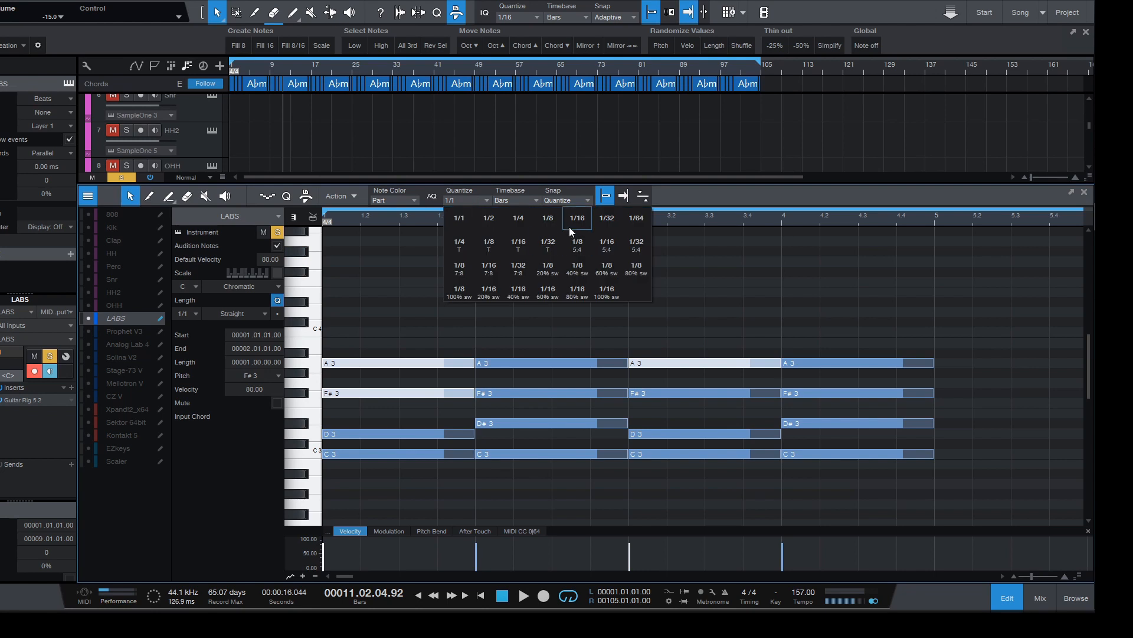
left_click(518, 220)
key("alt+x")
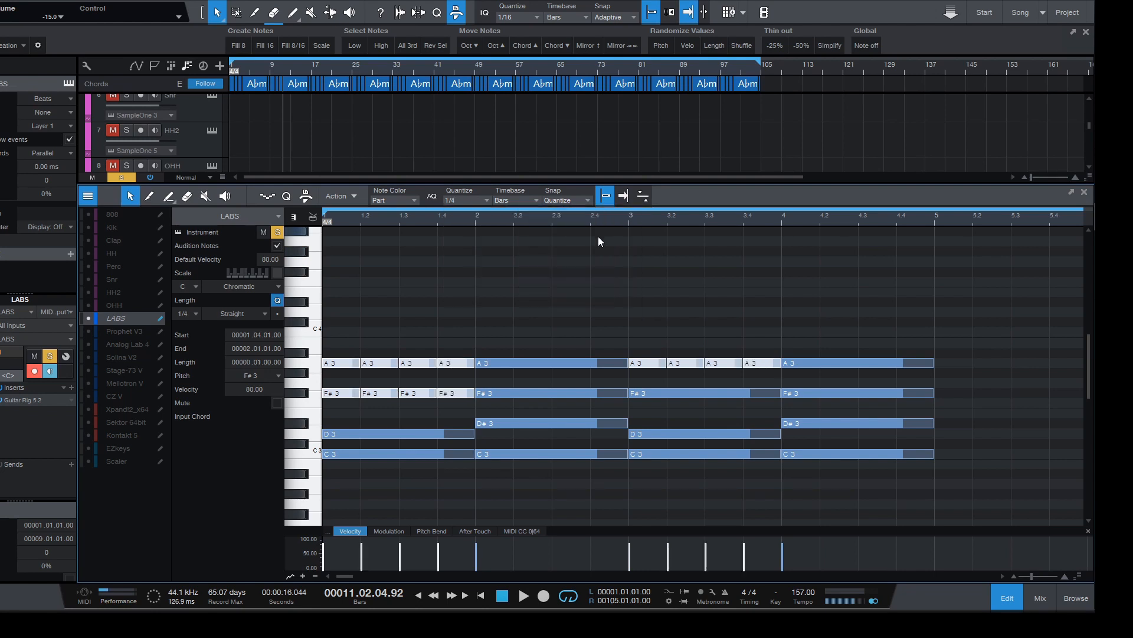
left_click(528, 321)
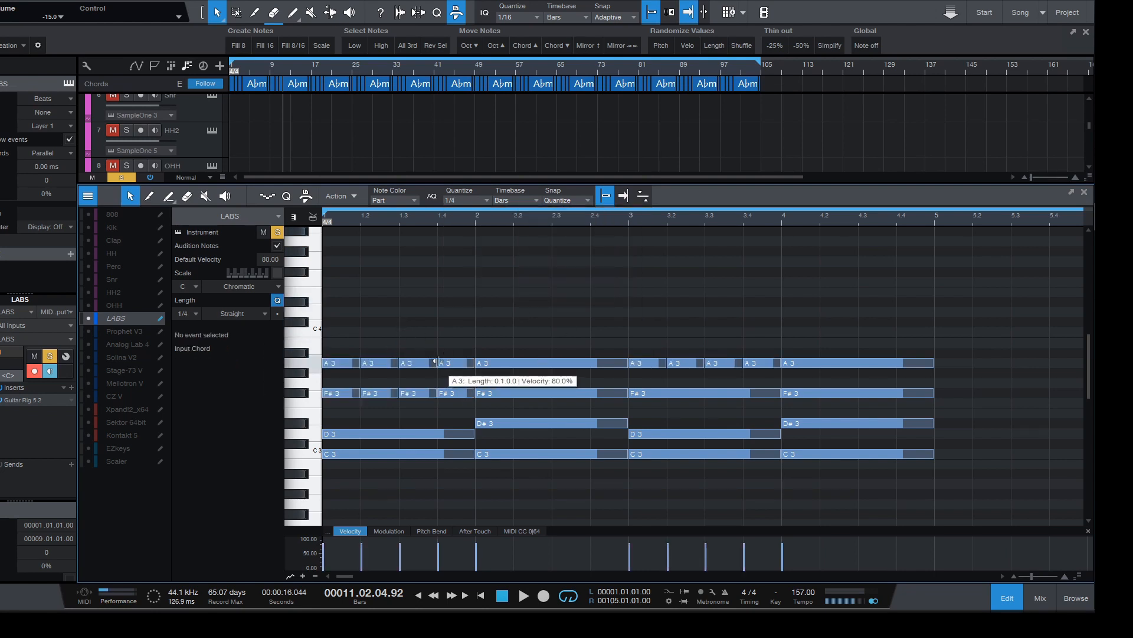
Step: Stagger bar 1: start D 3 on beat 2, hold one F# 3 from beat 3, and keep A 3 only on beats 2 and 4
left_click(353, 397)
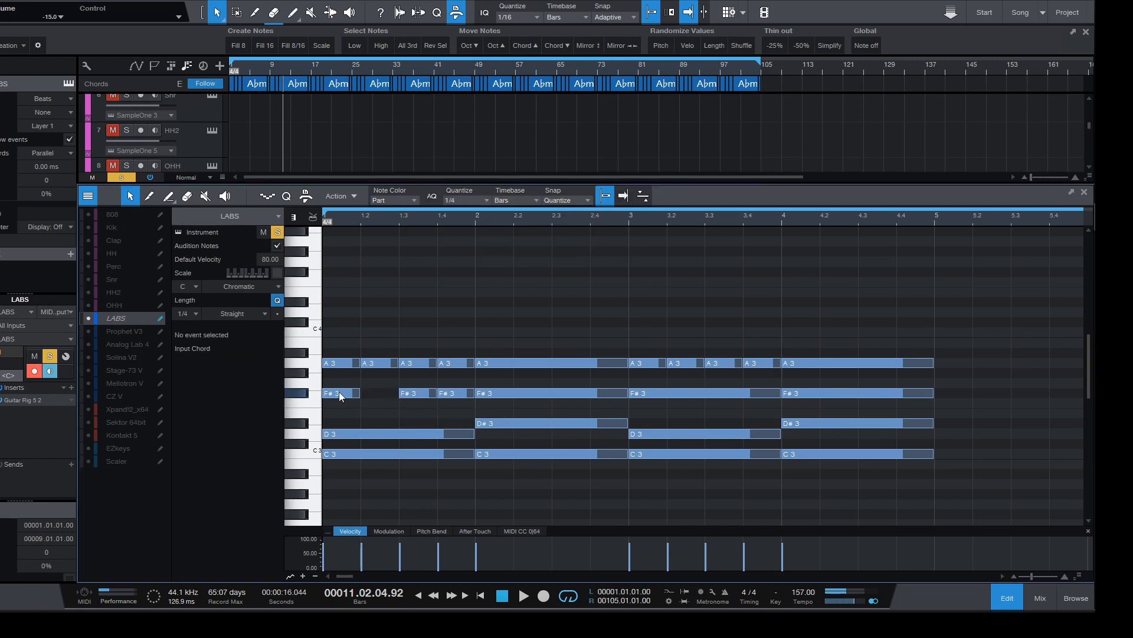
left_click_drag(339, 391, 424, 397)
left_click_drag(330, 433, 370, 435)
left_click_drag(342, 364, 413, 364)
double_click(413, 363)
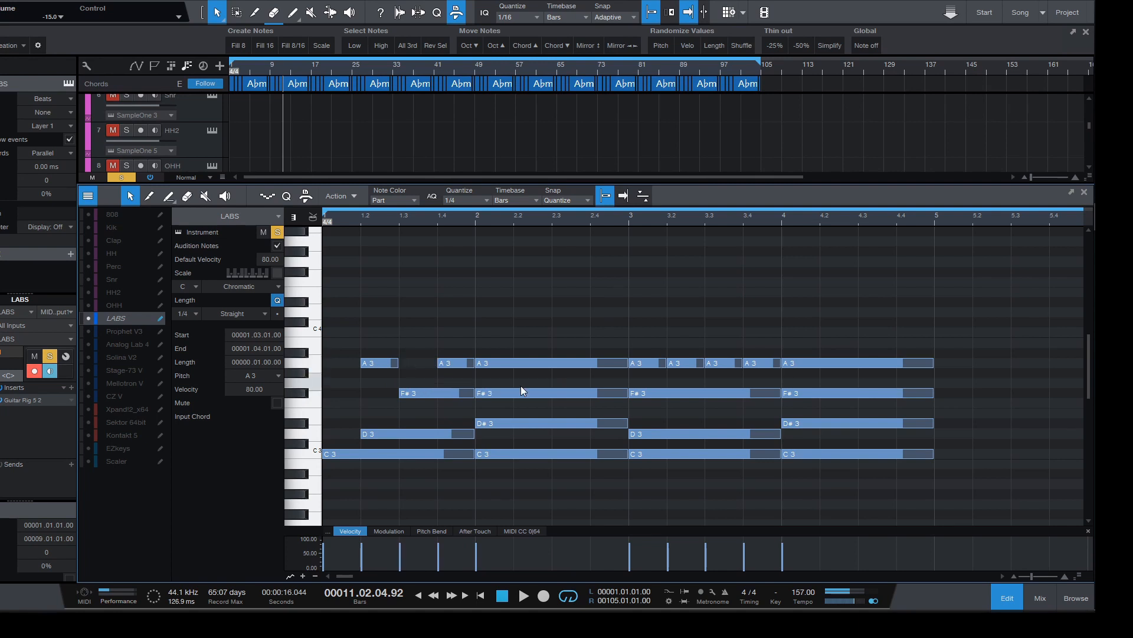
left_click(463, 364)
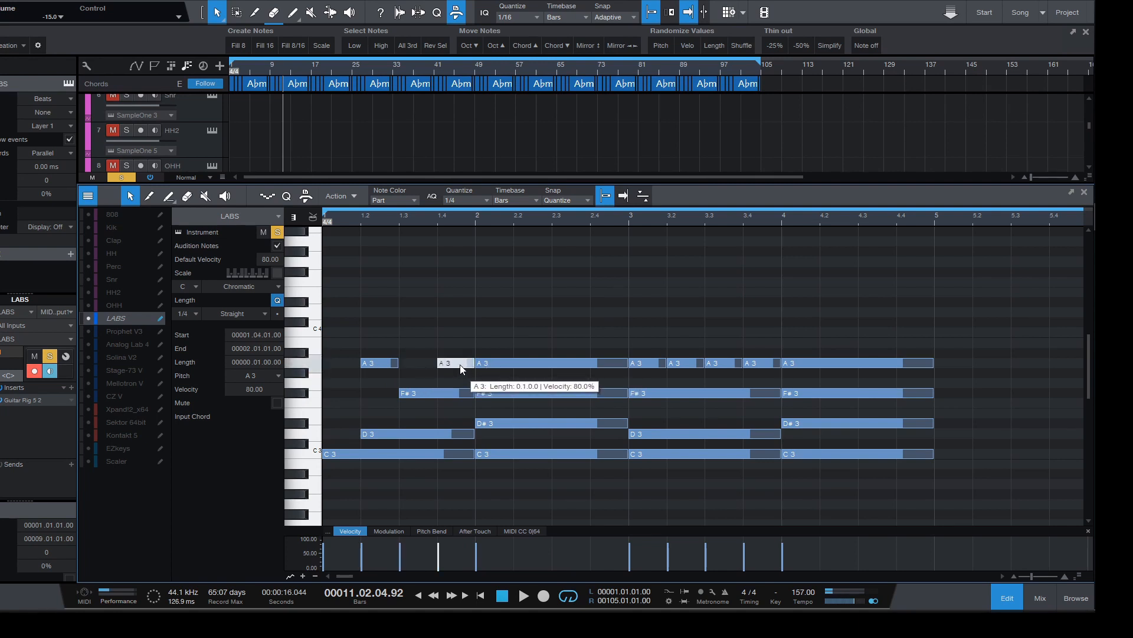
Step: Stagger bar 2 so D# 3 starts on beat 2 and both F# 3 and A 3 start on beat 3
left_click(498, 364)
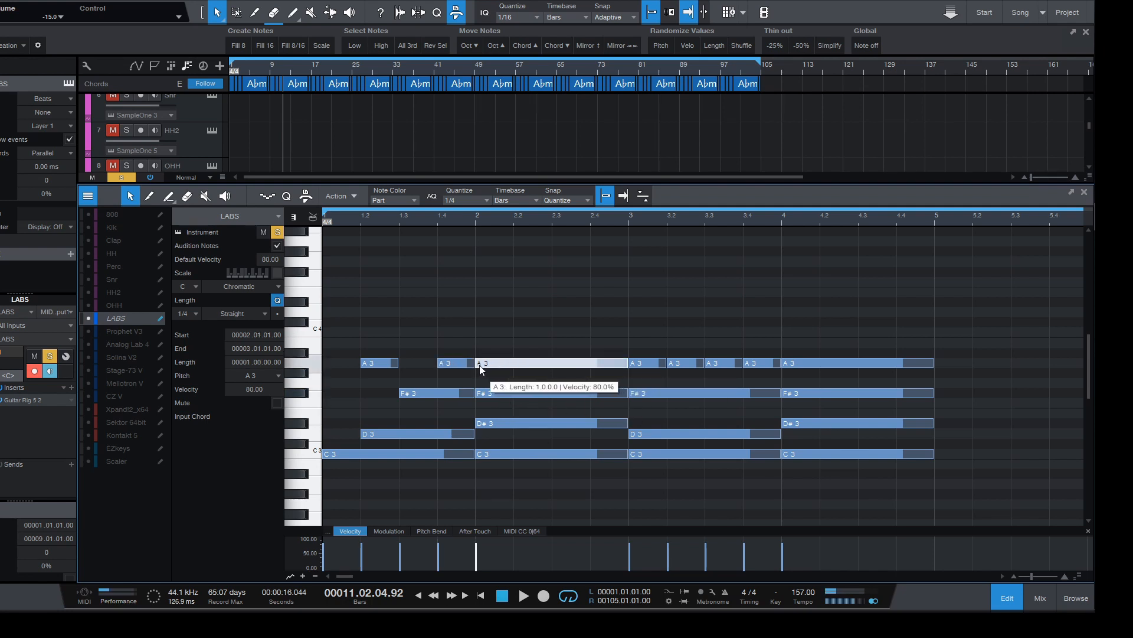
left_click_drag(479, 364, 552, 396)
left_click_drag(514, 363, 566, 368)
left_click(601, 348)
left_click(614, 349)
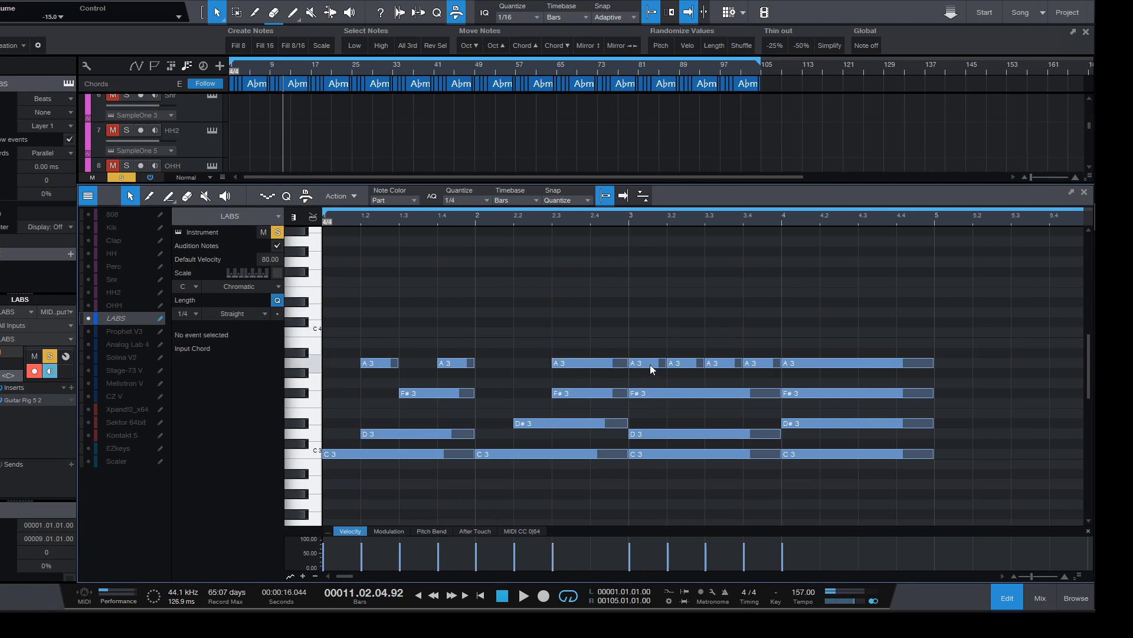
Step: Delete bar 3's A 3 notes on beats 1 and 3, and raise the remaining short A 3 notes in bars 1 and 3 to A 4
double_click(650, 364)
left_click(761, 363)
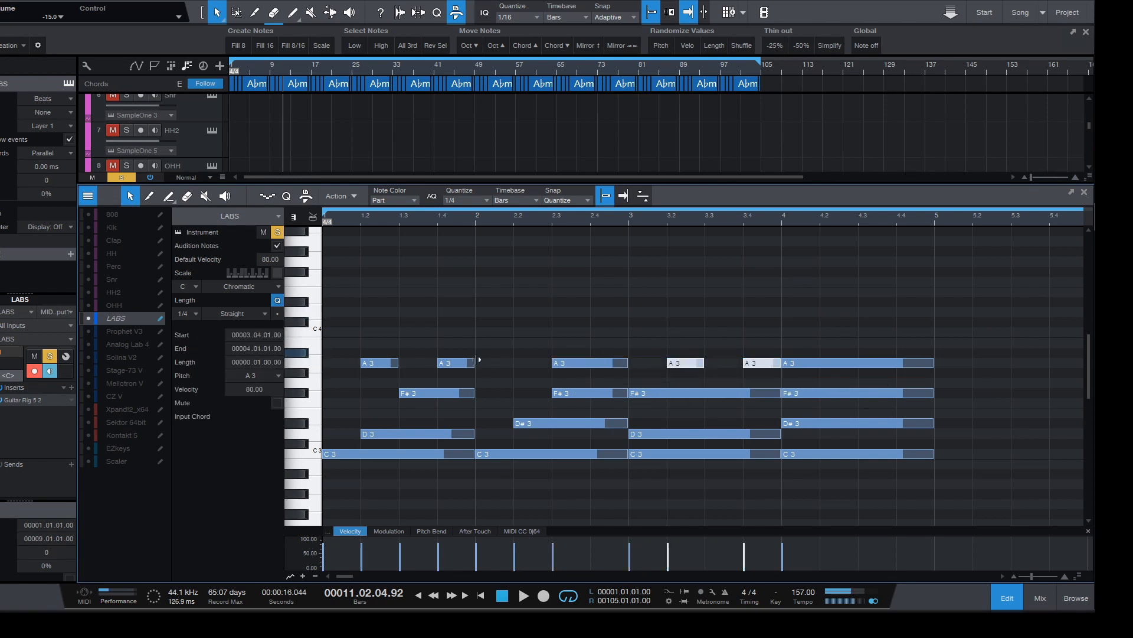
left_click(386, 365, "shift")
left_click(457, 365, "shift")
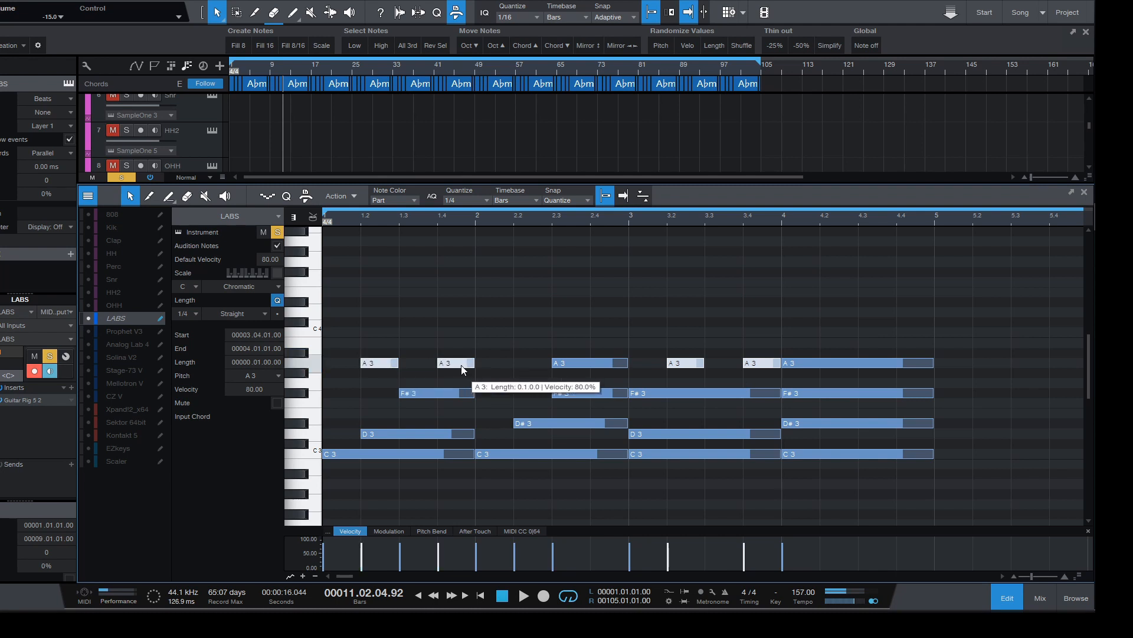
key("shift+alt+Up")
Step: Stagger bar 4 downward by starting F# 3 on beat 2, D# 3 on beat 3 and C 3 on beat 4
left_click(791, 363)
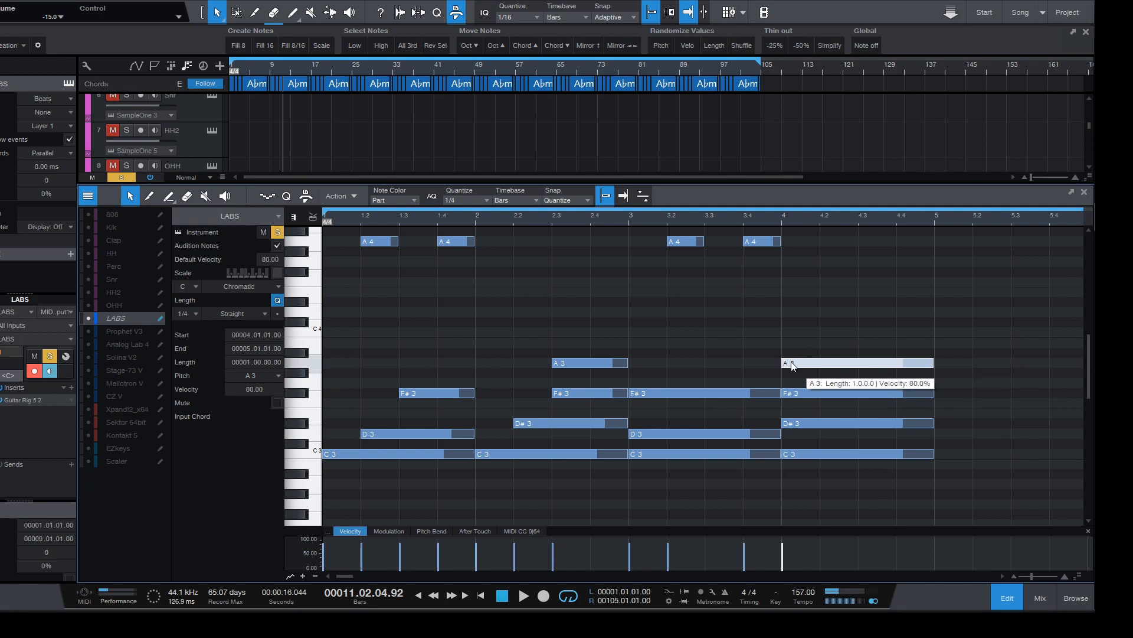
left_click(787, 394)
left_click_drag(792, 394, 859, 423)
left_click(788, 423)
left_click_drag(780, 454, 897, 455)
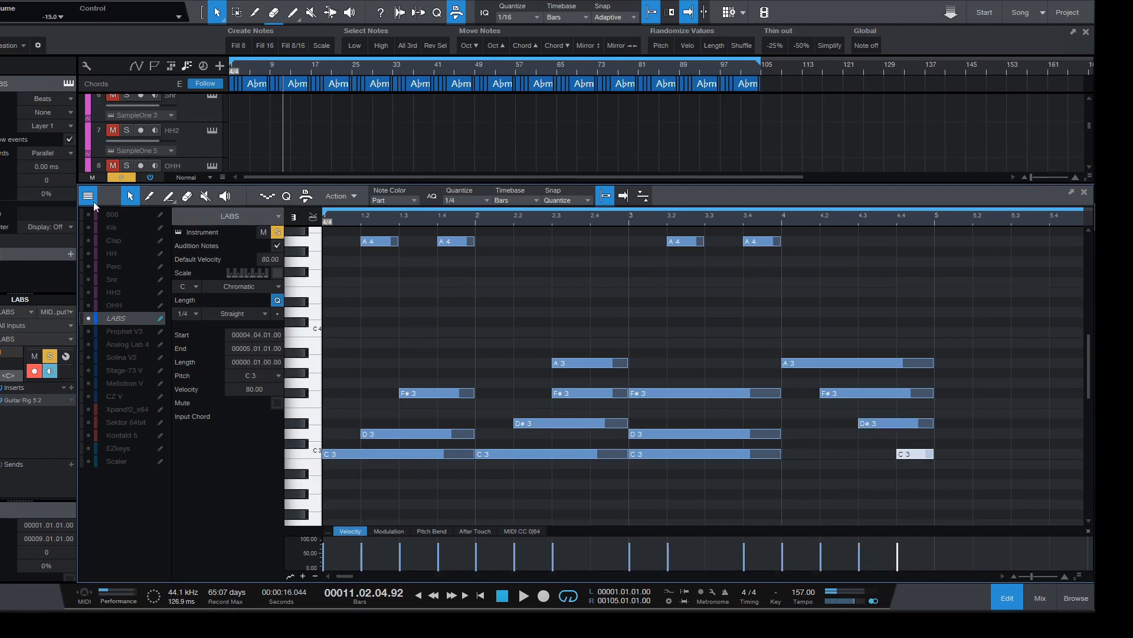
Step: Play the new four-bar melody from the start of the song
left_click(481, 598)
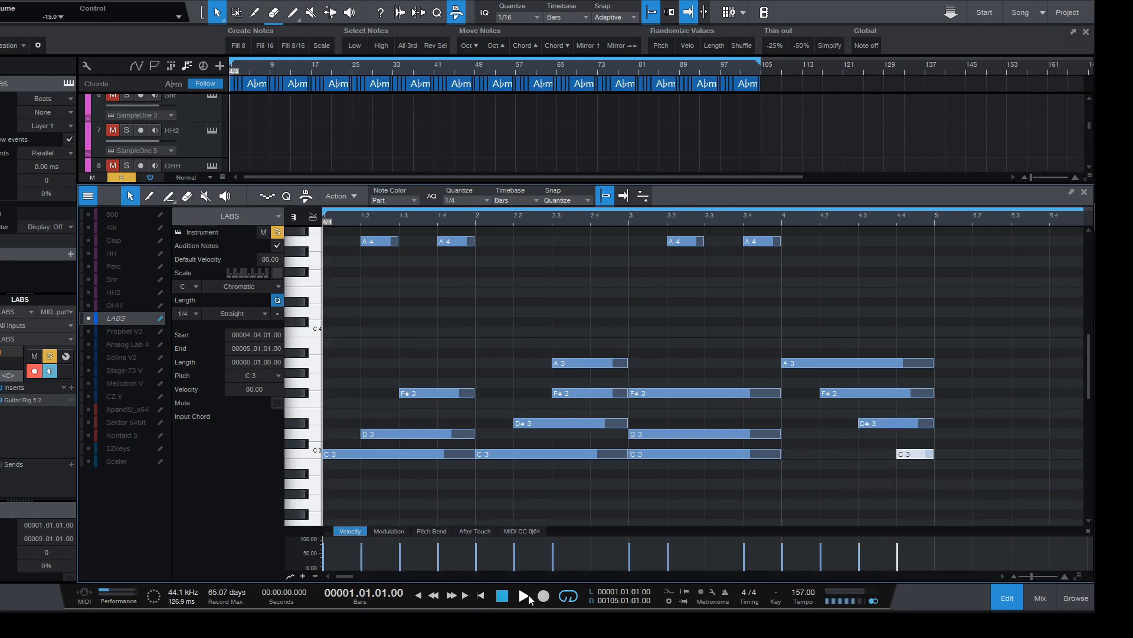
key("space")
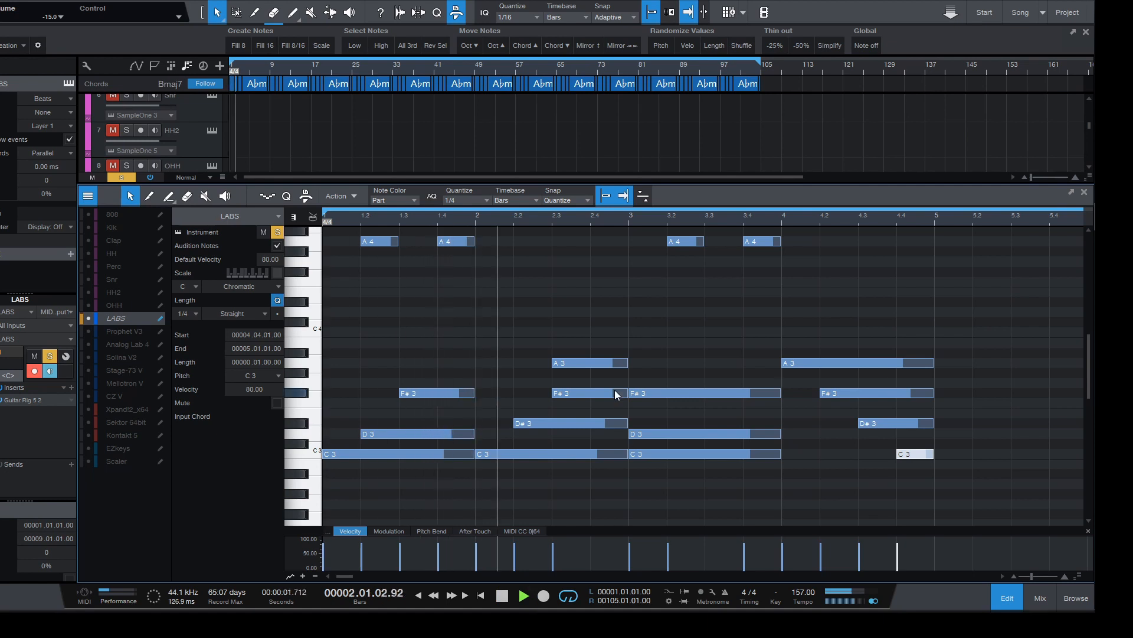
mouse_move(697, 217)
left_mouse_down()
mouse_move(698, 244)
mouse_move(708, 204)
left_mouse_up()
Step: Set the LABS track's Follow Chords mode to Parallel
left_click(1009, 599)
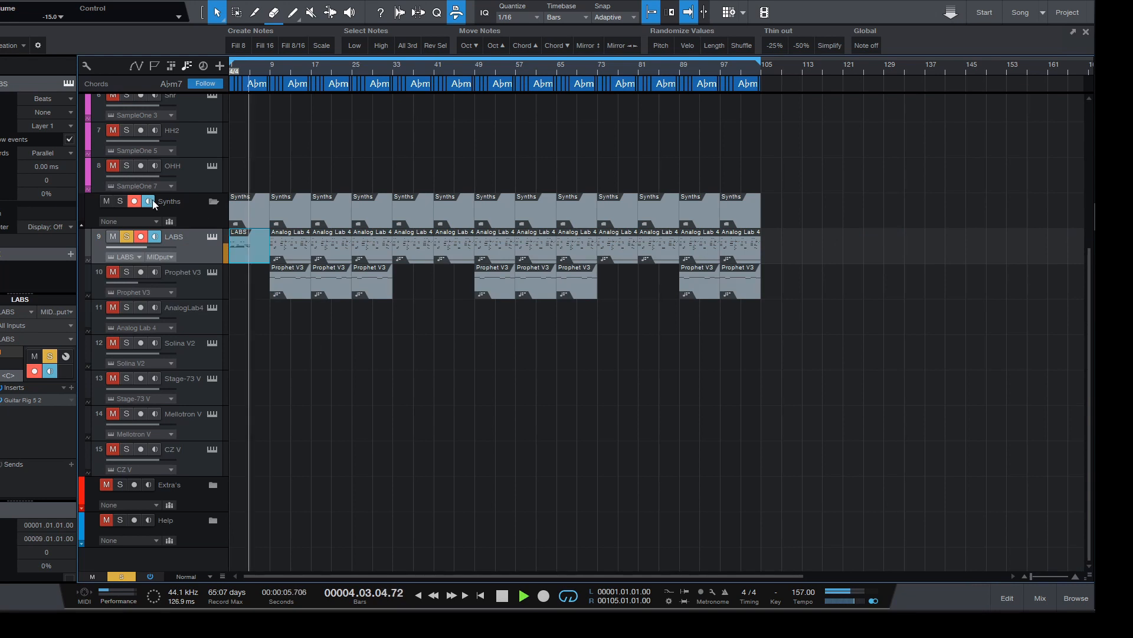
left_click(51, 155)
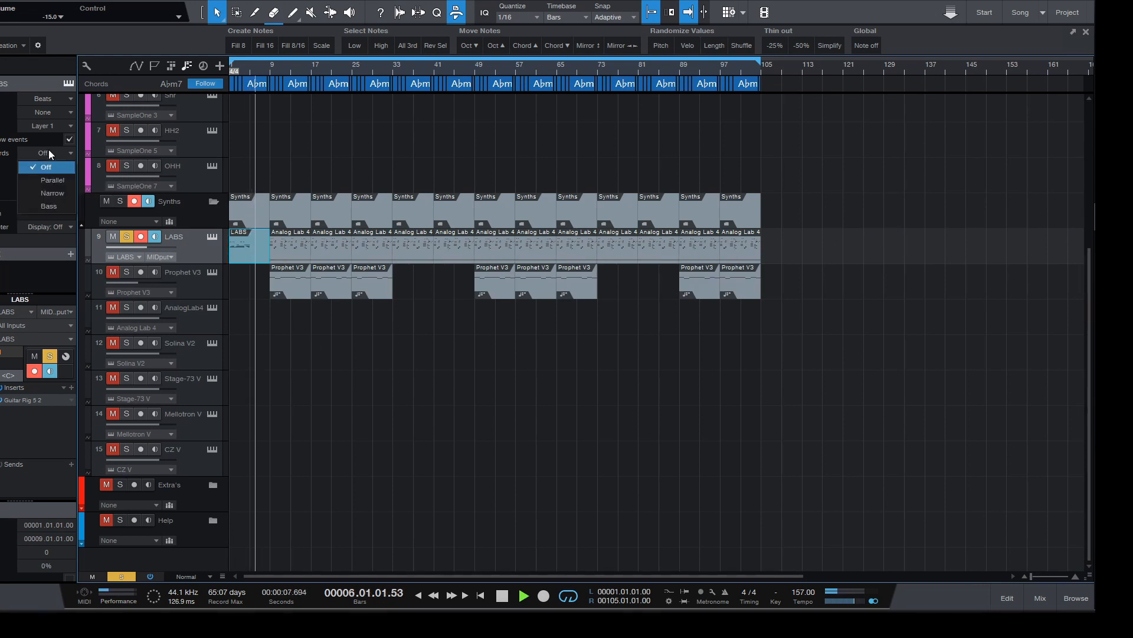
left_click(51, 180)
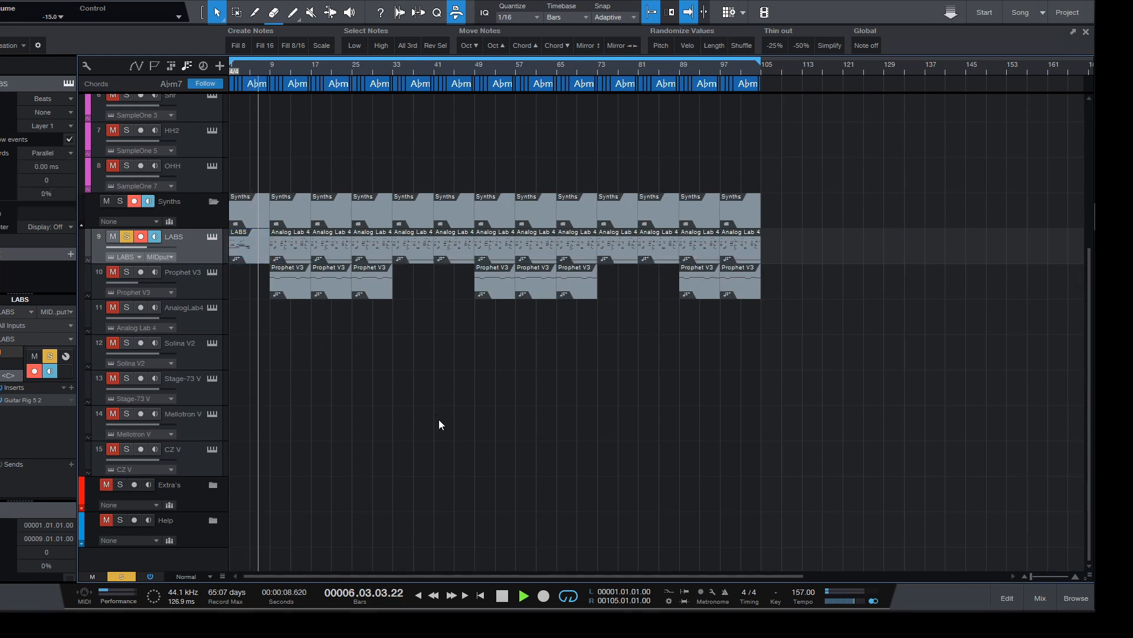
Step: Replay the clip from bar 1 and examine its chord-following notes in the note editor
left_click(481, 595)
left_click(1007, 597)
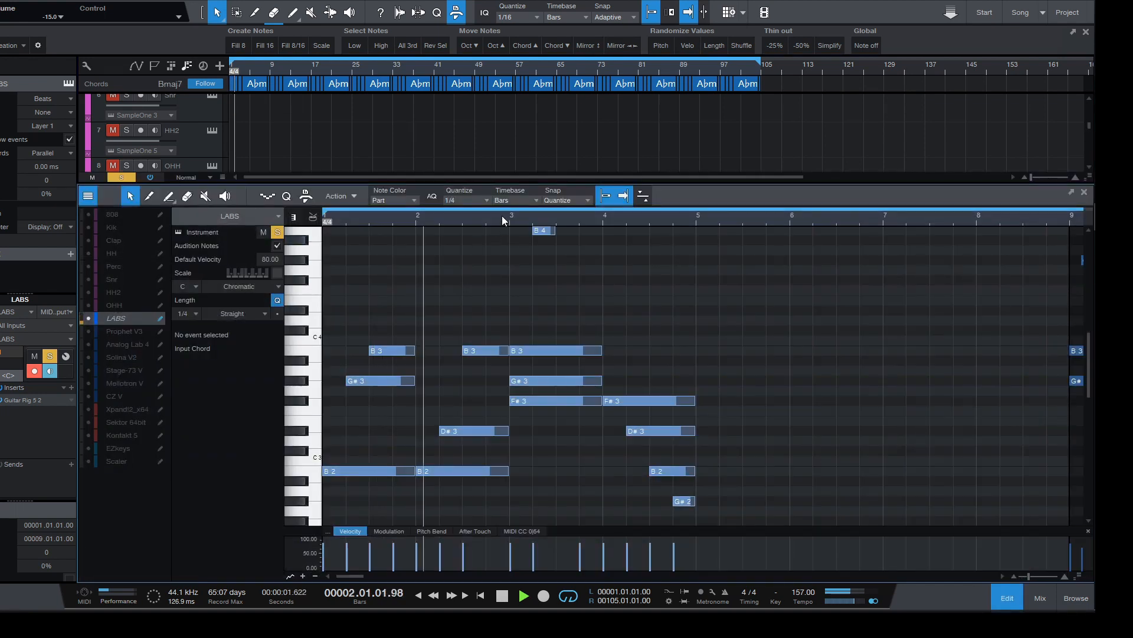
left_click_drag(502, 216, 559, 279)
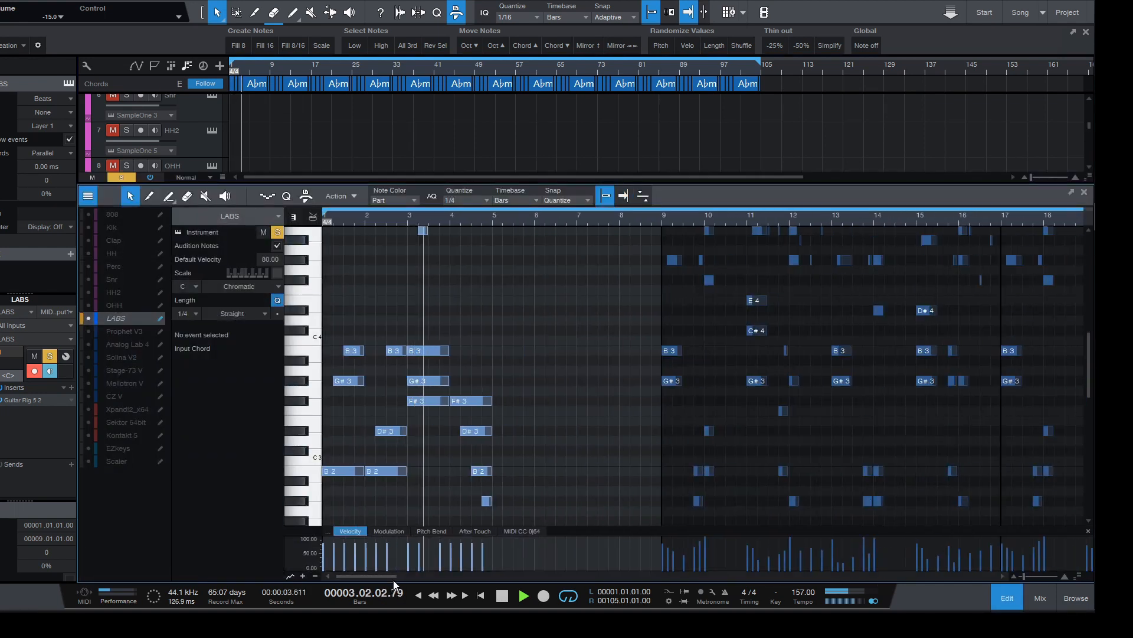
scroll(507, 328, "up", 5)
Step: Stop playback, select all notes in bars 1 to 4, randomize their velocities and humanize them
left_click_drag(514, 275, 246, 611)
key("space")
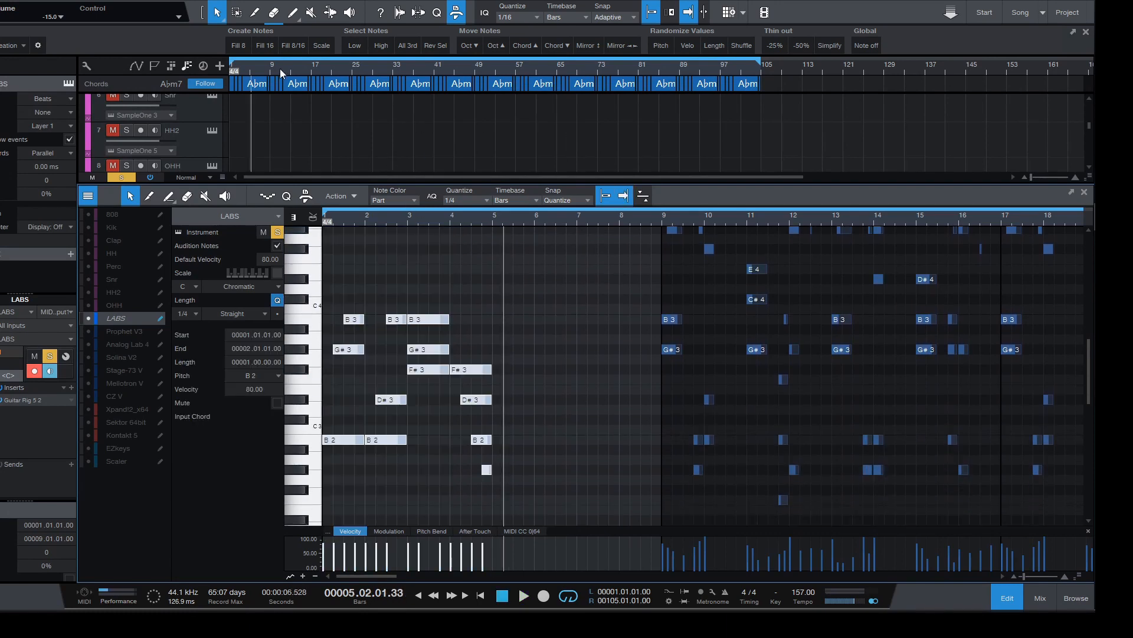
left_click_drag(280, 69, 296, 140)
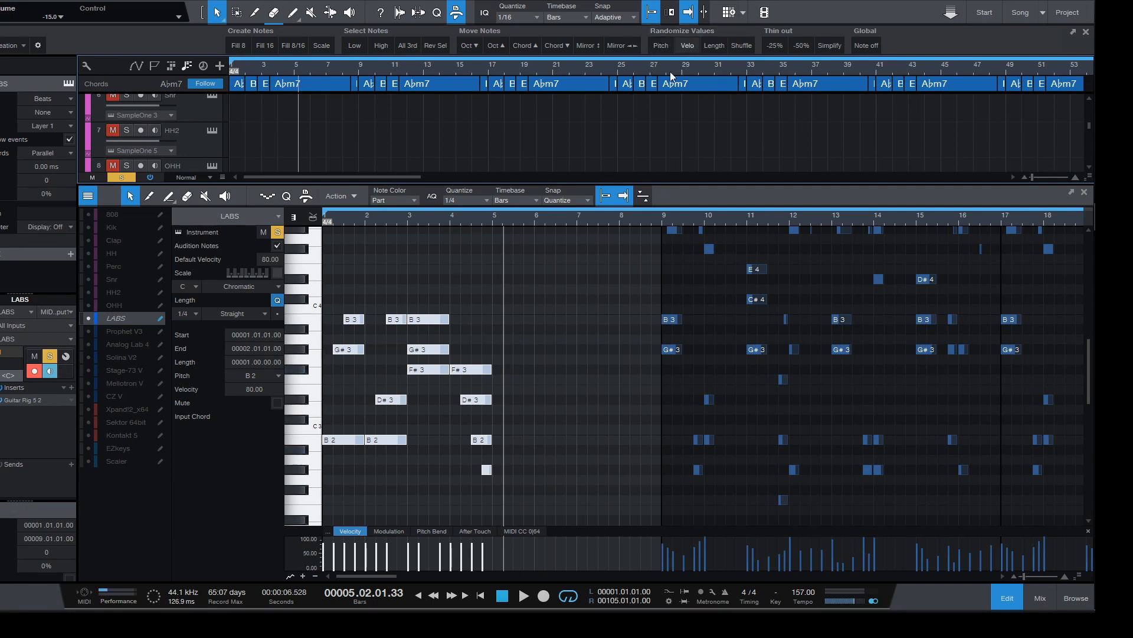
right_click(434, 375)
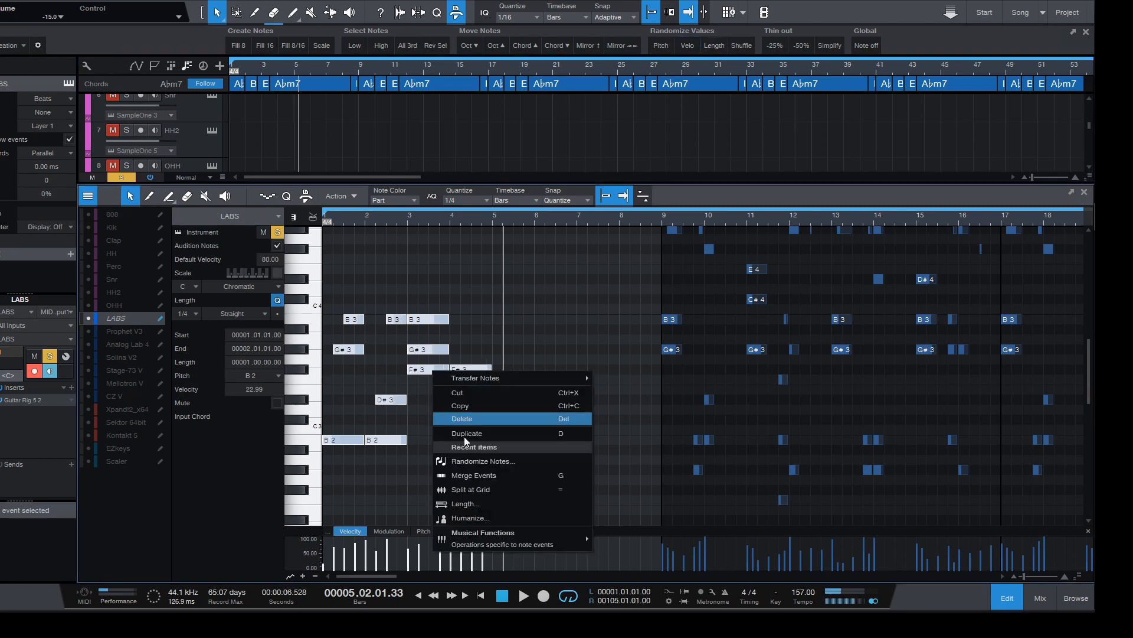
left_click(481, 511)
left_click(578, 363)
Step: Inspect the humanized note timing, and play the LABS clip from bar 1 through to bar 4 in the arrangement
scroll(455, 278, "up", 5)
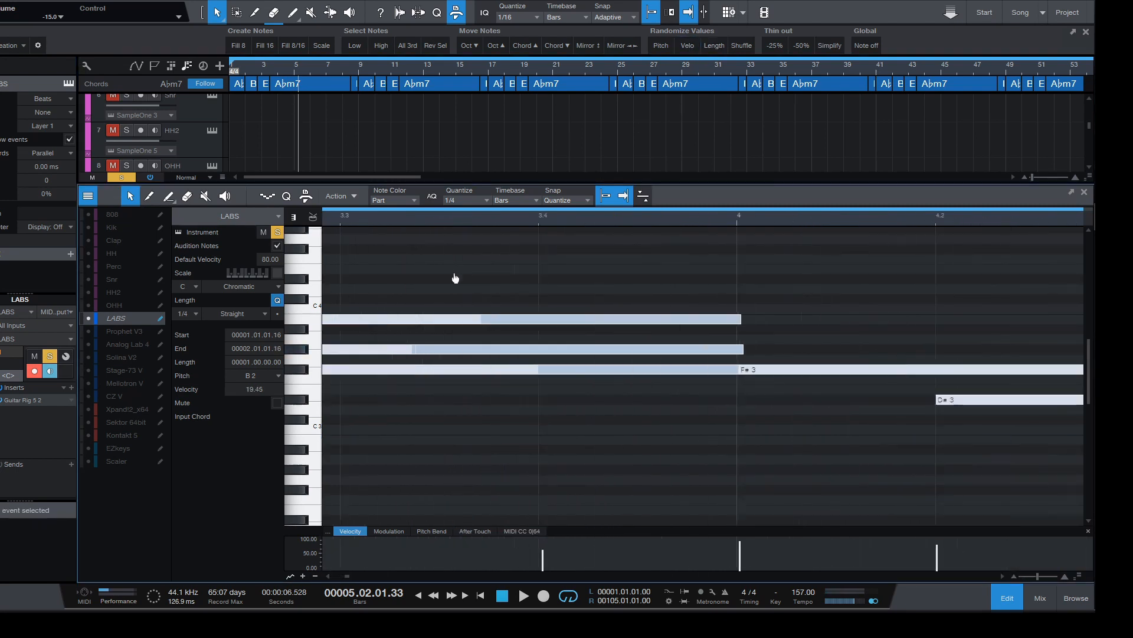
scroll(490, 247, "up", 4)
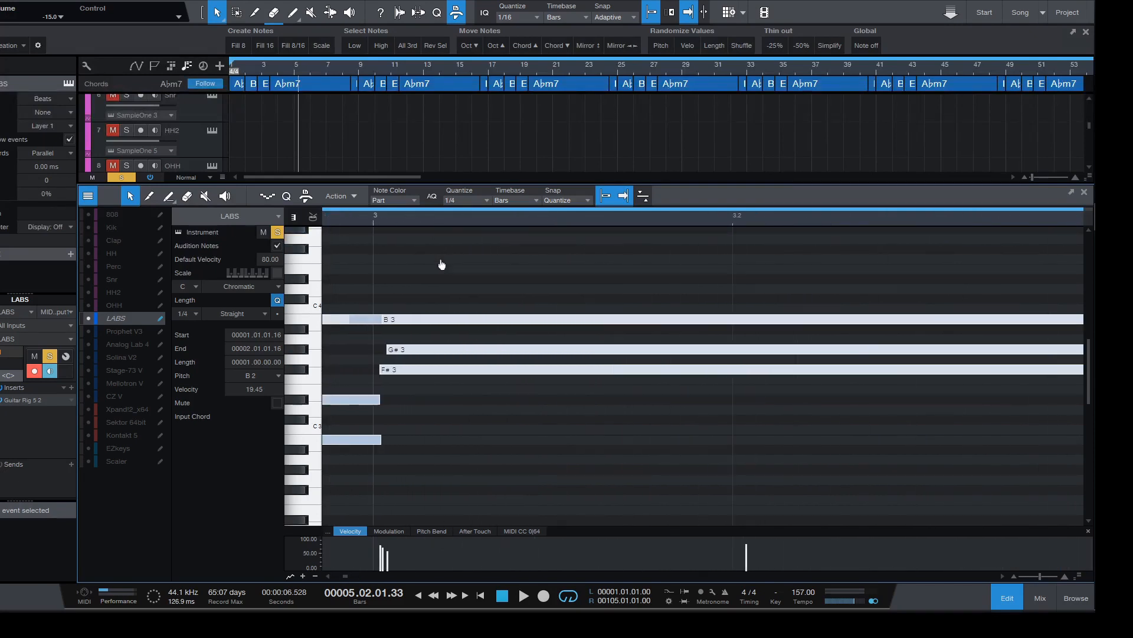
scroll(441, 266, "down", 8)
left_click(500, 595)
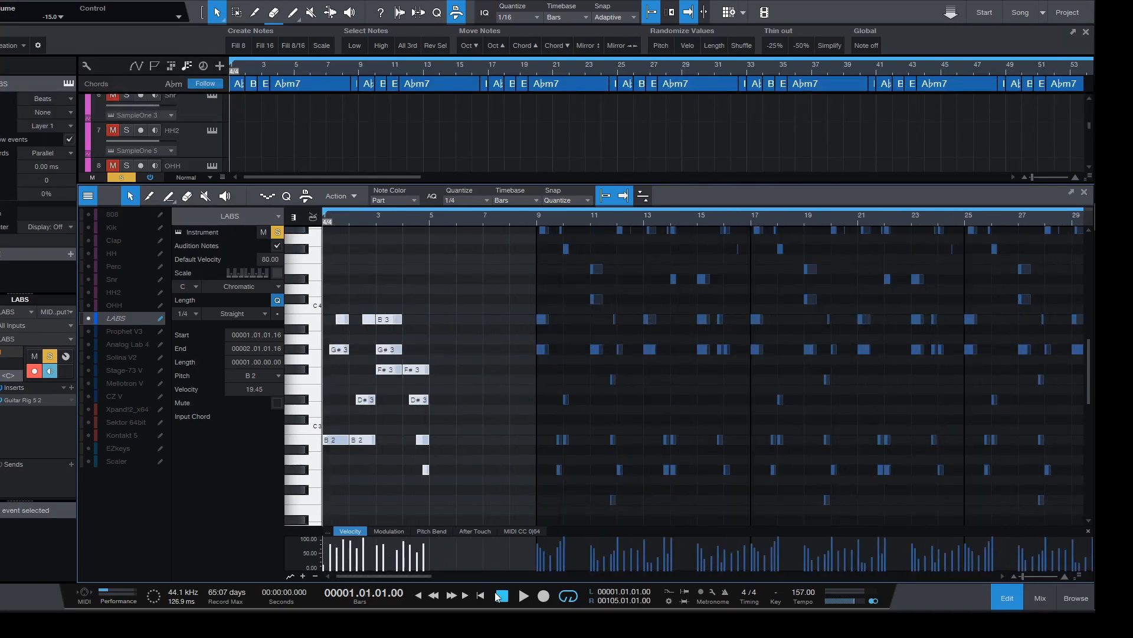
left_click(524, 596)
left_click(1011, 598)
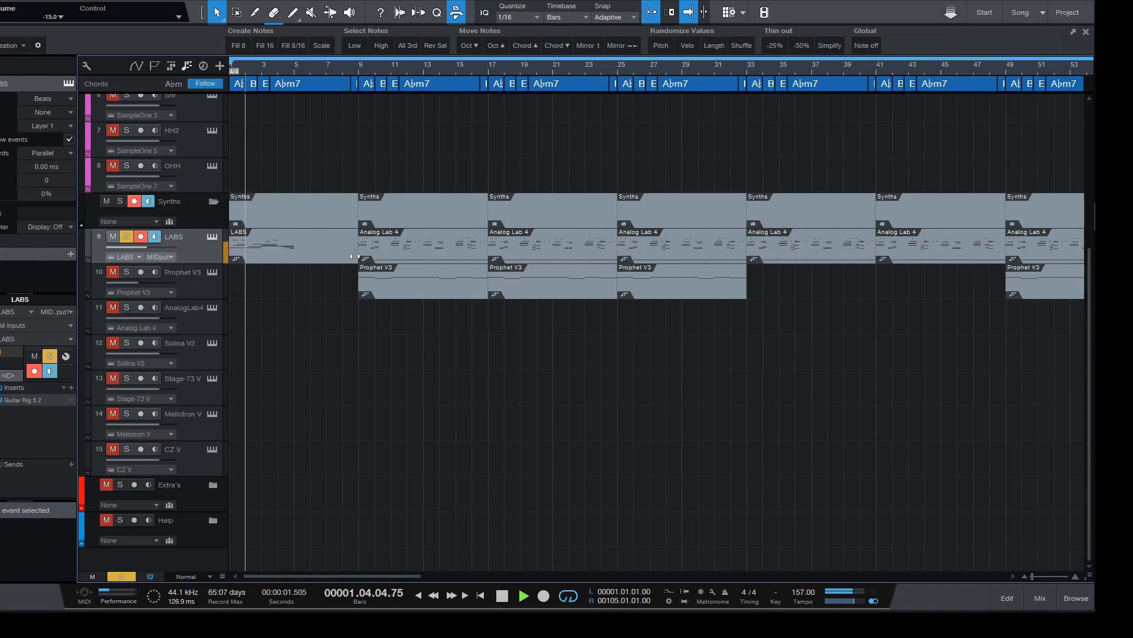
mouse_move(285, 72)
left_mouse_down()
mouse_move(288, 92)
mouse_move(297, 82)
left_mouse_up()
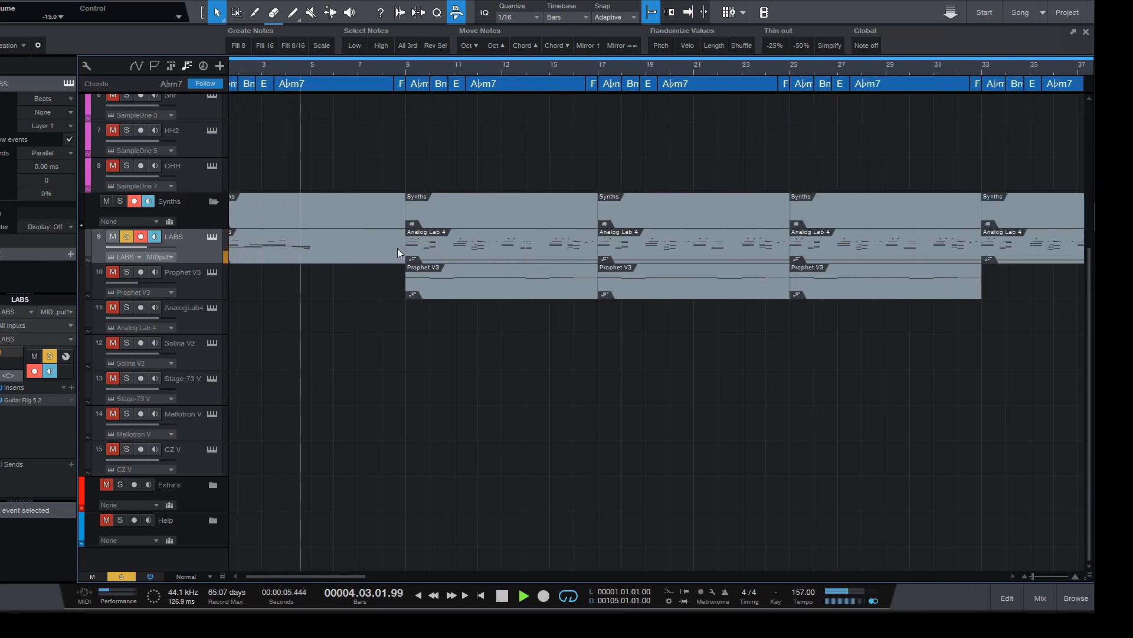
key("space")
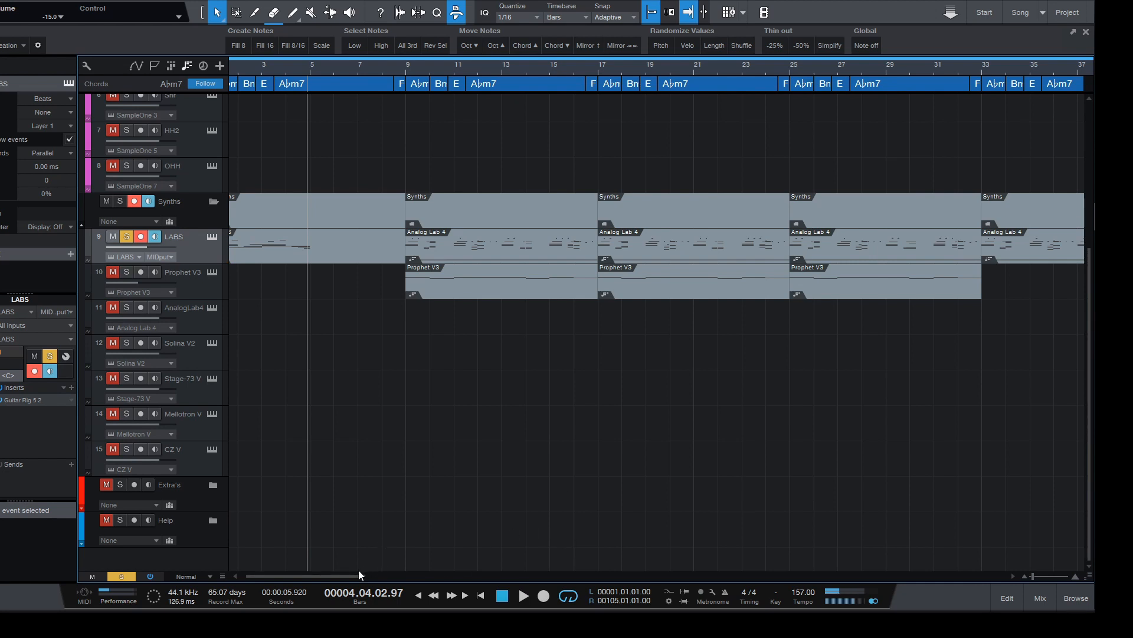
Step: Shorten the LABS clip to end at bar 5 and duplicate it directly behind itself into bars 5 to 8
left_click_drag(359, 571, 290, 563)
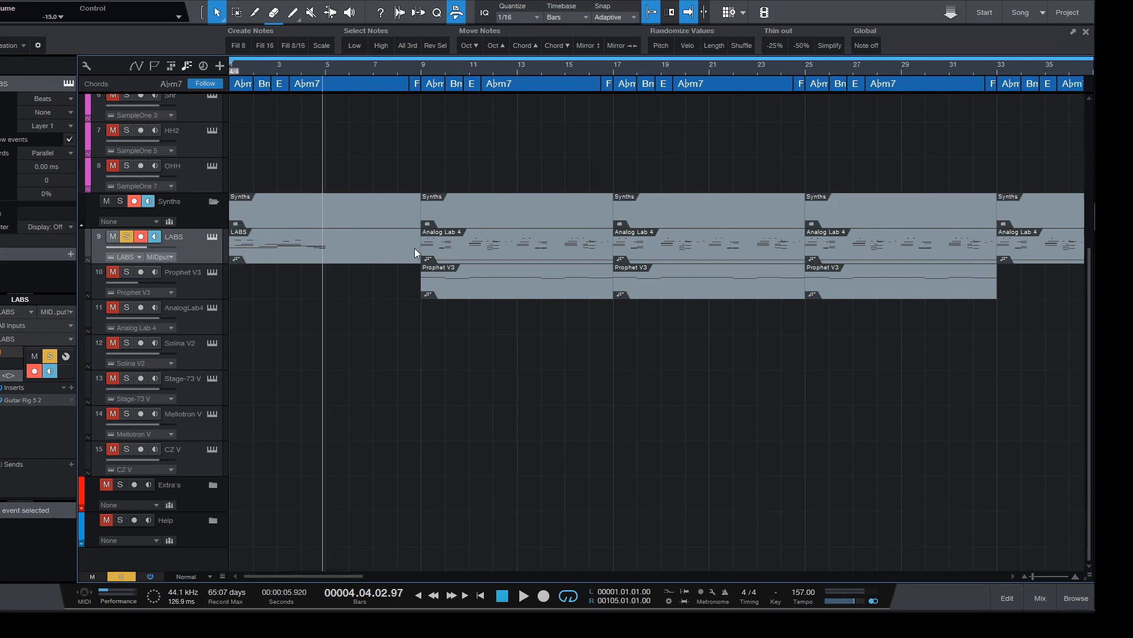
left_click_drag(414, 250, 331, 255)
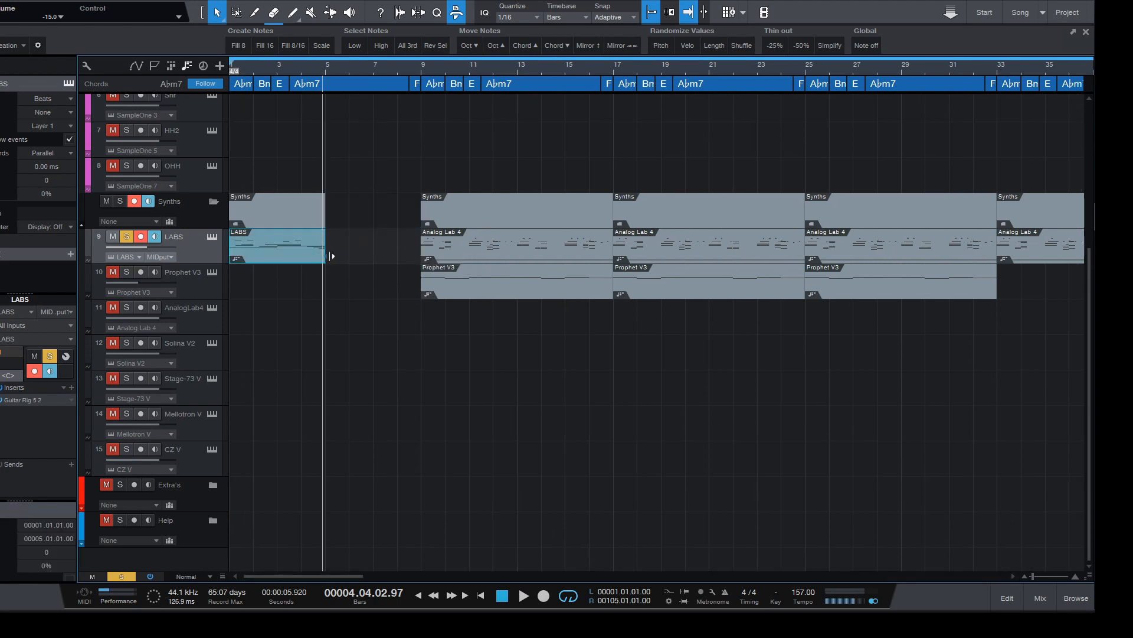
key("d")
Step: Open both LABS clips in the note editor and raise the copy's bar 6 notes G#2 and D#3 by one octave
left_click_drag(368, 330, 284, 229)
left_click(1011, 599)
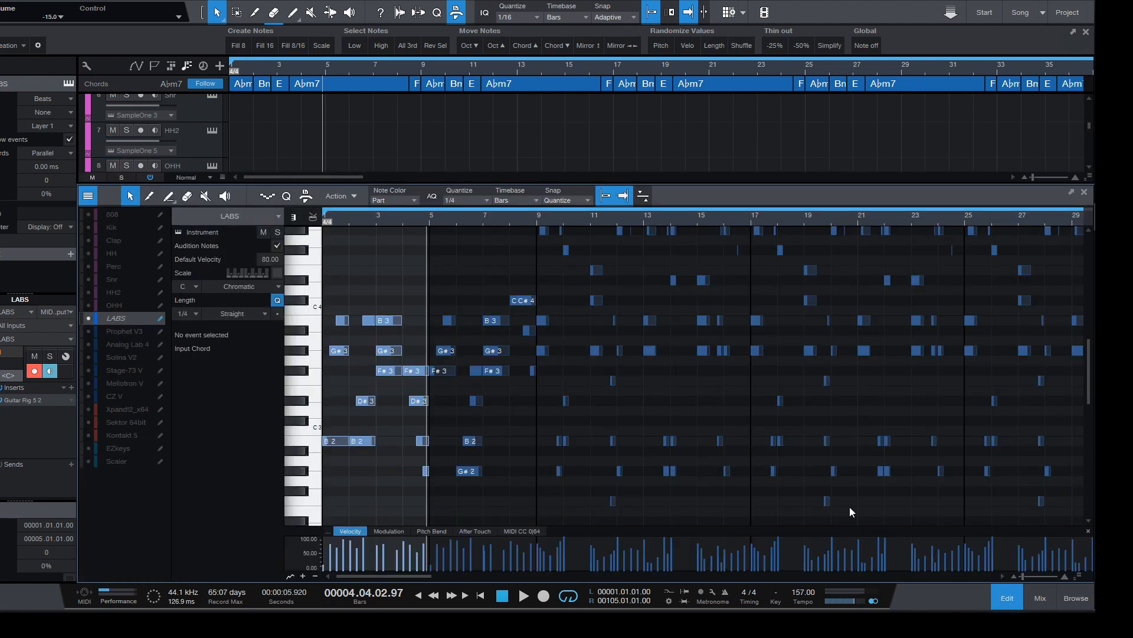
scroll(453, 243, "up", 6)
scroll(467, 243, "down", 3)
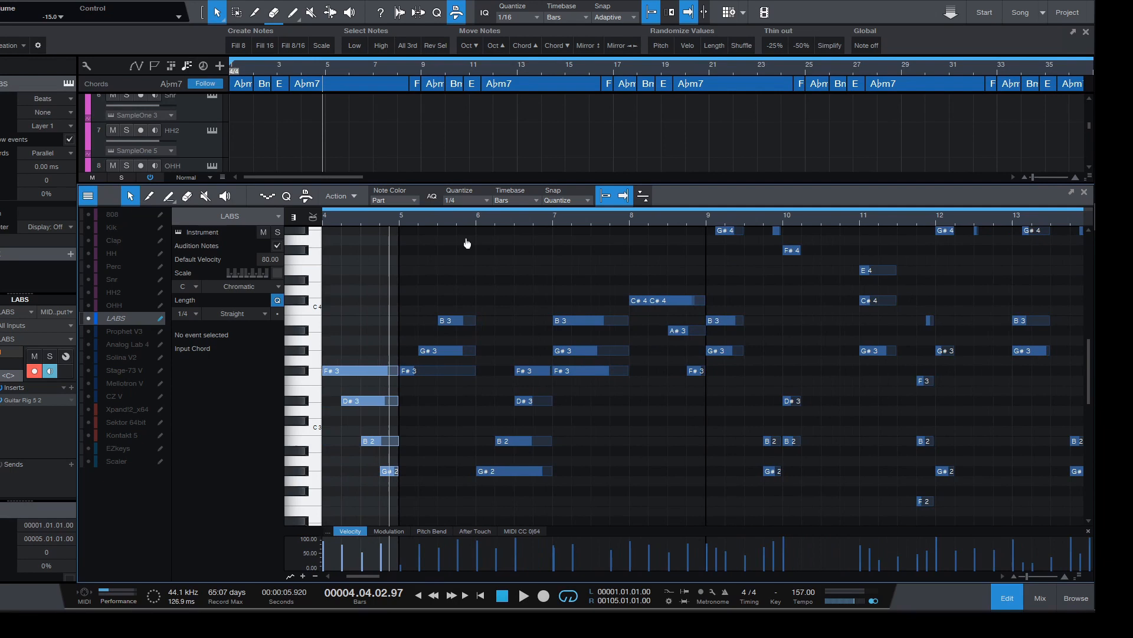
left_click(540, 267)
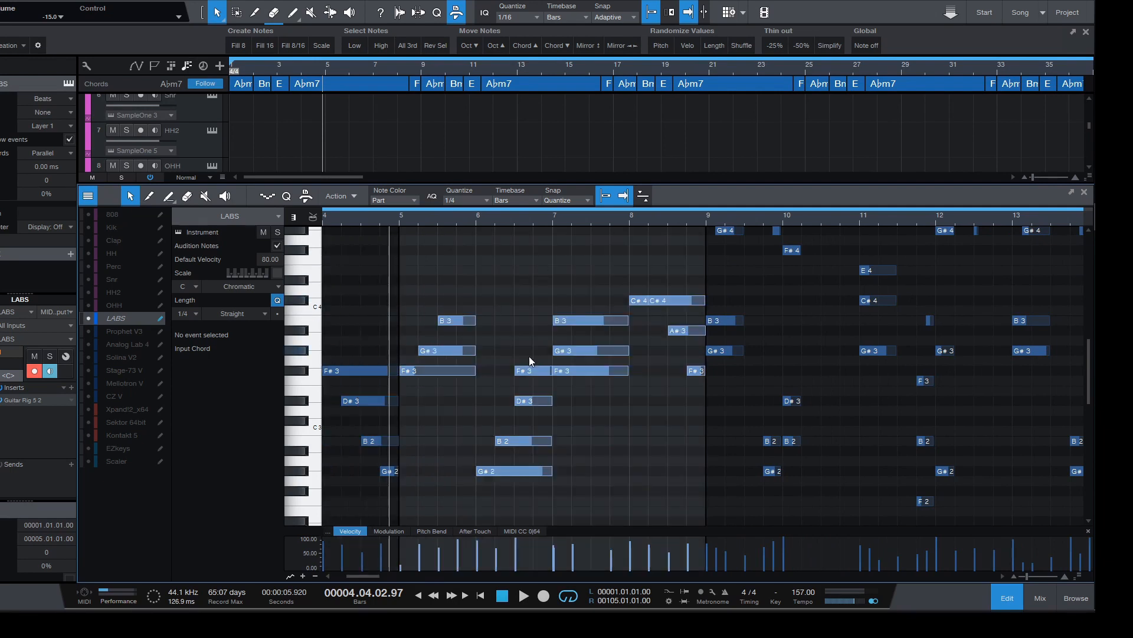
left_click(529, 472)
key("shift+Up")
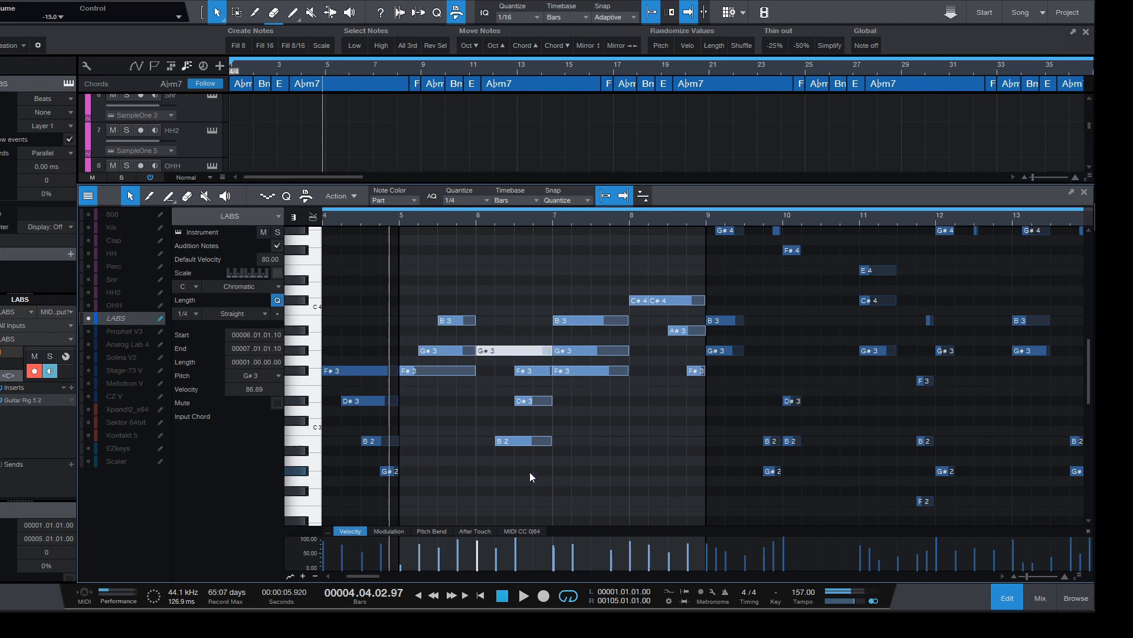
left_click(537, 404)
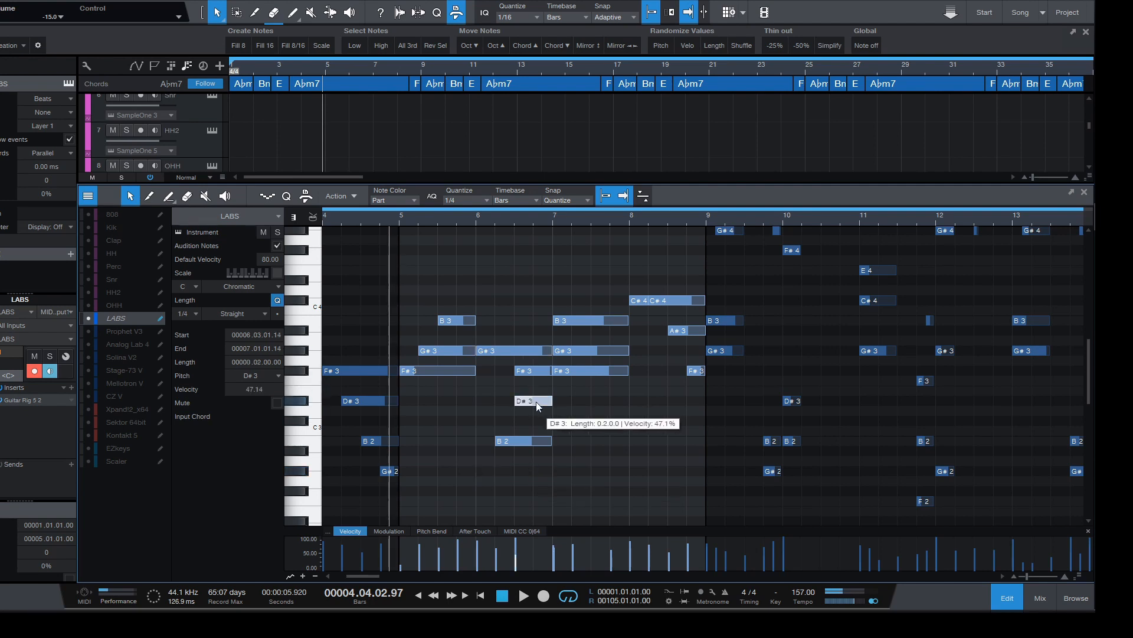
key("shift+Up")
scroll(647, 374, "up", 1)
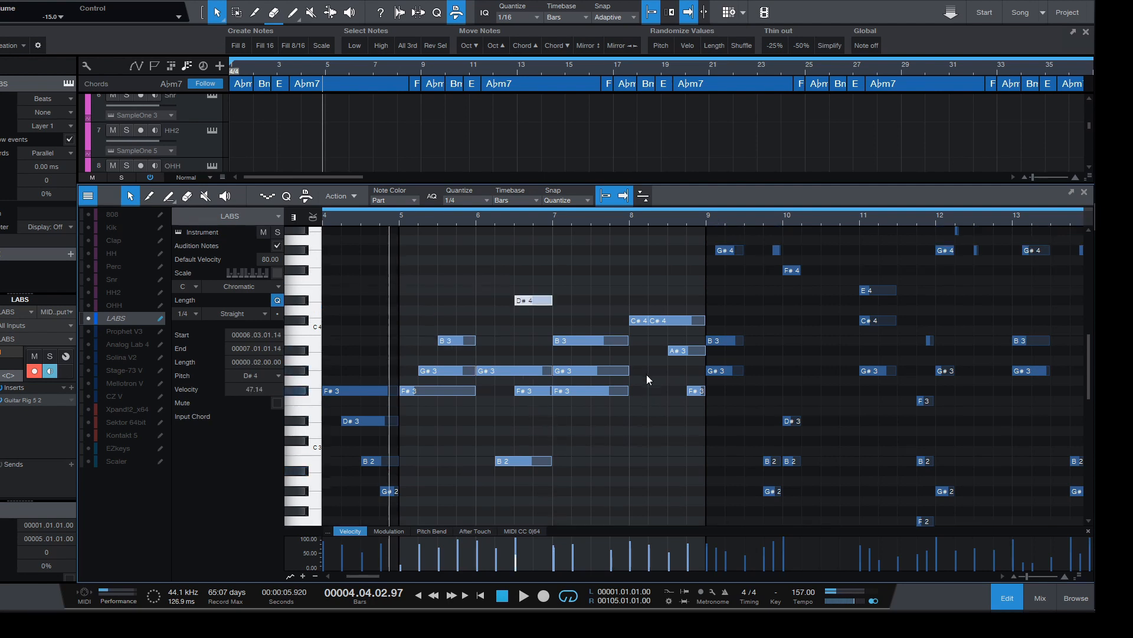
Step: Lower the copy's G#3 note at the start of bar 7 to G#2 and raise the F#3 note there to F#4
left_click(618, 373)
key("shift+Down")
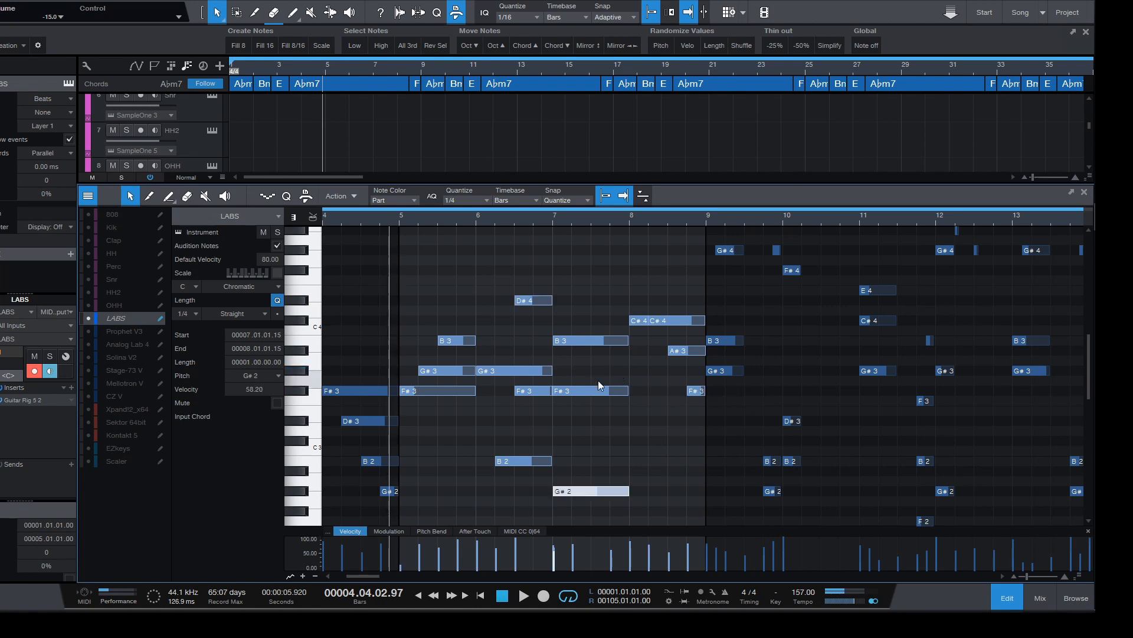
left_click(602, 390)
key("shift+Up")
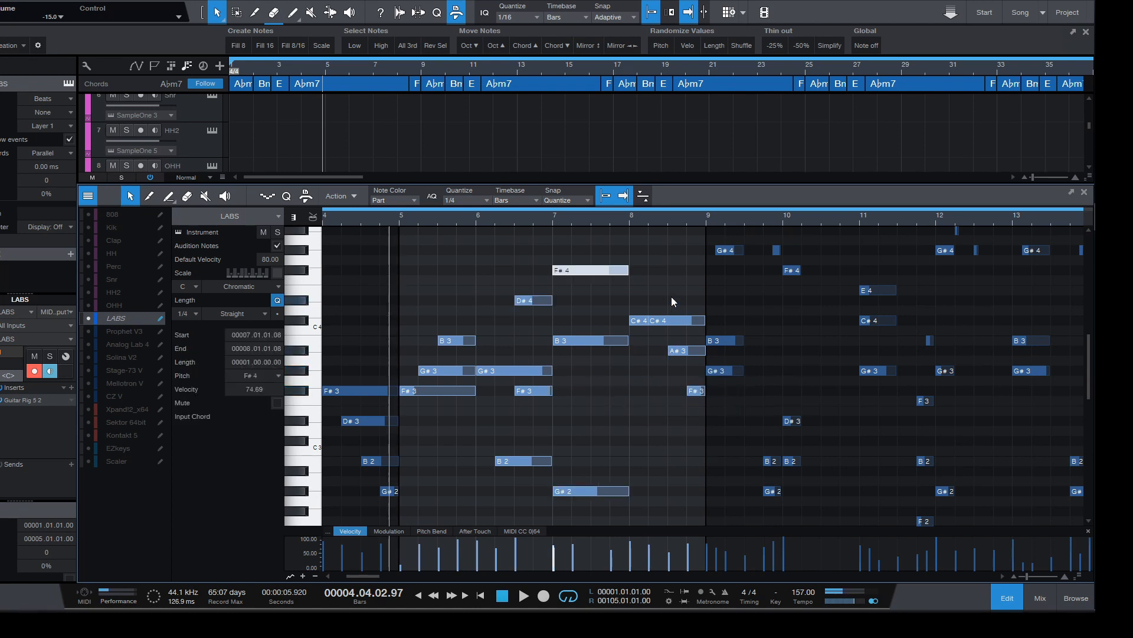
Step: Play back the varied LABS melody, return to the arrangement and stop playback after bar 9
scroll(671, 296, "up", 2)
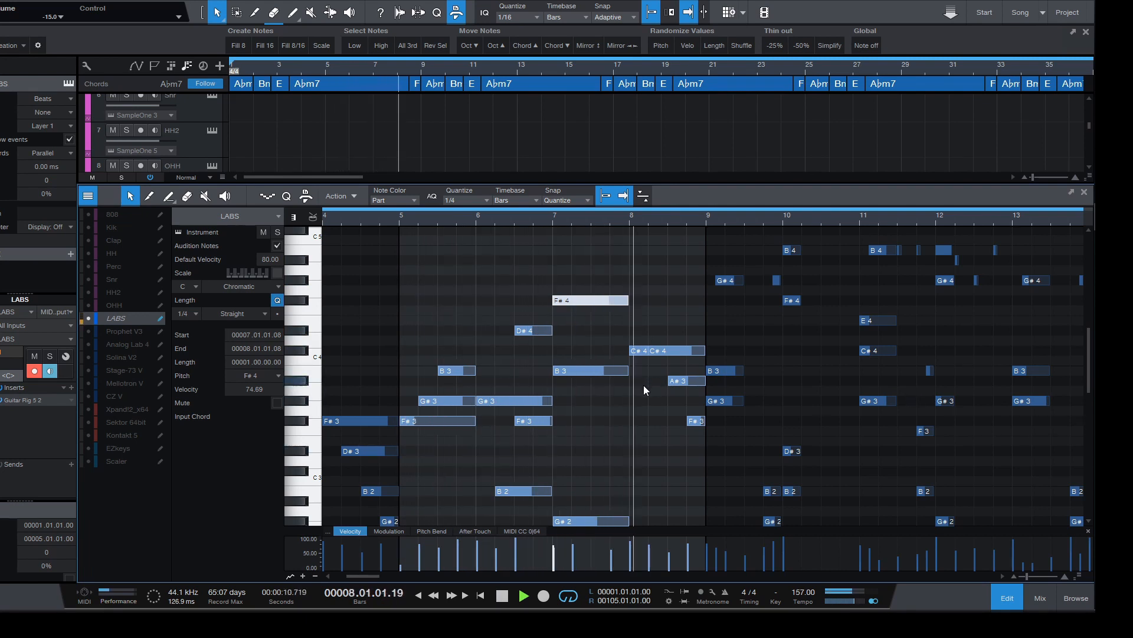
left_click(1007, 598)
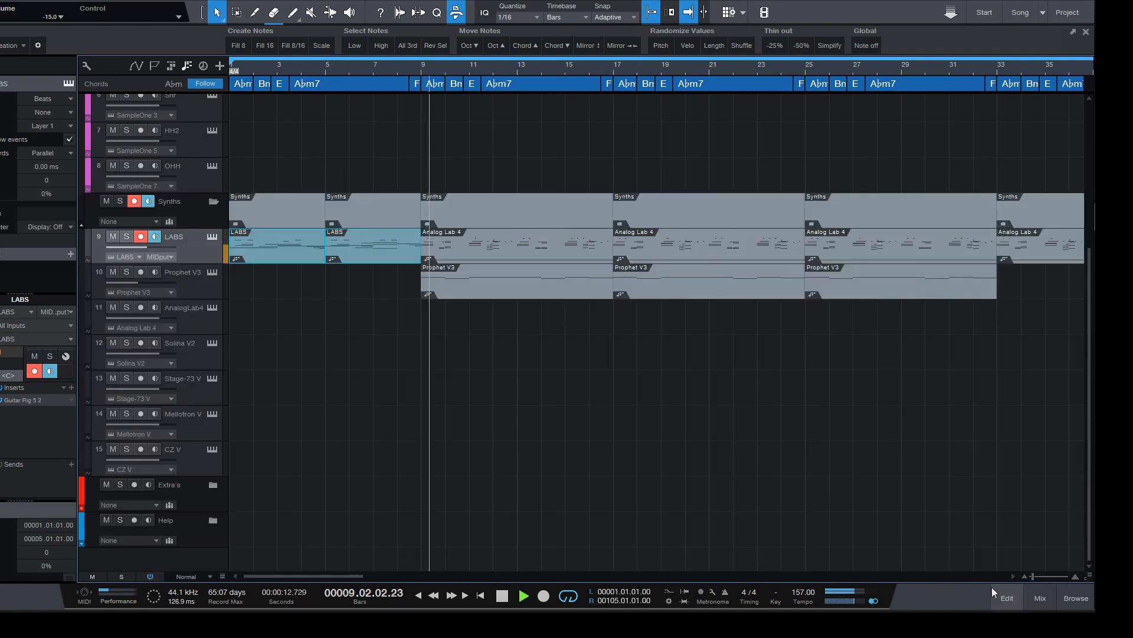
scroll(511, 380, "up", 2)
key("space")
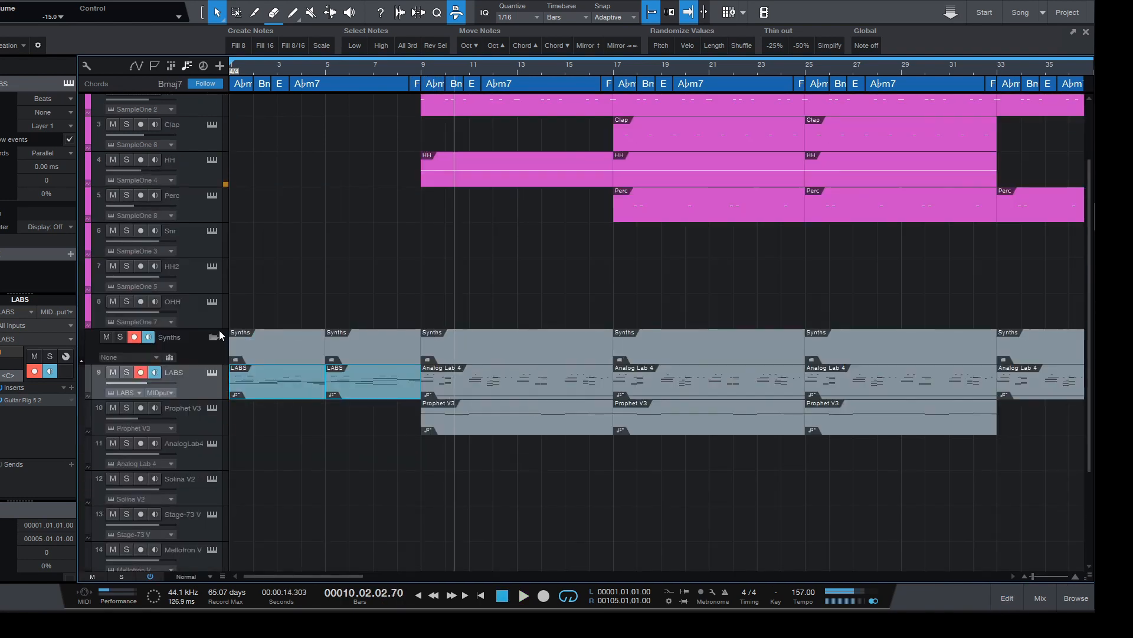
Step: Solo the LABS track and delete both of its LABS clips in bars 1 to 8
left_click(128, 372)
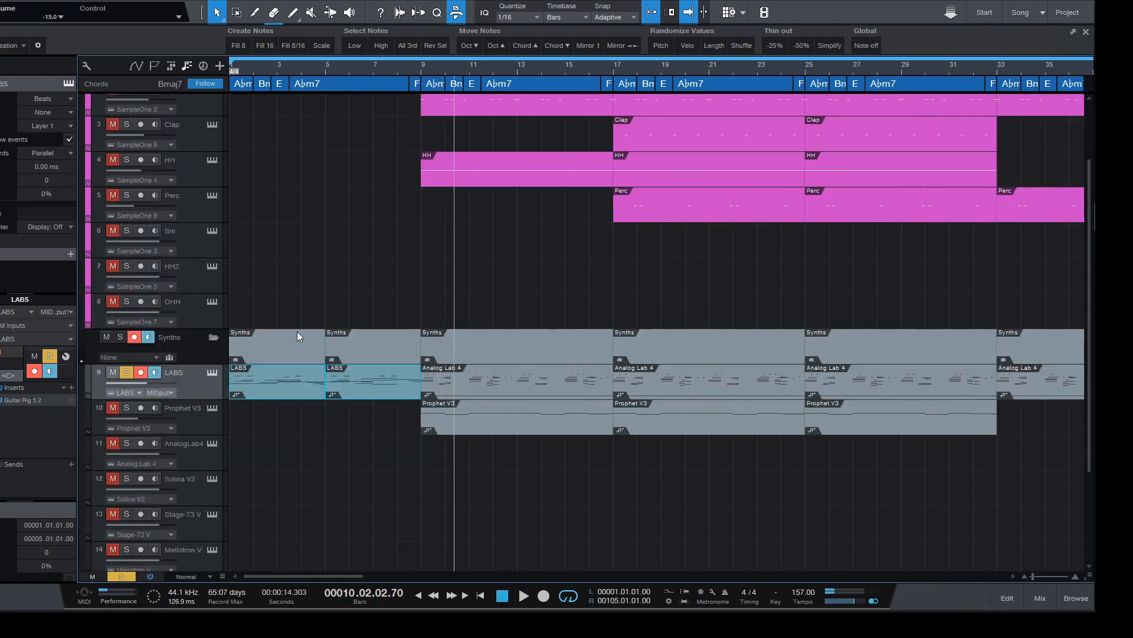
scroll(345, 411, "down", 3)
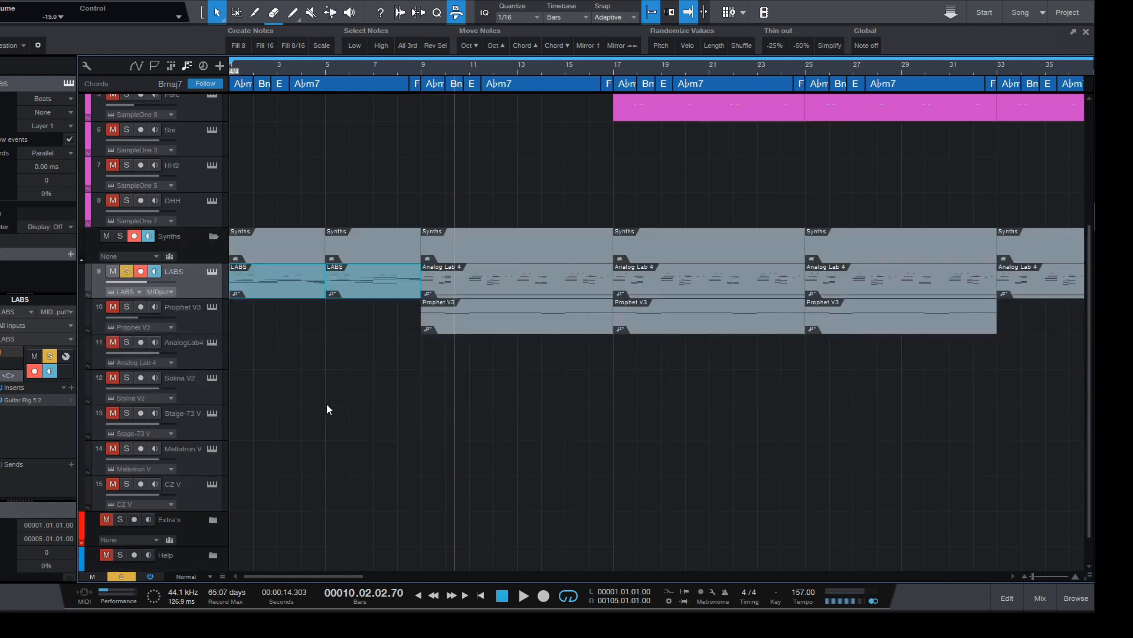
left_click_drag(326, 405, 356, 203)
key("Delete")
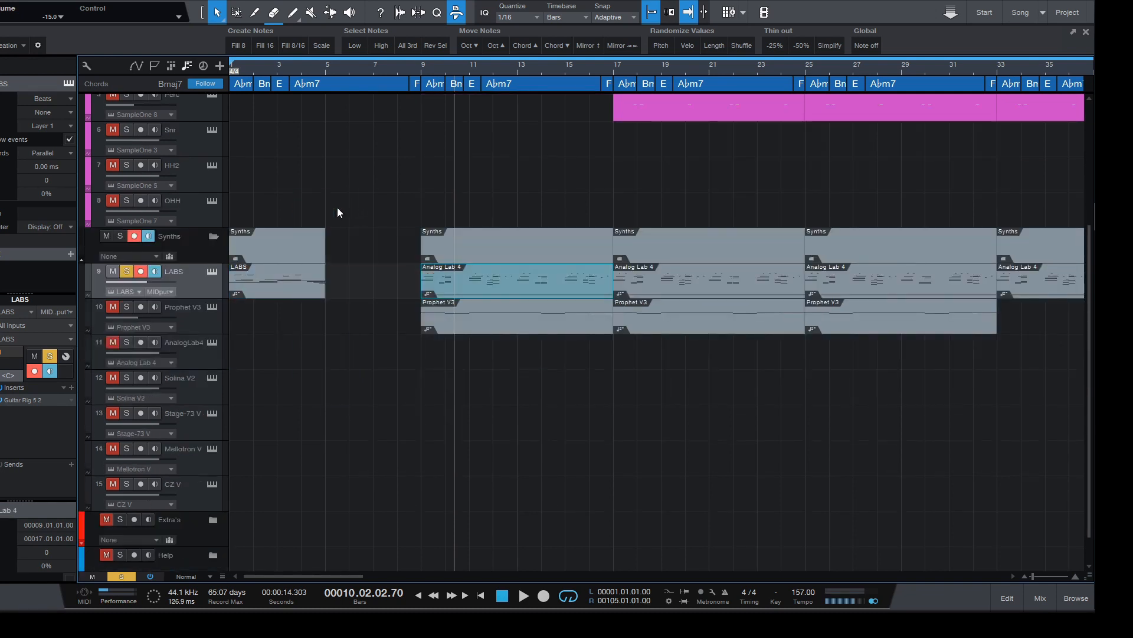
left_click(313, 279)
key("Delete")
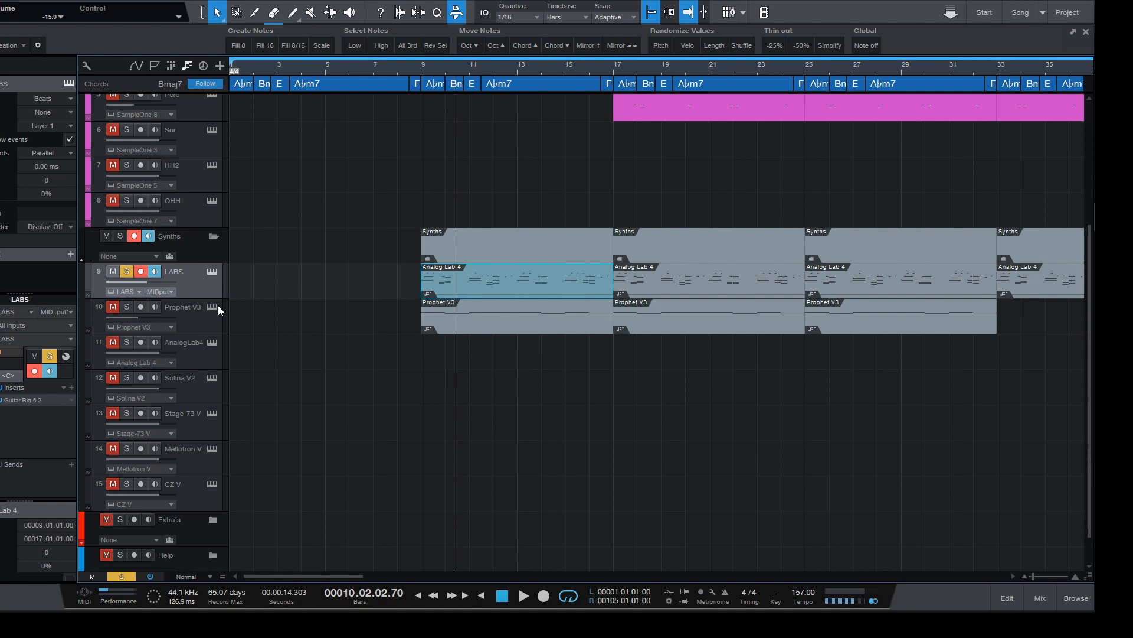
Step: Open the Prophet V3 instrument, look through its preset browser and type list, and close the instrument window
key("F11")
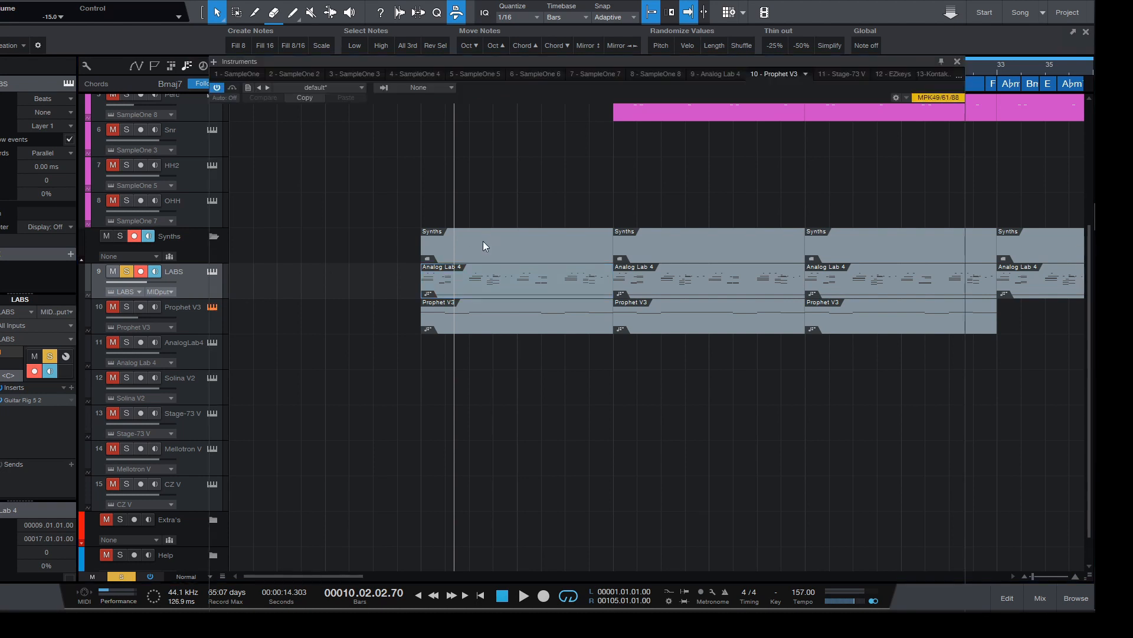
left_click(320, 115)
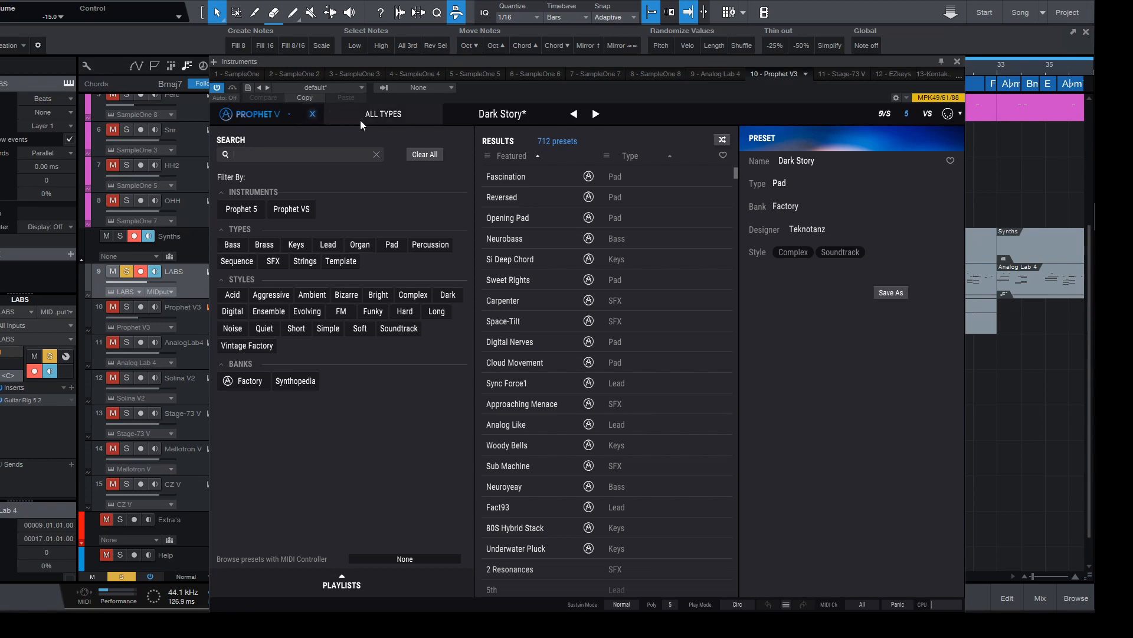
scroll(618, 292, "down", 3)
scroll(616, 292, "down", 10)
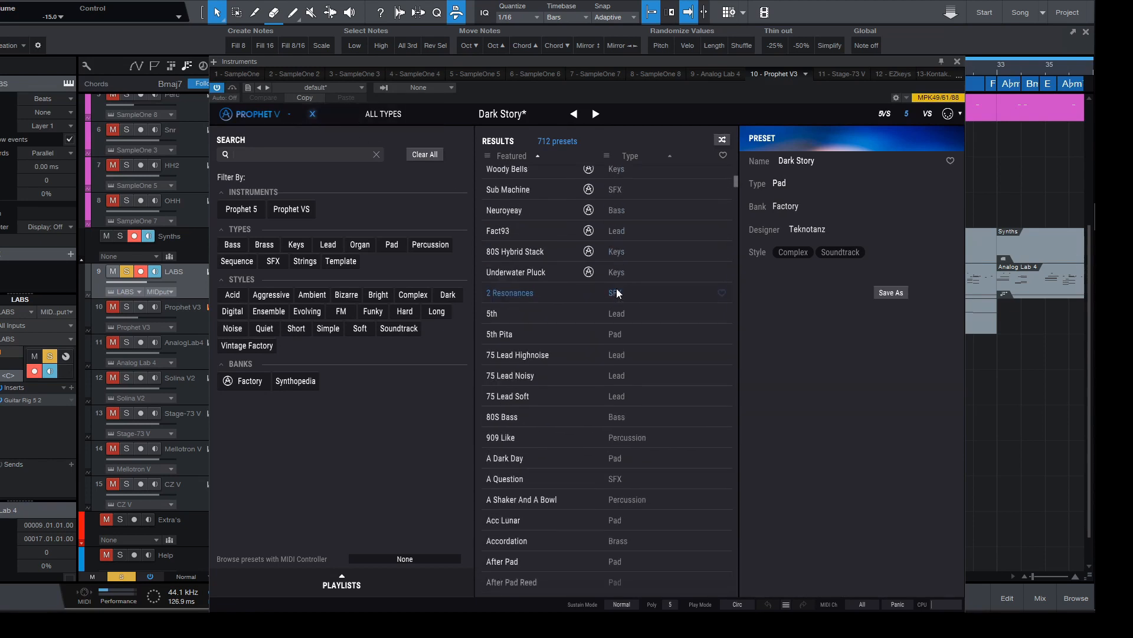
left_click(321, 110)
left_click(389, 115)
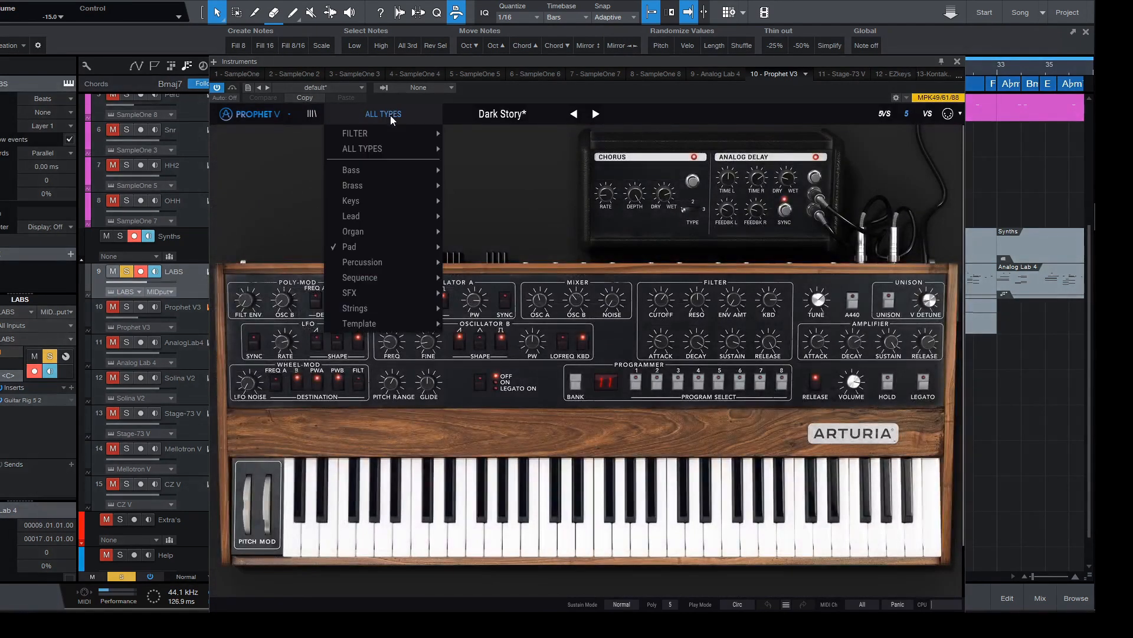
left_click(390, 116)
left_click(392, 116)
left_click(953, 61)
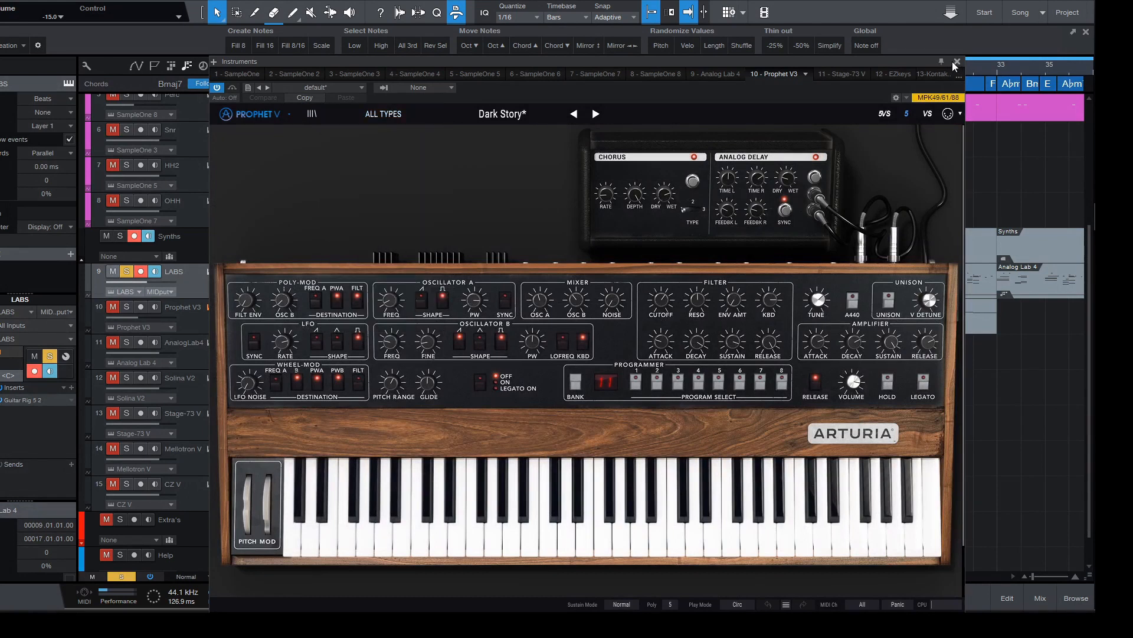
left_click(957, 61)
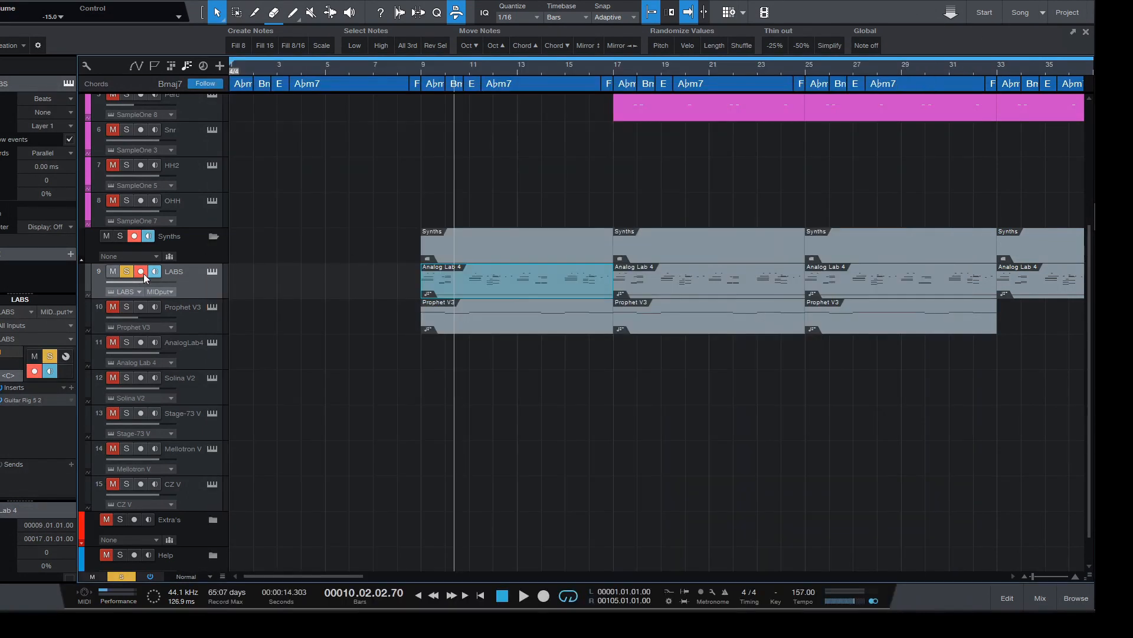
Step: Unsolo the LABS track and copy its Analog Lab 4 clip from bar 9 to bar 1
left_click(125, 273)
left_click_drag(468, 288, 276, 286)
key("d")
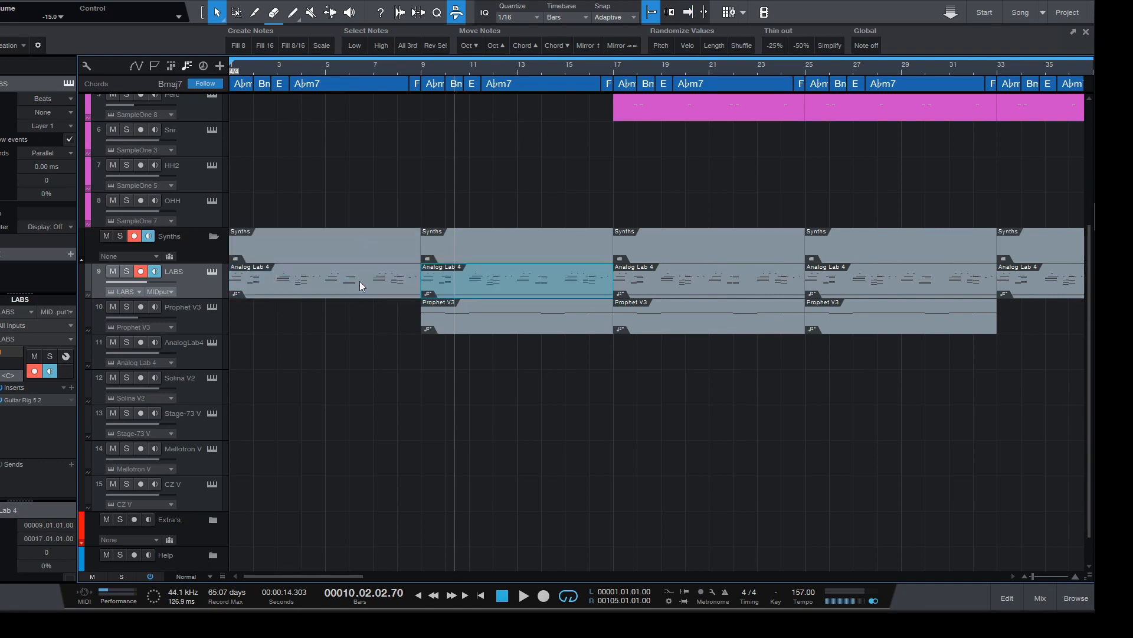
Step: Open the Prophet V3 clip at bar 9 in the note editor and compare its notes with the overlaid LABS notes
key("Down")
key("F2")
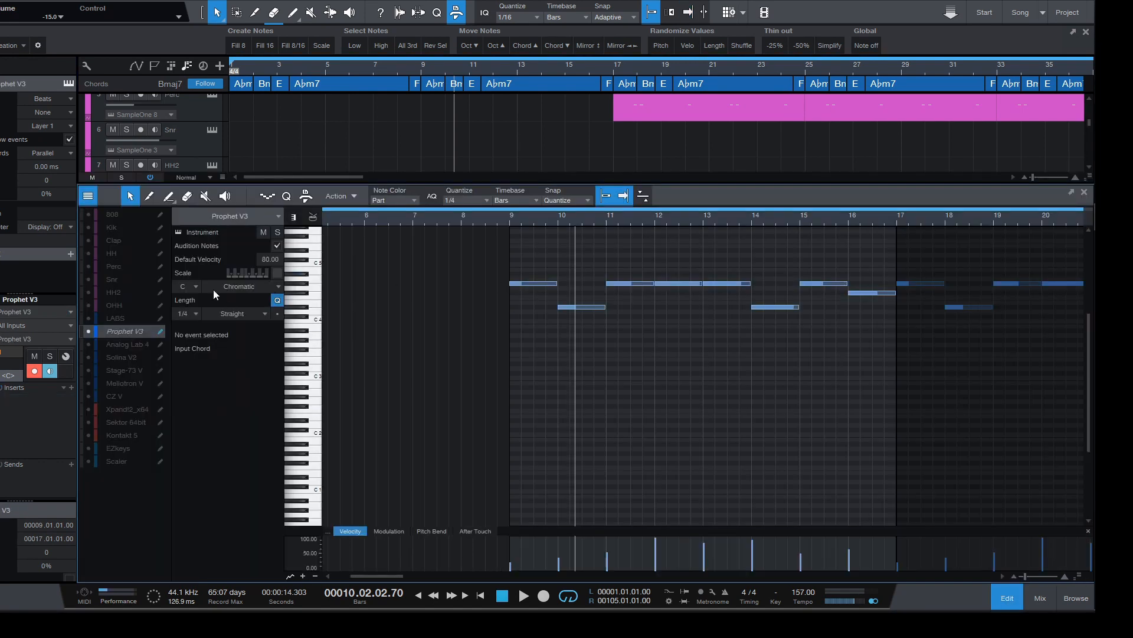
left_click(163, 318)
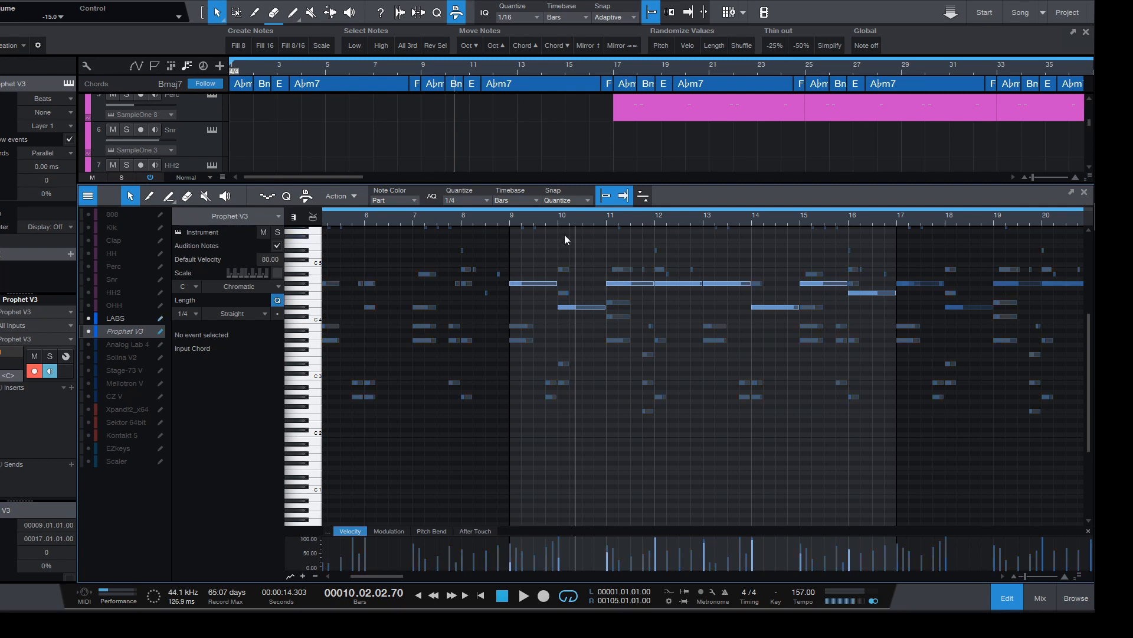
scroll(564, 236, "up", 2)
scroll(562, 237, "down", 1)
scroll(572, 341, "up", 3)
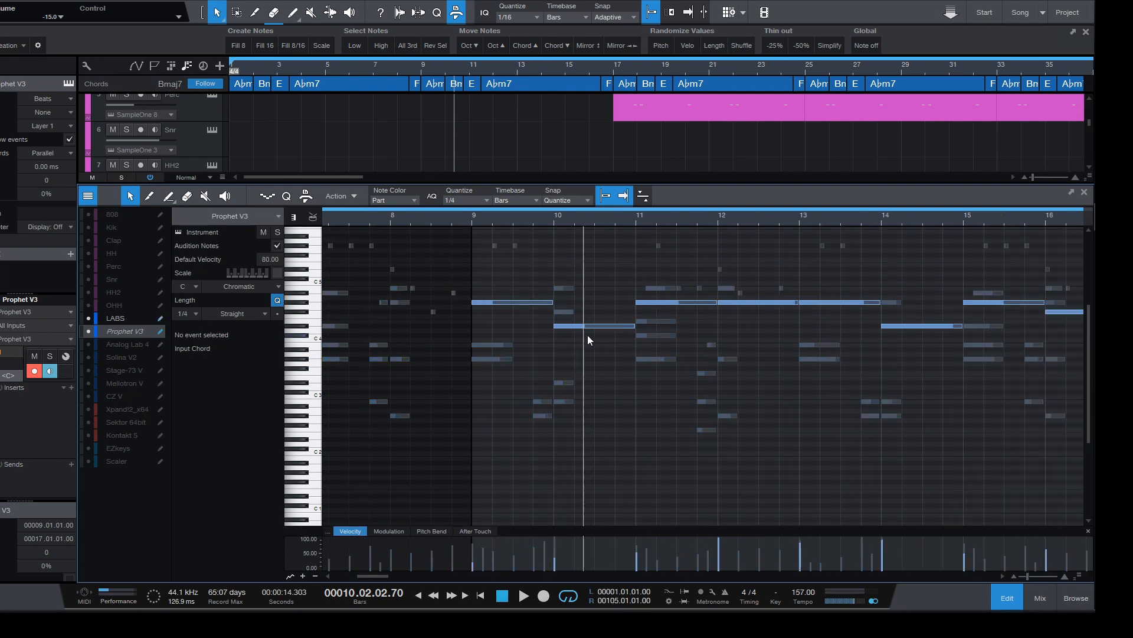
scroll(550, 224, "down", 2)
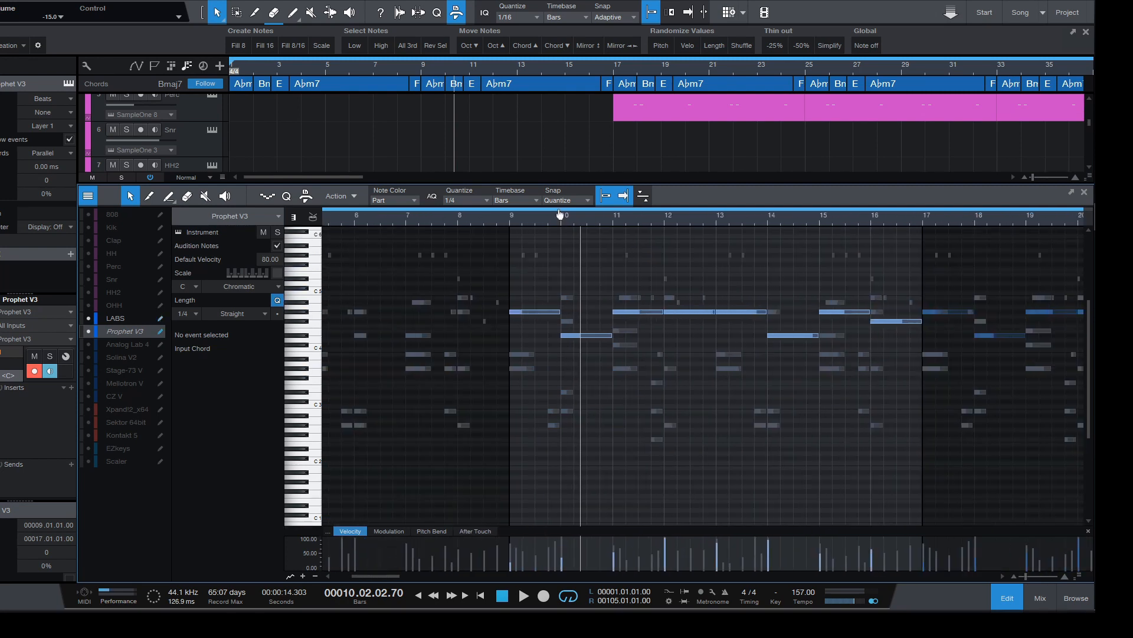
Step: Play the Prophet V3 part from bar 9 with its track disarmed and the LABS, Kik and HH tracks muted
left_click(512, 222)
left_click(1005, 596)
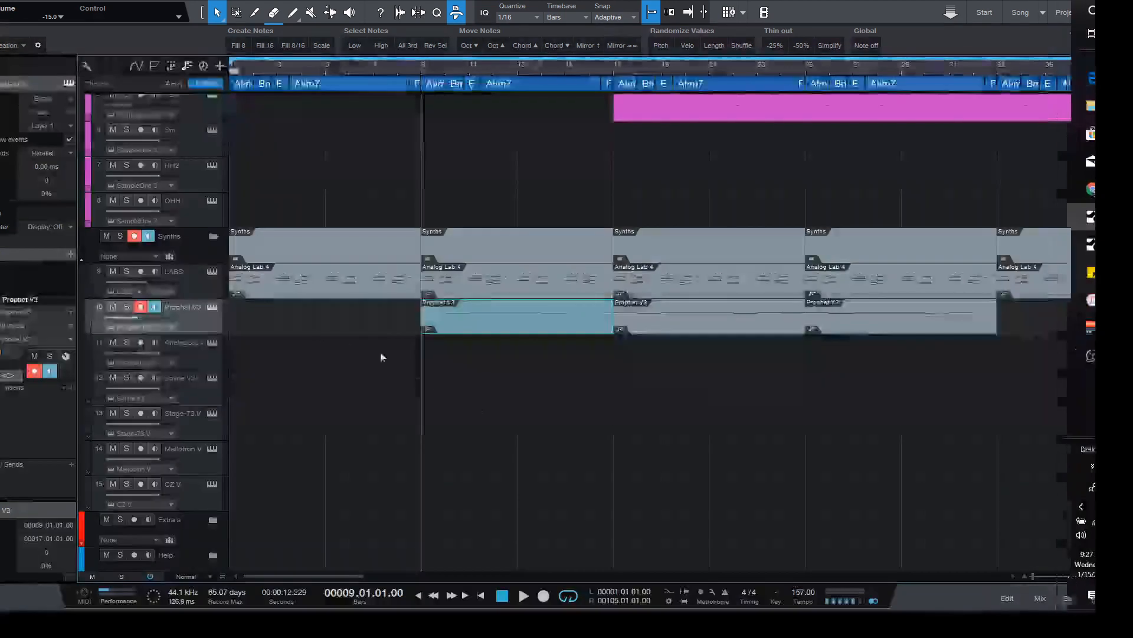
left_click(113, 271)
key("space")
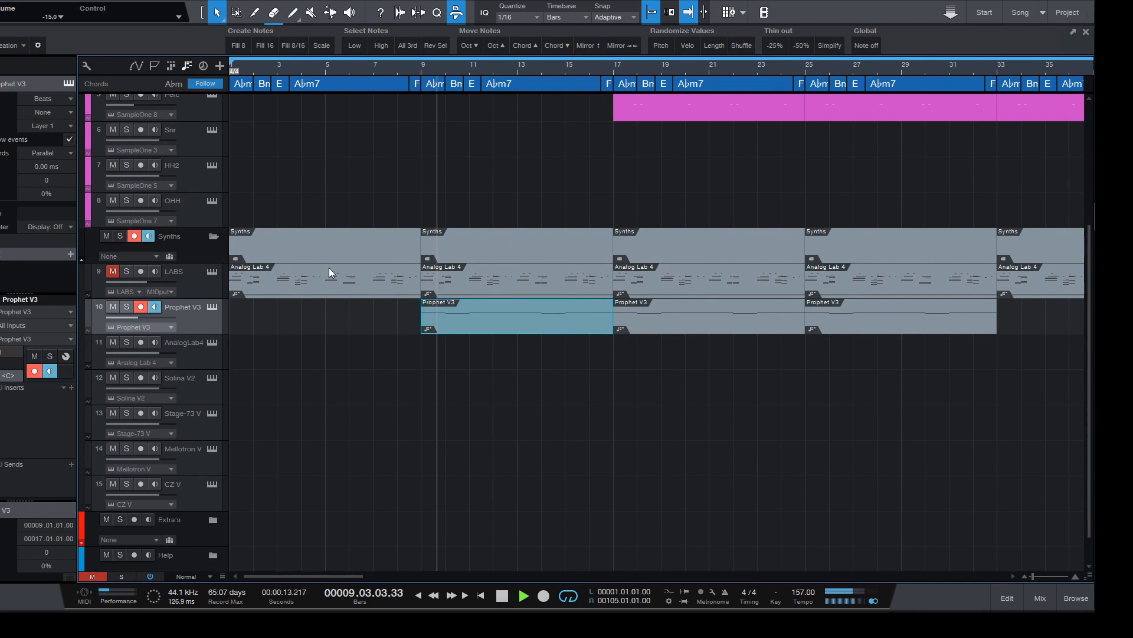
left_click(141, 307)
scroll(189, 236, "up", 4)
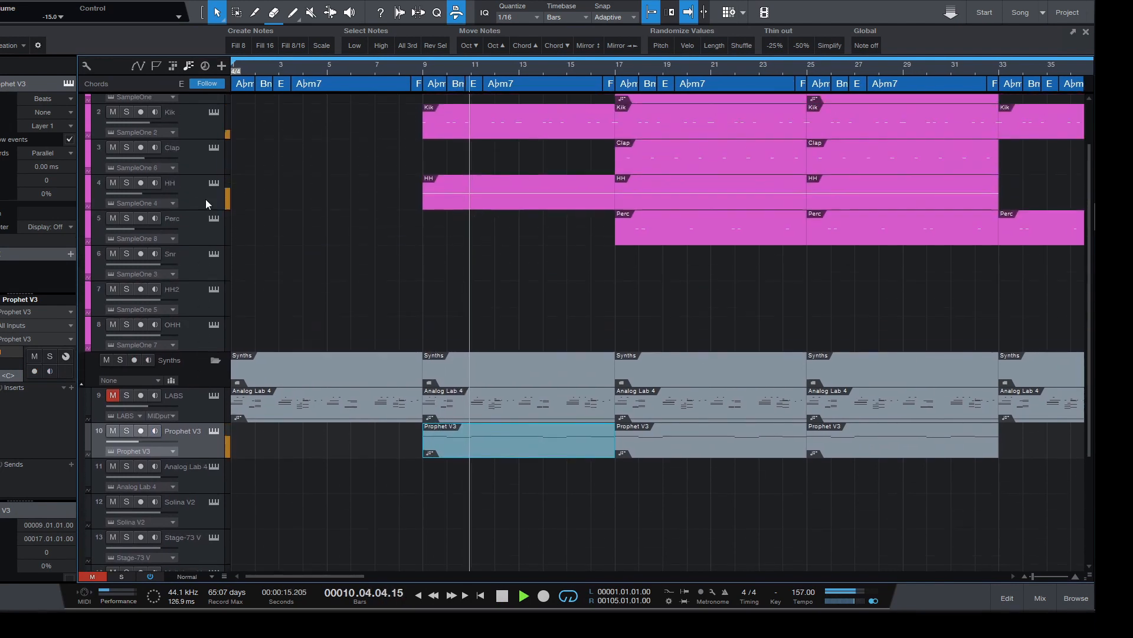
left_click(113, 183)
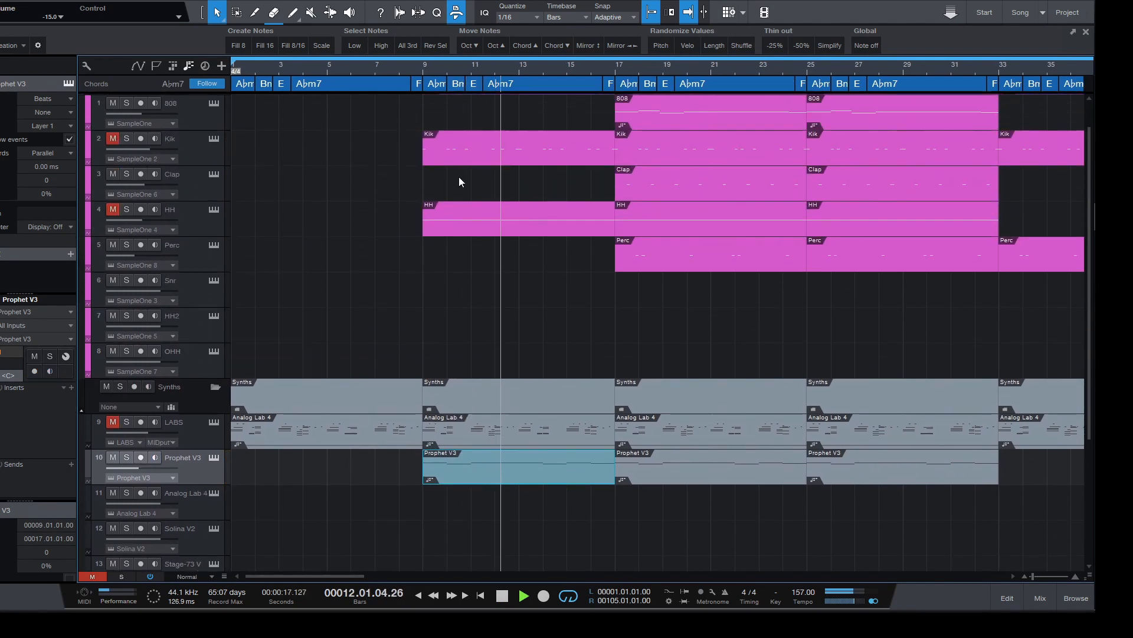
Step: Unmute the LABS track during playback to hear its melody together with the Prophet V3 part
scroll(663, 264, "down", 4)
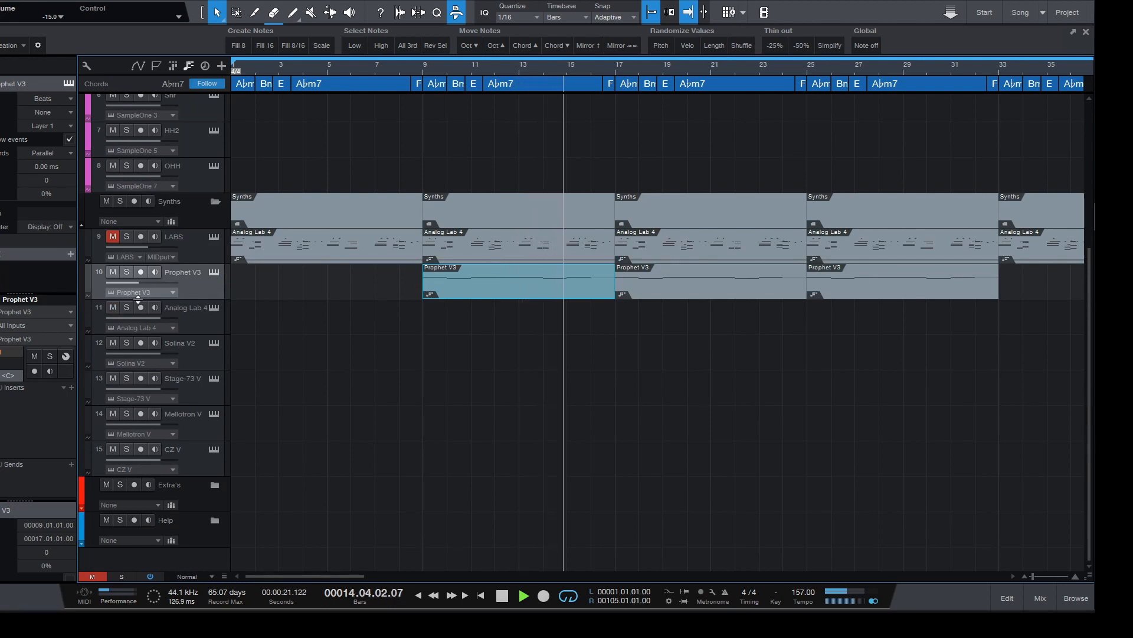
left_click(113, 236)
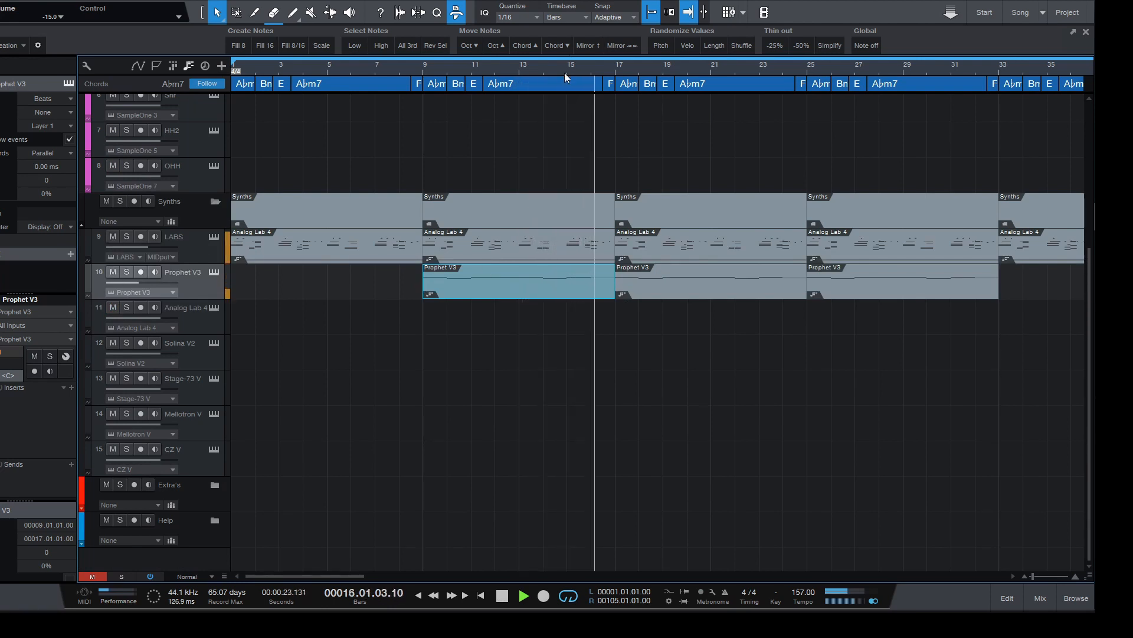
left_click_drag(565, 71, 576, 47)
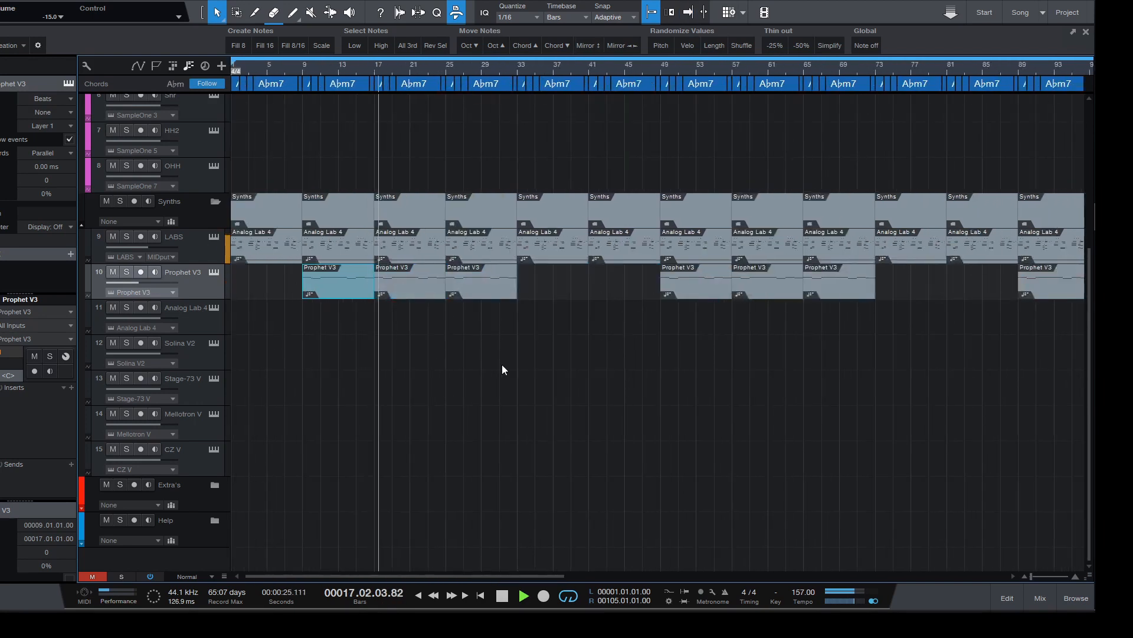
Step: Mute the 808, Clap and Perc tracks during playback to hear only the synths, and stop playback
scroll(332, 295, "up", 5)
left_click(112, 137)
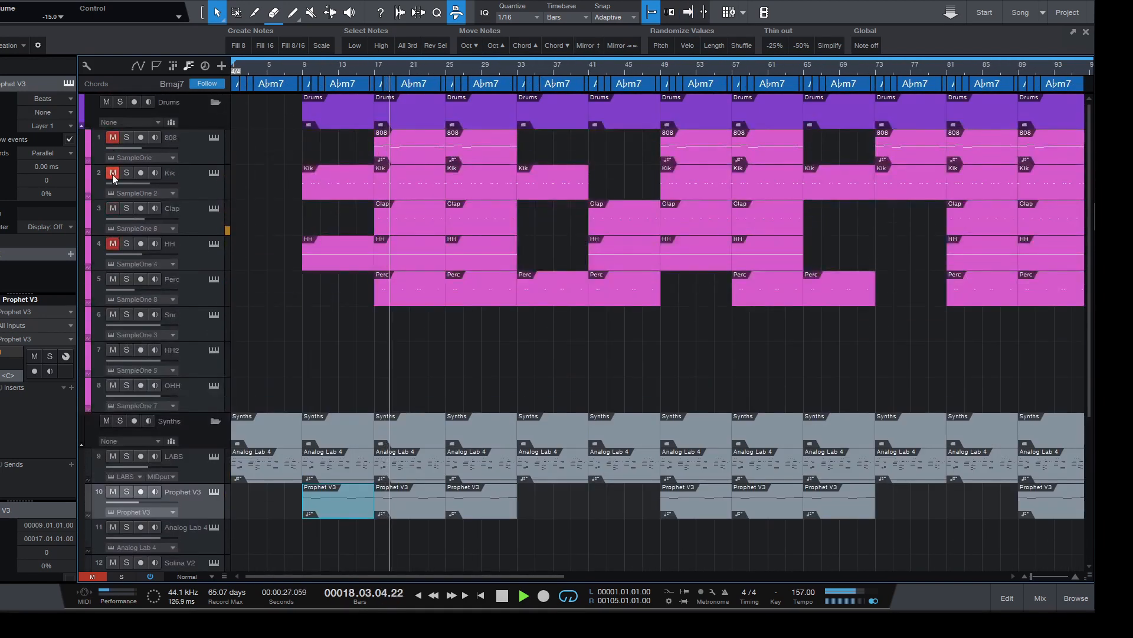
left_click(113, 208)
left_click(113, 281)
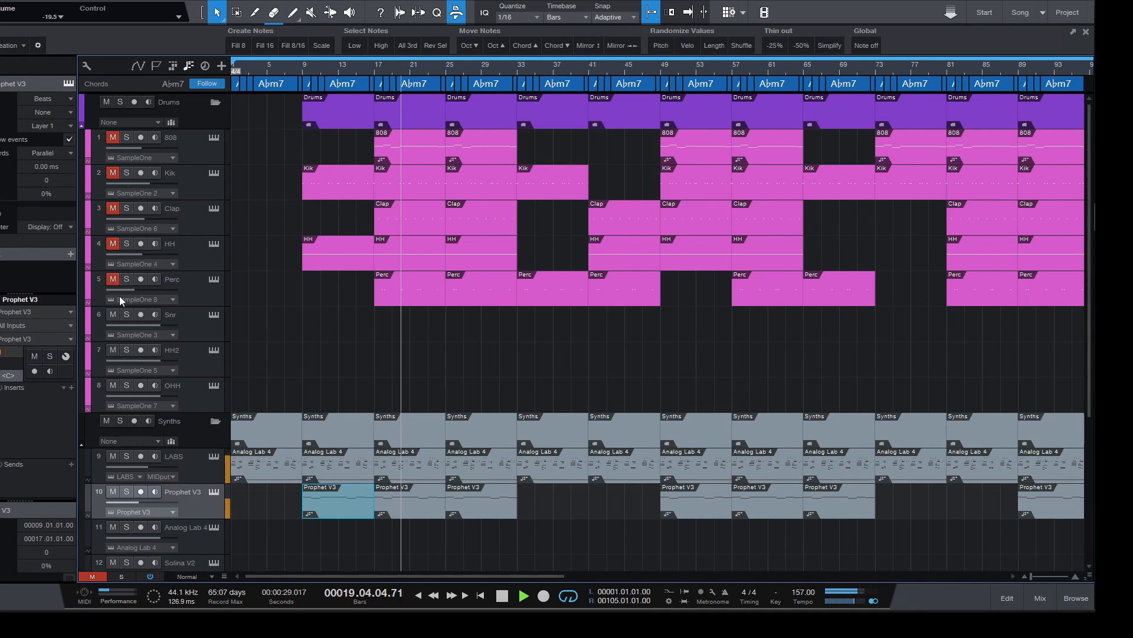
scroll(420, 386, "down", 3)
left_click(503, 595)
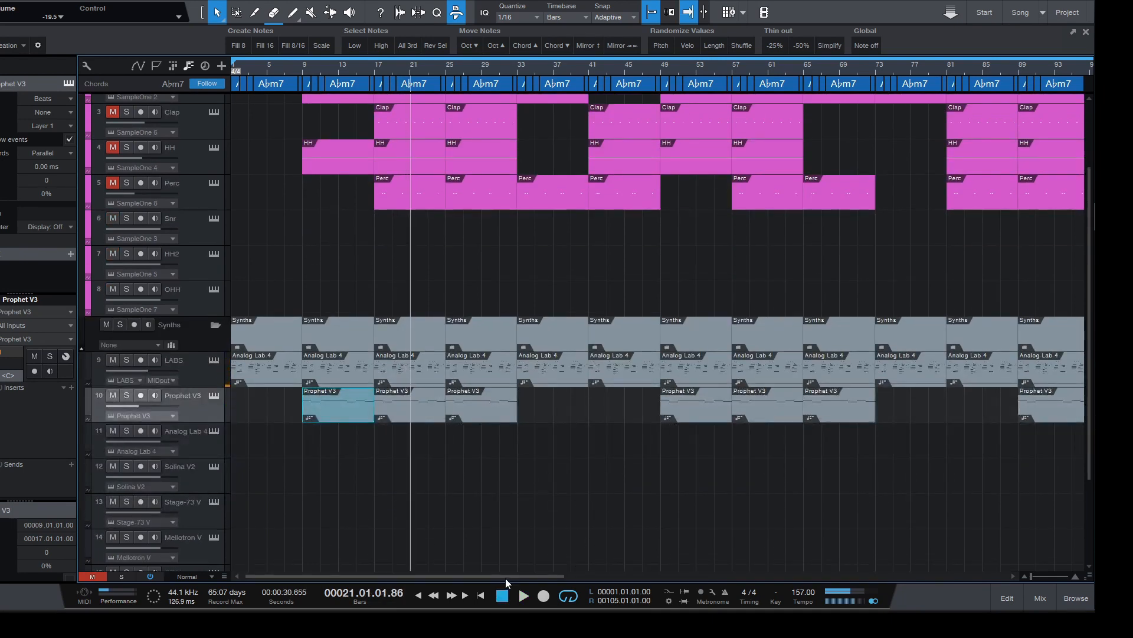
Step: Unmute all the drum tracks, mute the Synths folder and place the playhead at bar 9
scroll(537, 489, "up", 3)
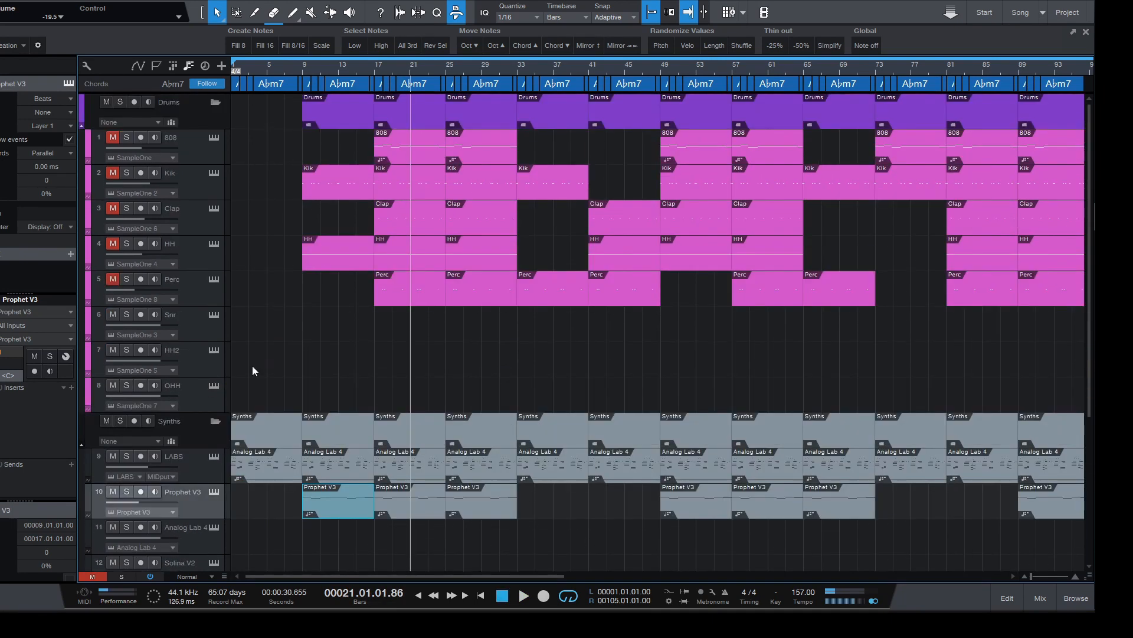
left_click(118, 142)
left_click(107, 421)
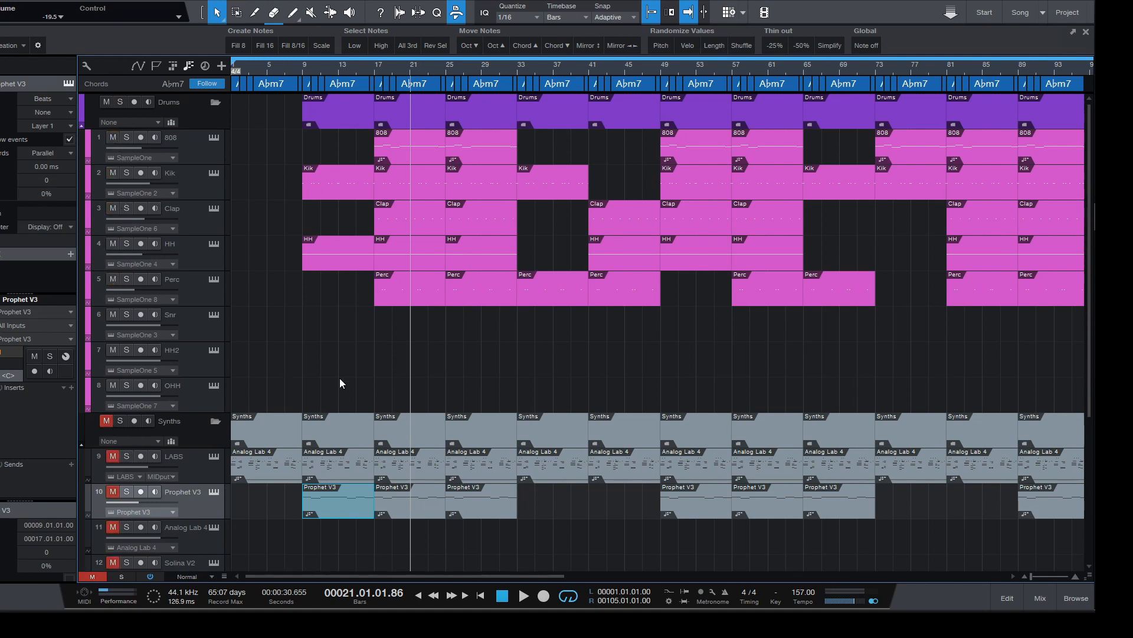
left_click(420, 372)
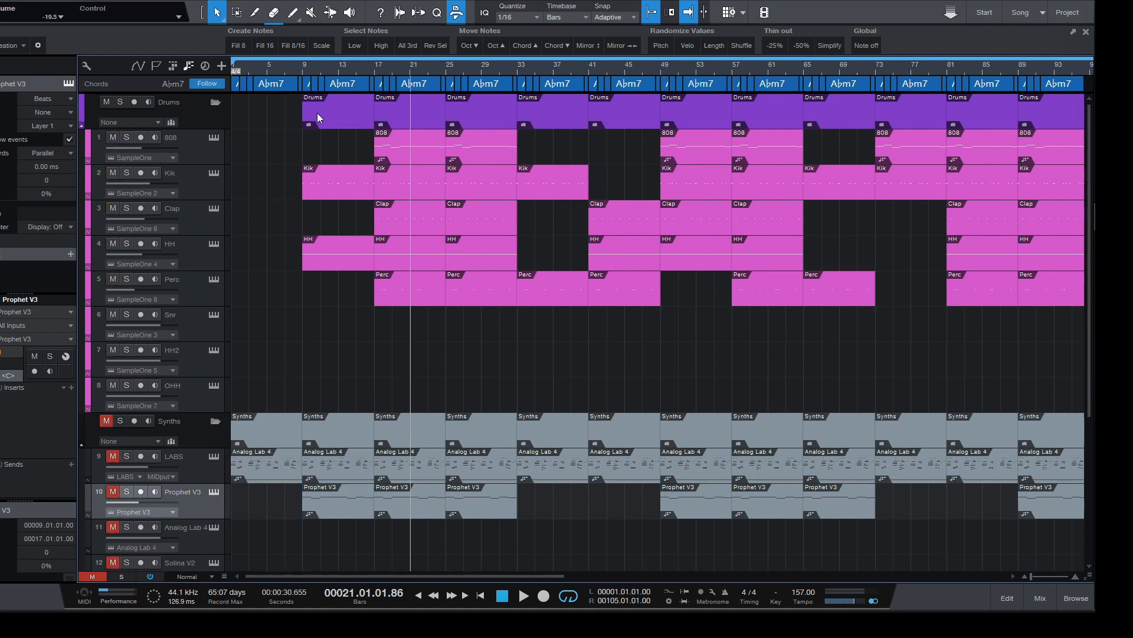
left_click(300, 71)
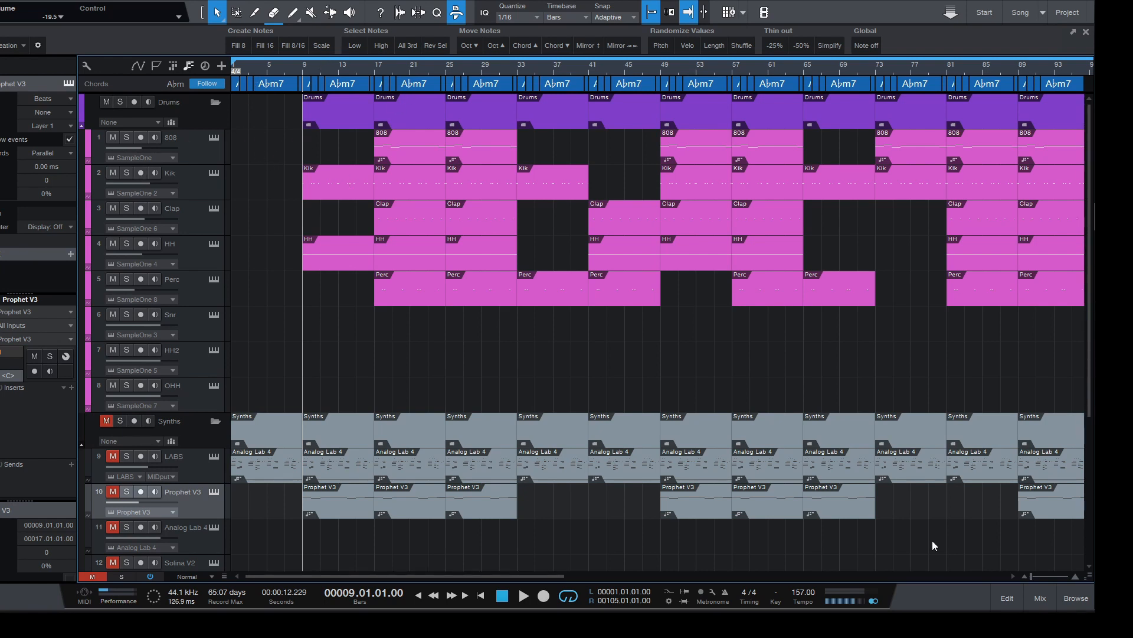
Step: Examine the note pattern of the Kik clip at bar 9 in the note editor
left_click(1008, 593)
scroll(323, 108, "down", 2)
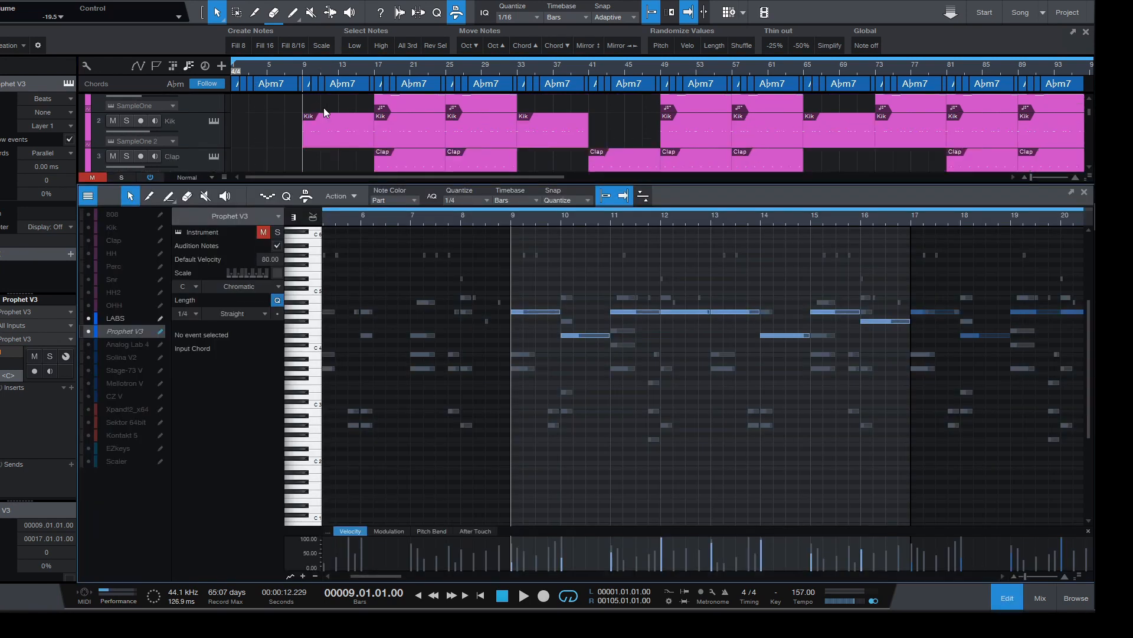
left_click(337, 130)
mouse_move(595, 220)
left_mouse_down()
mouse_move(595, 239)
mouse_move(599, 214)
left_mouse_up()
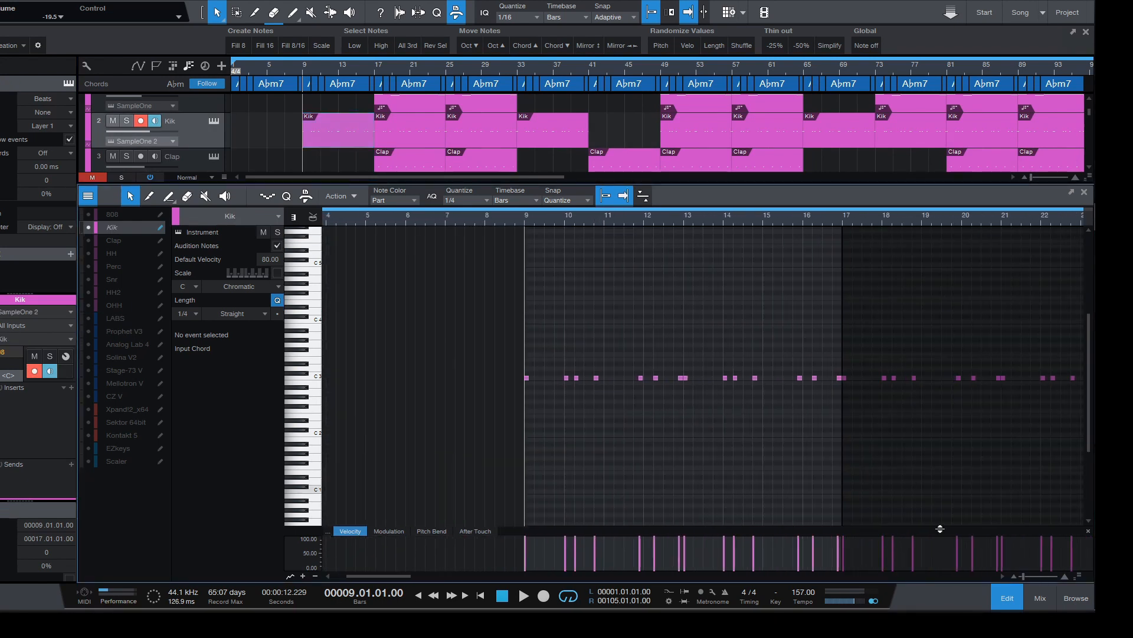
left_click(1011, 601)
Step: Examine the HH clip from bar 9 to bar 17 in the note editor, looking closely at its rolls
left_click(341, 205)
left_click(1008, 596)
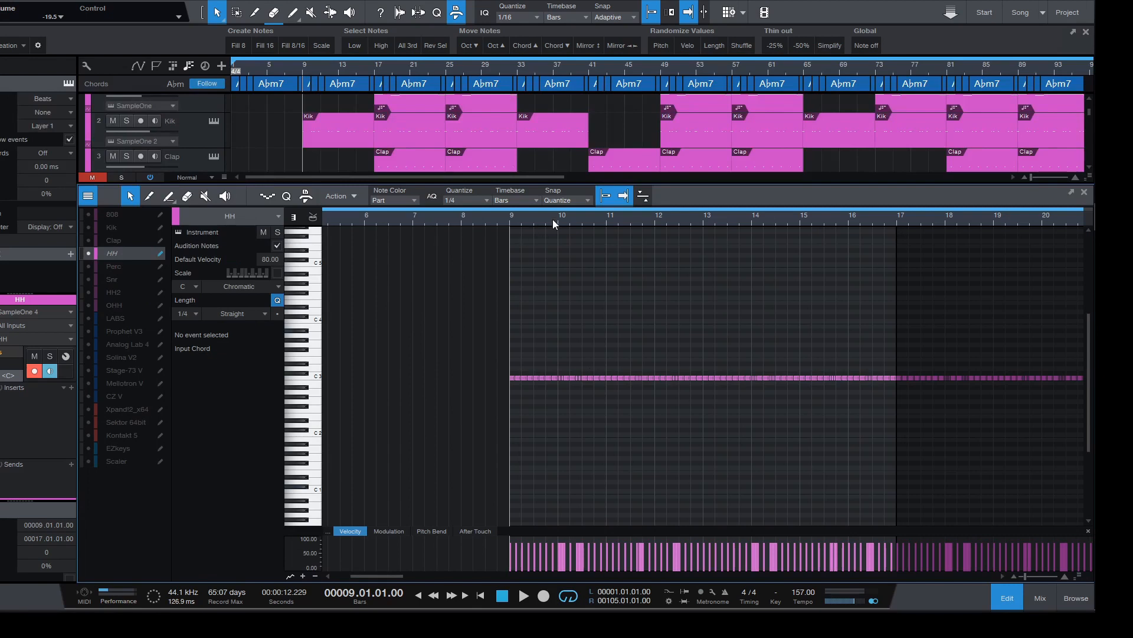
left_click_drag(553, 218, 560, 246)
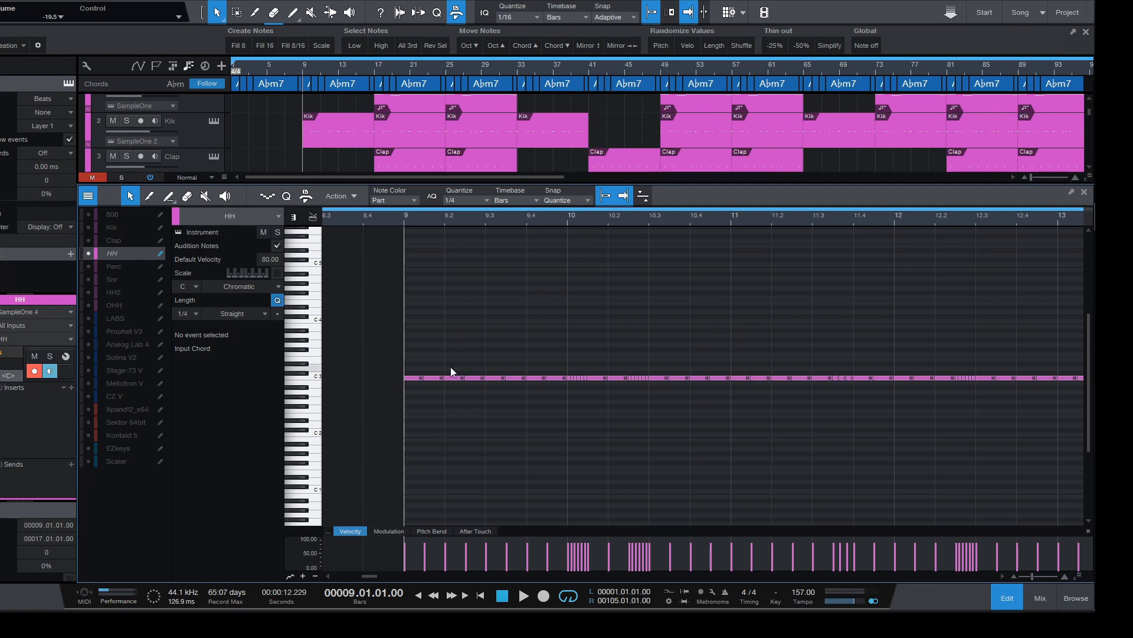
scroll(609, 218, "down", 2)
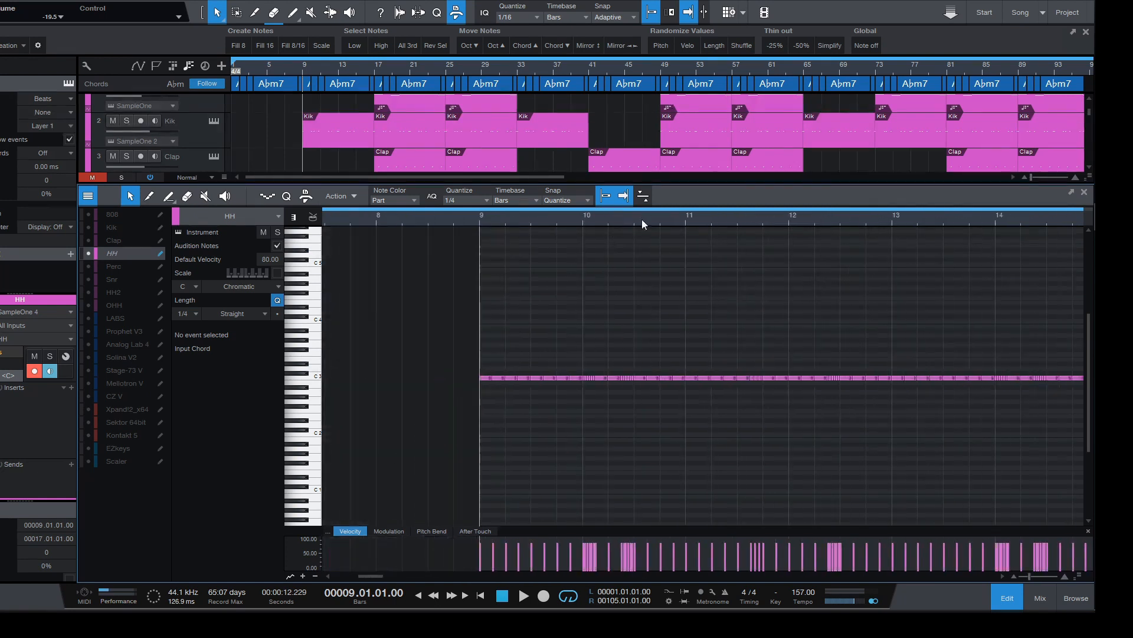
mouse_move(763, 223)
left_mouse_down()
mouse_move(774, 207)
mouse_move(779, 235)
left_mouse_up()
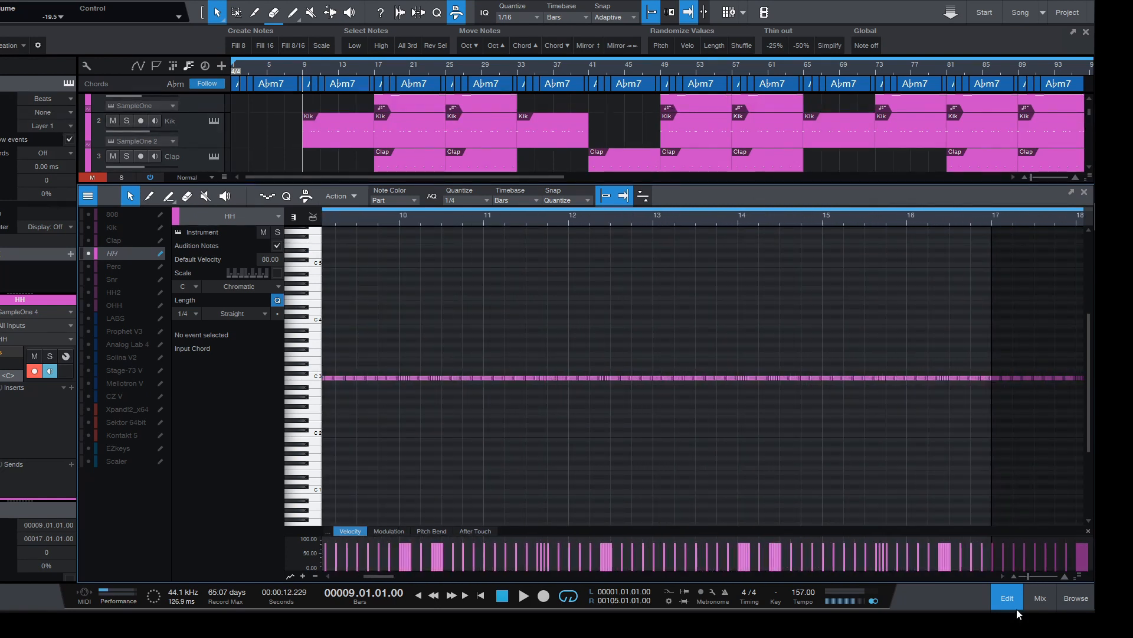
left_click(1017, 608)
Step: Review the notes of the Clap clip and the 808 clip at bar 17 in the note editor
scroll(434, 207, "up", 1)
left_click(434, 207)
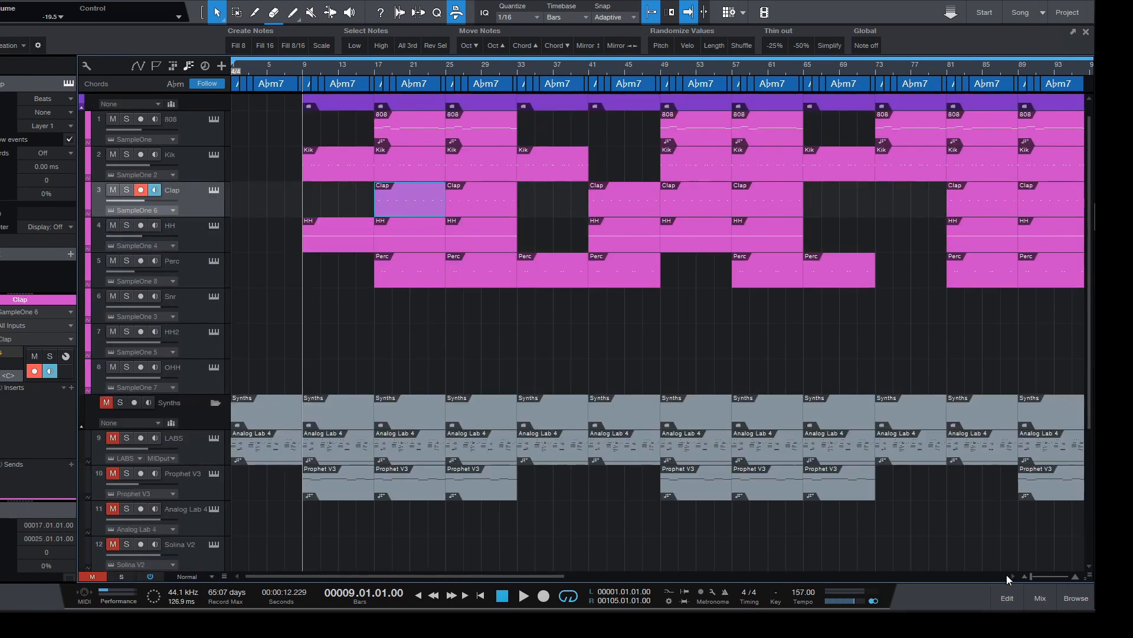
left_click(1009, 590)
left_click(1011, 589)
left_click(429, 142)
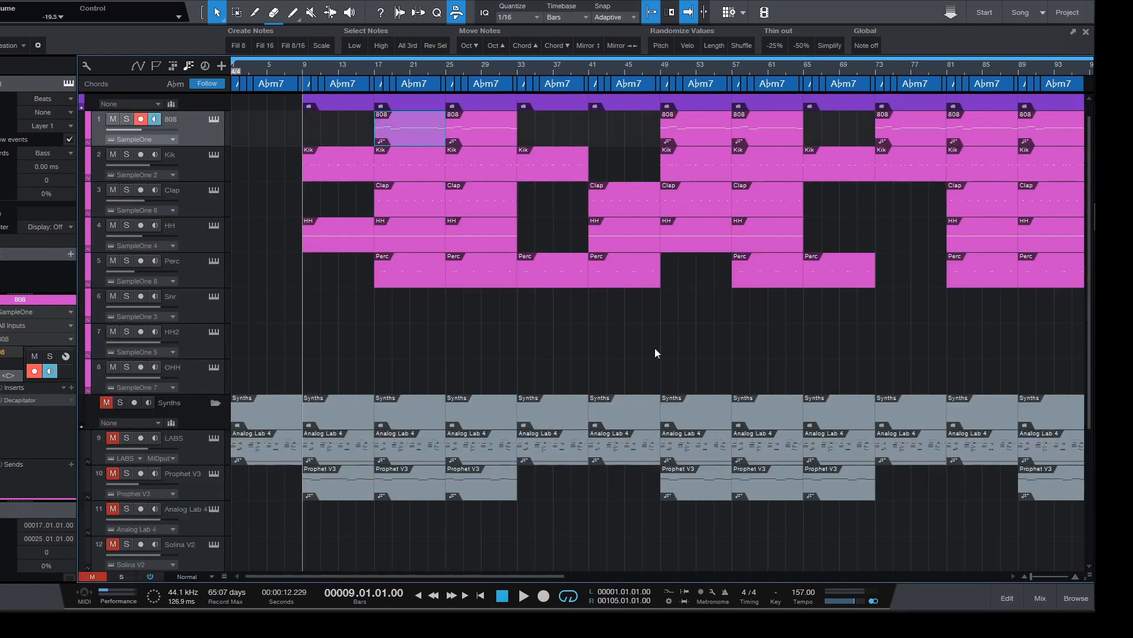
left_click(1007, 597)
left_click_drag(408, 217, 410, 284)
left_click(1009, 598)
Step: Play the drums alone from bar 9, skip ahead to bar 17, disarm the 808 track and stop playback
key("space")
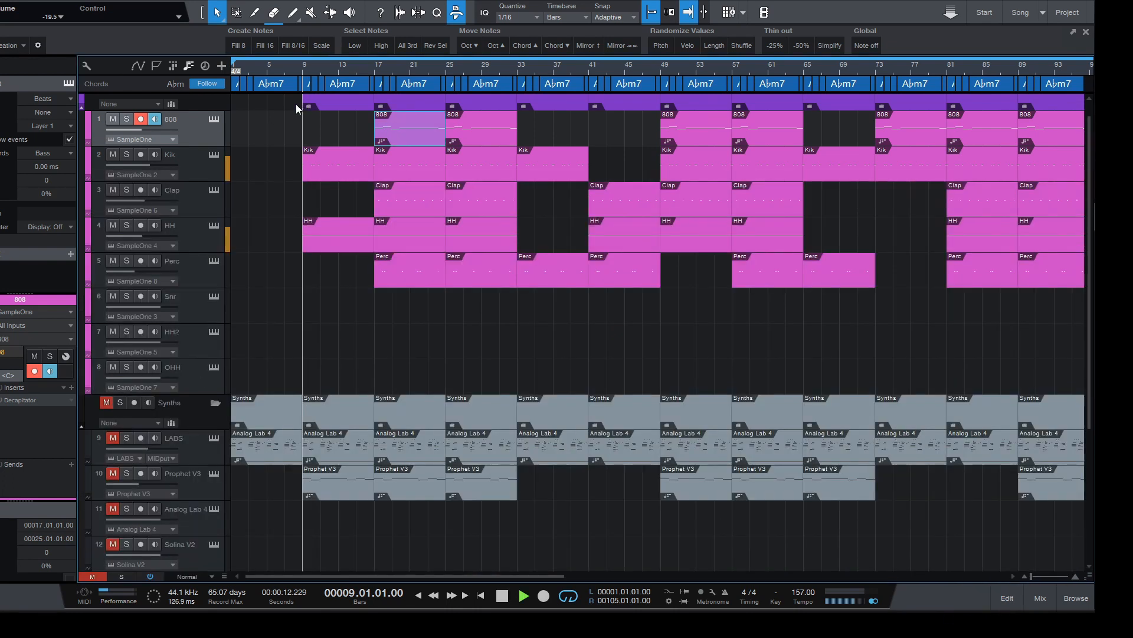
left_click(356, 72)
left_click(381, 74)
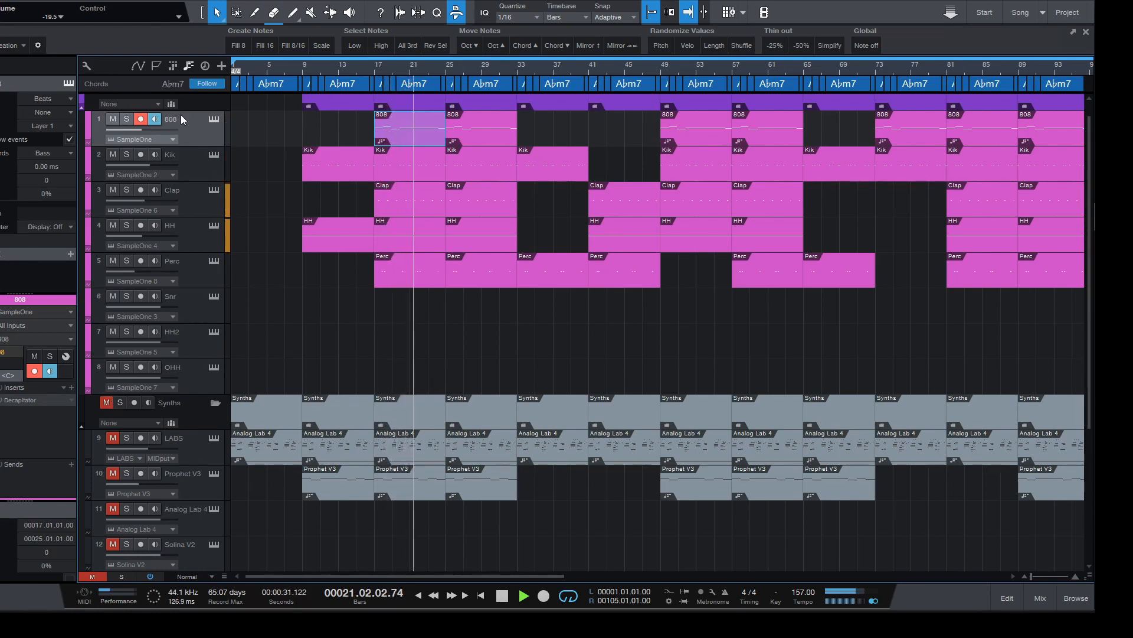
left_click(141, 119)
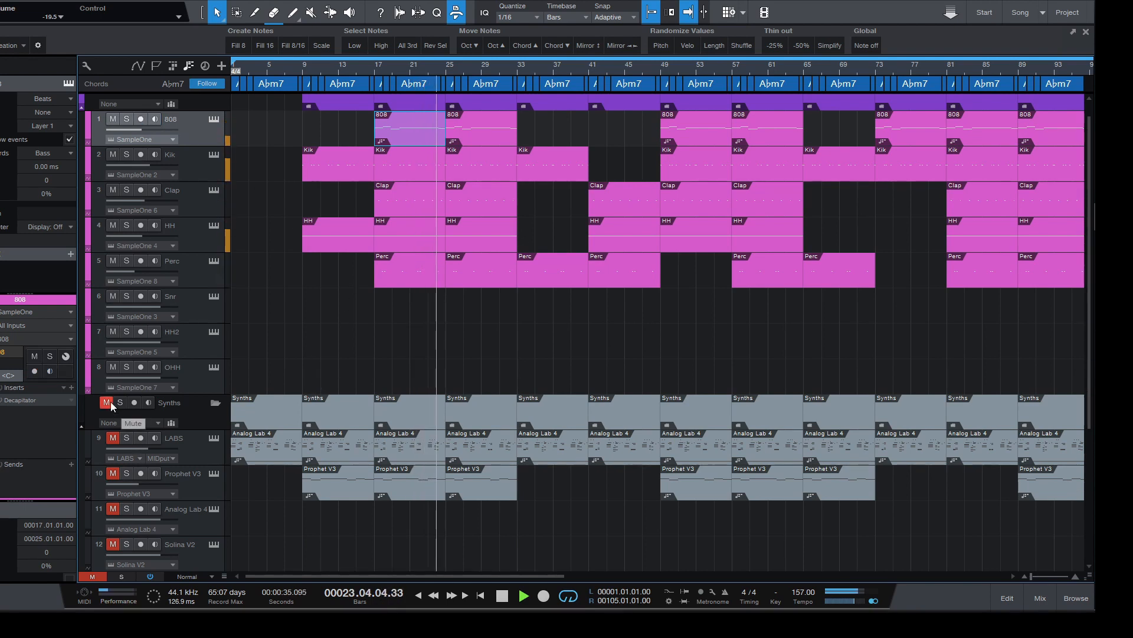
key("space")
Step: Copy the two LABS Analog Lab 4 clips at bars 33 and 41 to the Stage-73 V track
scroll(462, 70, "up", 1)
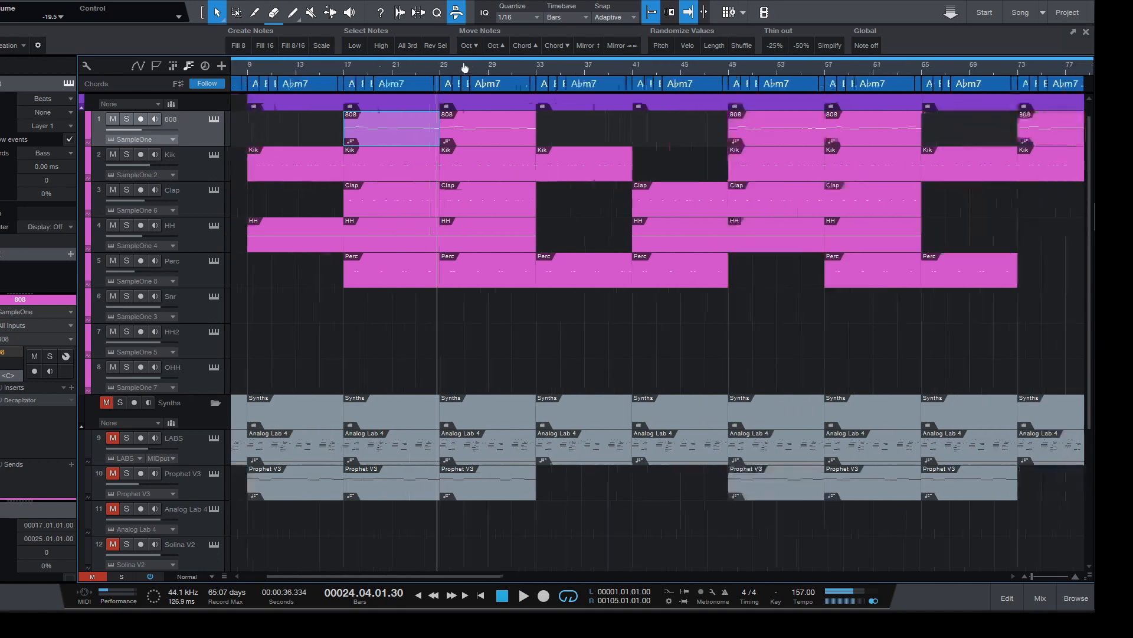
scroll(462, 70, "down", 4)
scroll(334, 54, "up", 2)
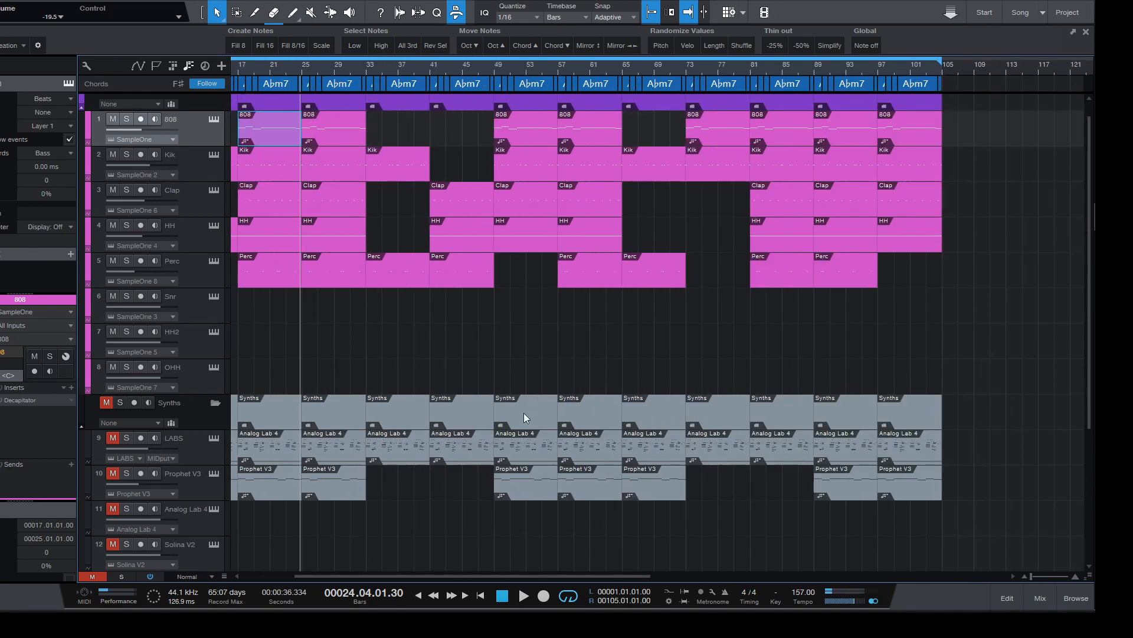
left_click_drag(475, 572, 417, 572)
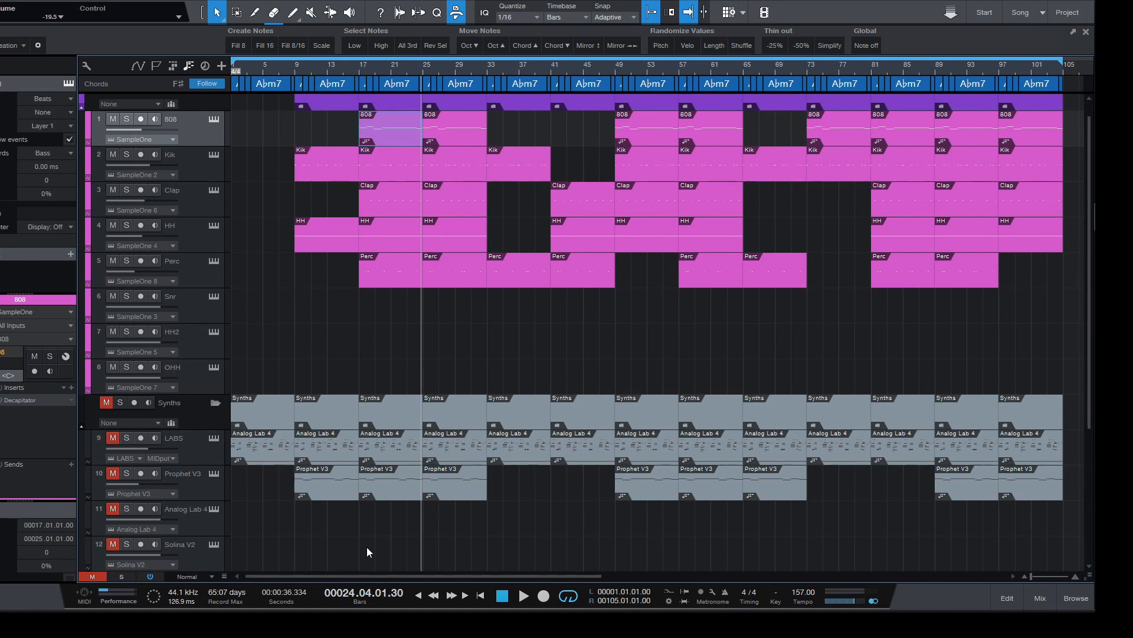
scroll(529, 357, "down", 4)
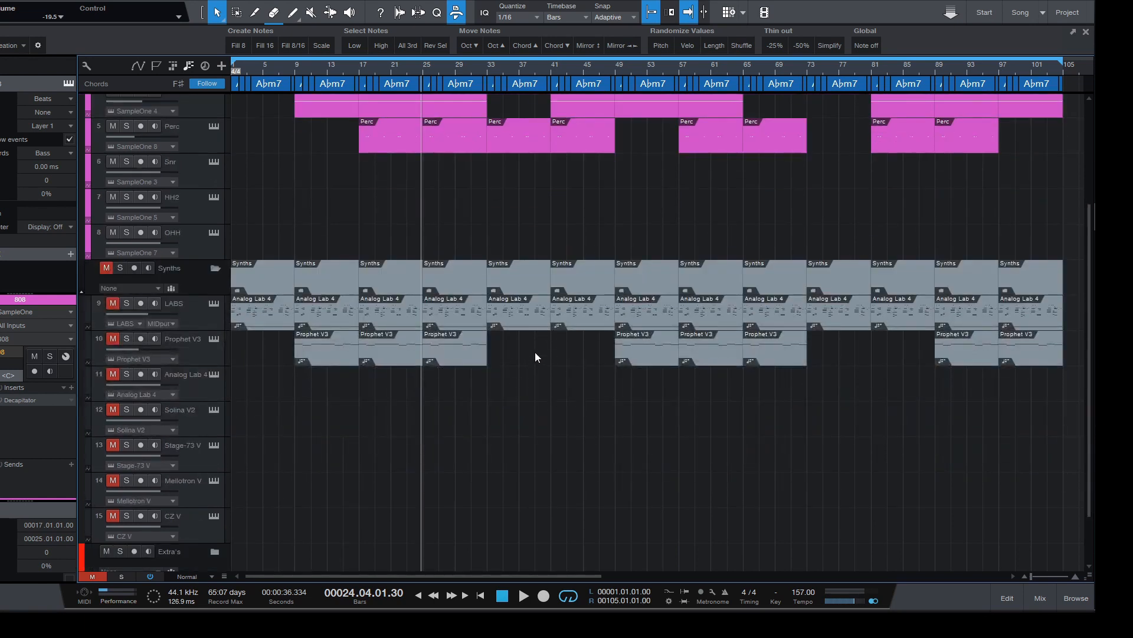
left_click_drag(533, 399, 515, 316)
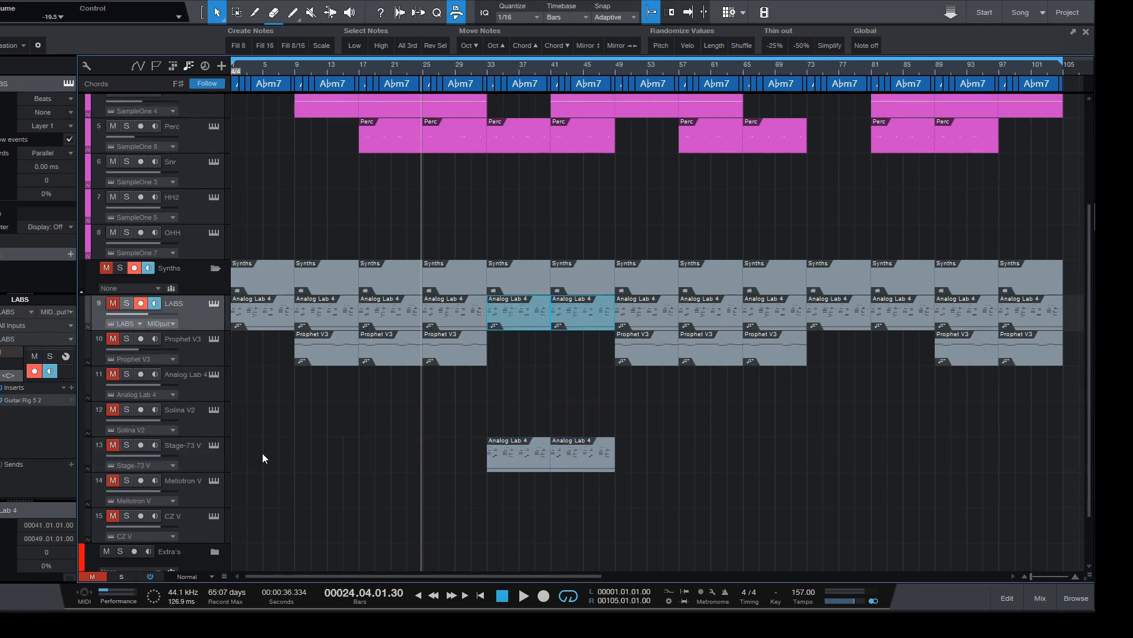
Step: Move the Stage-73 V track directly below Prophet V3, with the Synths folder and its LABS, Prophet V3 and Stage-73 V tracks unmuted
left_click(128, 447)
left_click(38, 154)
left_click(50, 176)
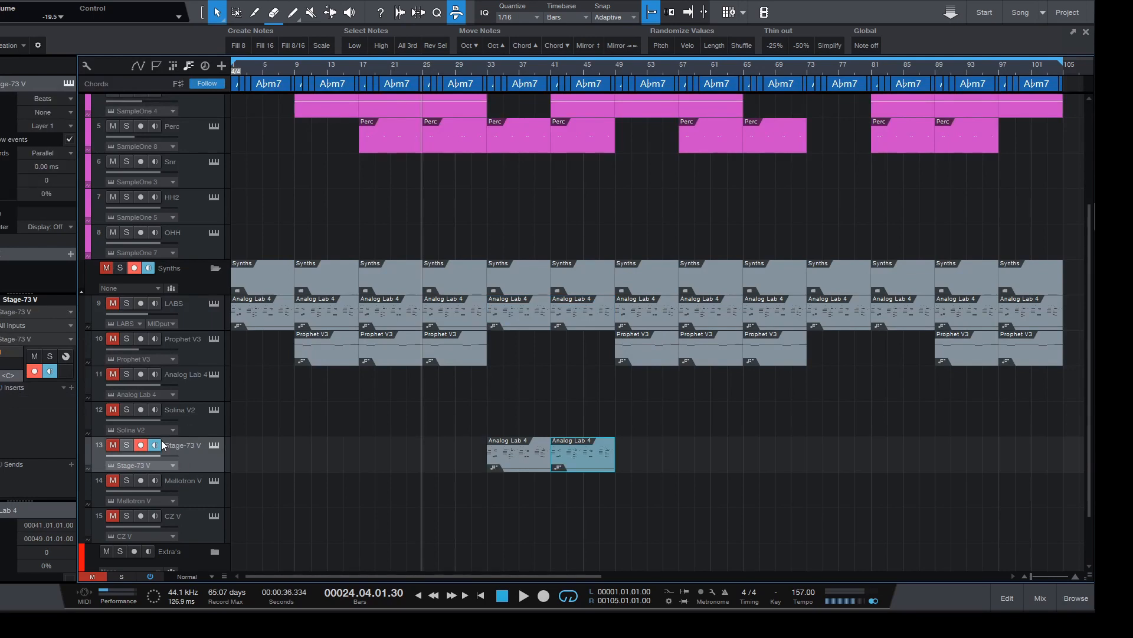
left_click_drag(182, 452, 196, 365)
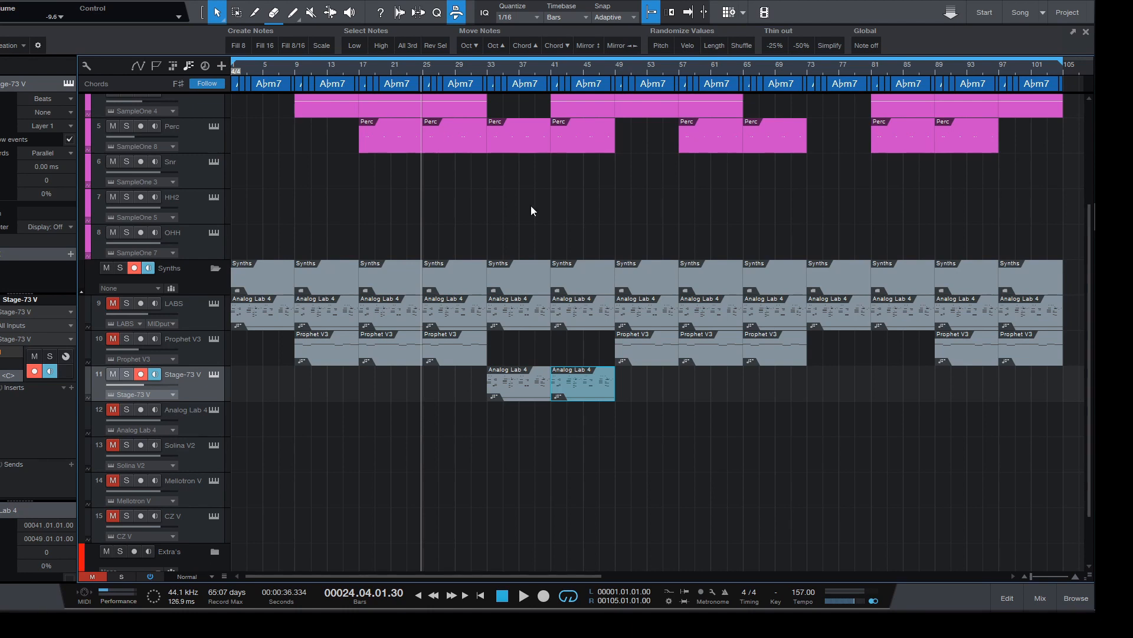
Step: Play the arrangement from just before bar 33 and disarm the Stage-73 V track during playback
left_click(477, 65)
key("space")
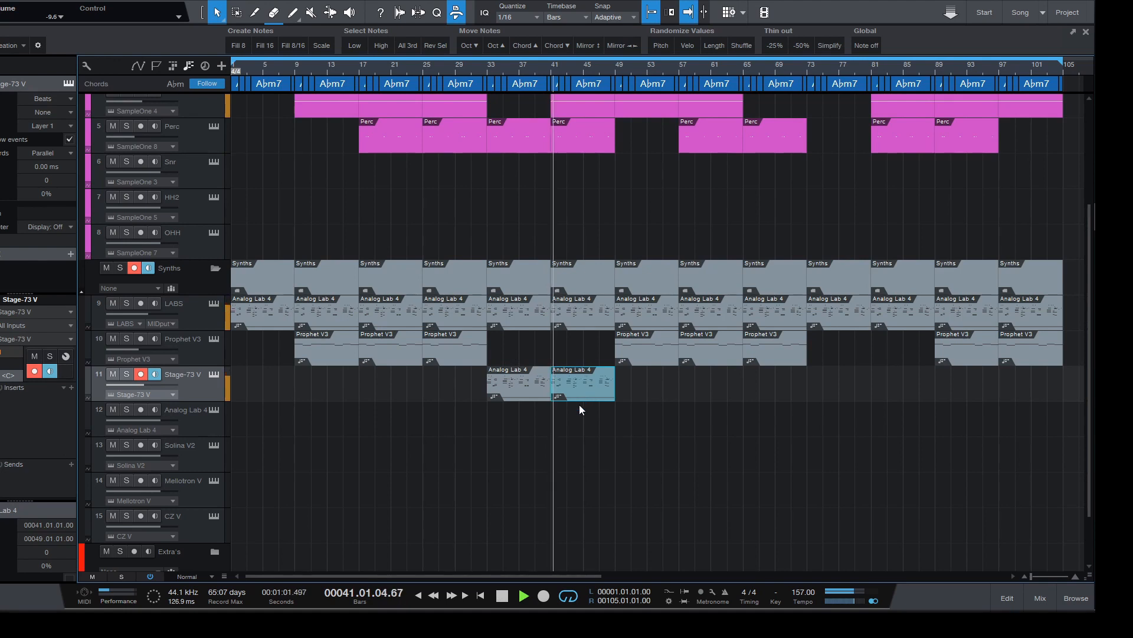
left_click(143, 375)
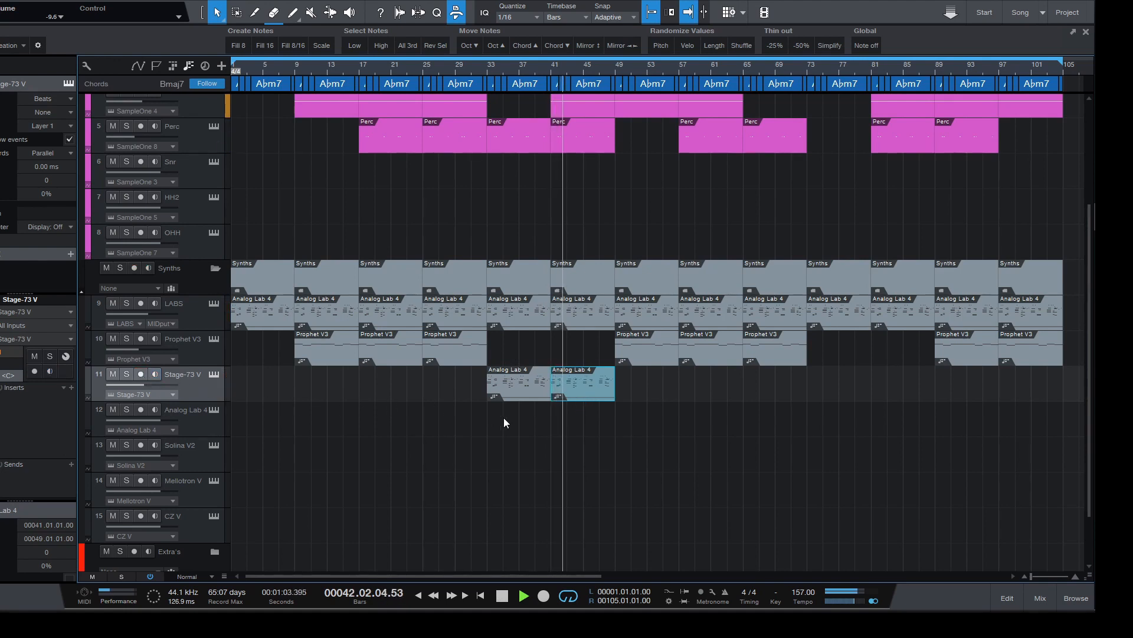
Step: Load the Chorus Me preset in the Stage-73 V instrument and close its window
left_click(213, 374)
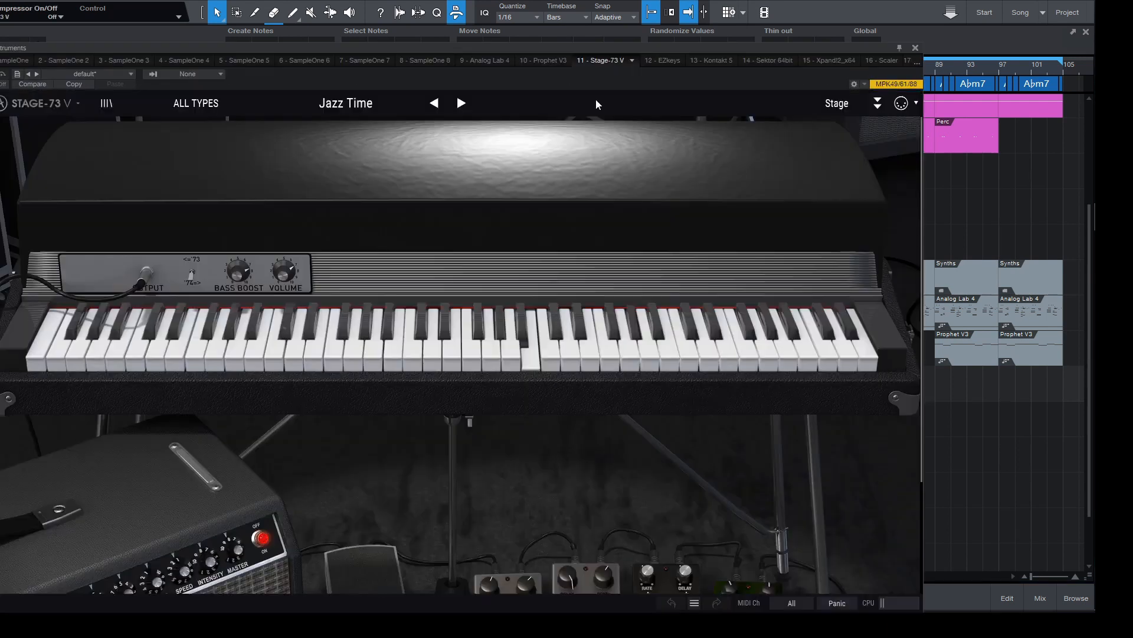
left_click(472, 105)
left_click(476, 107)
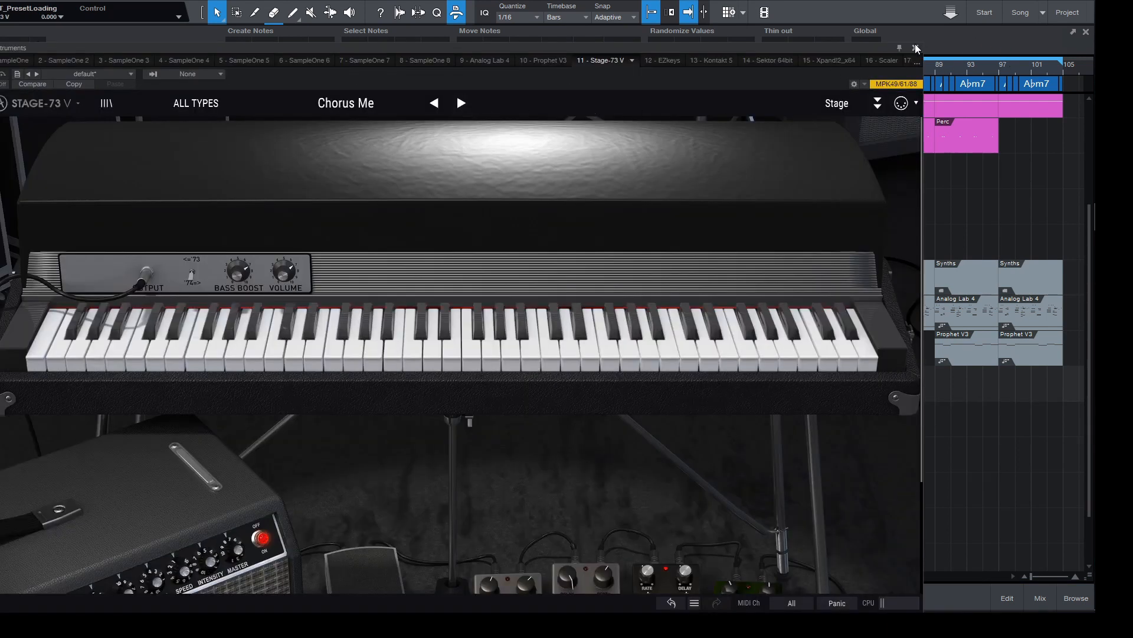
left_click(915, 47)
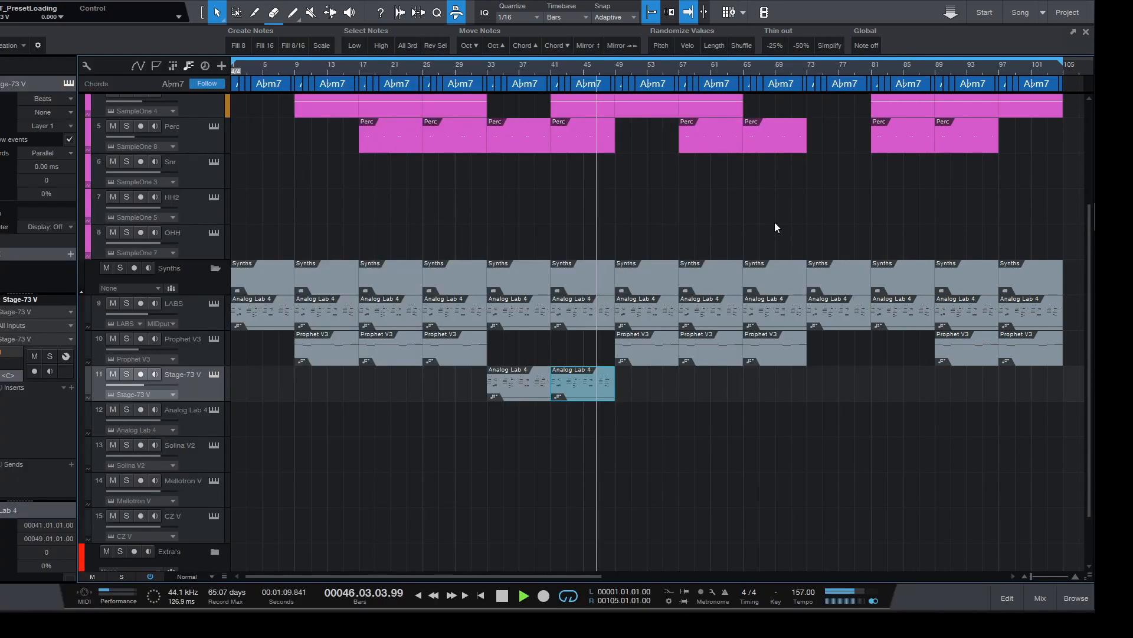
Step: Mute the LABS track briefly during playback, unmute it again and stop playback
left_click(119, 306)
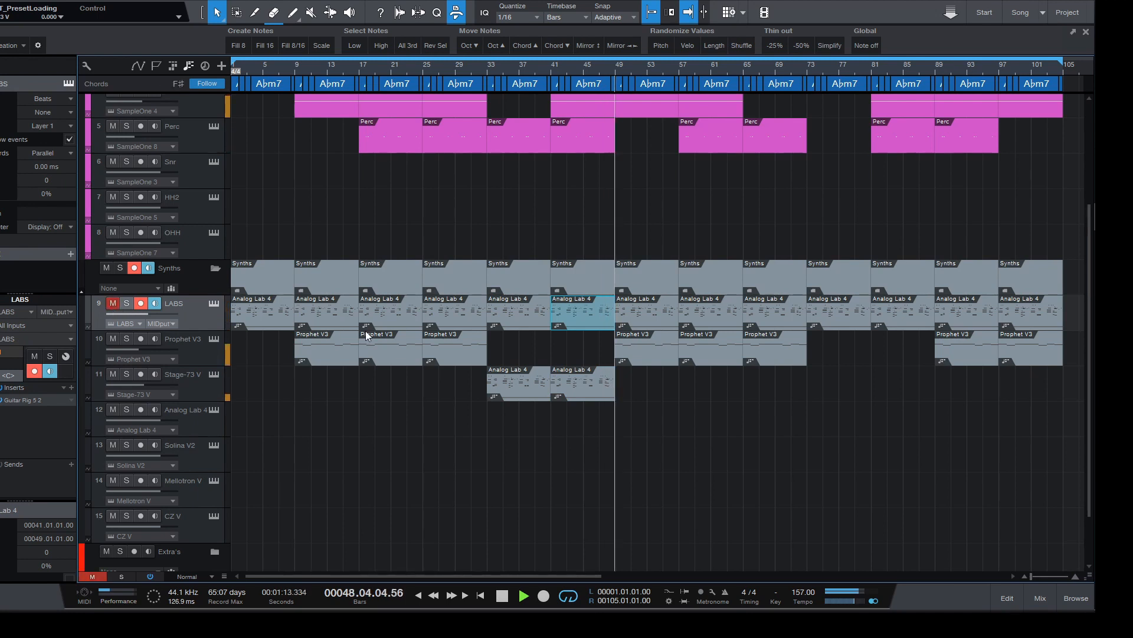
left_click(113, 303)
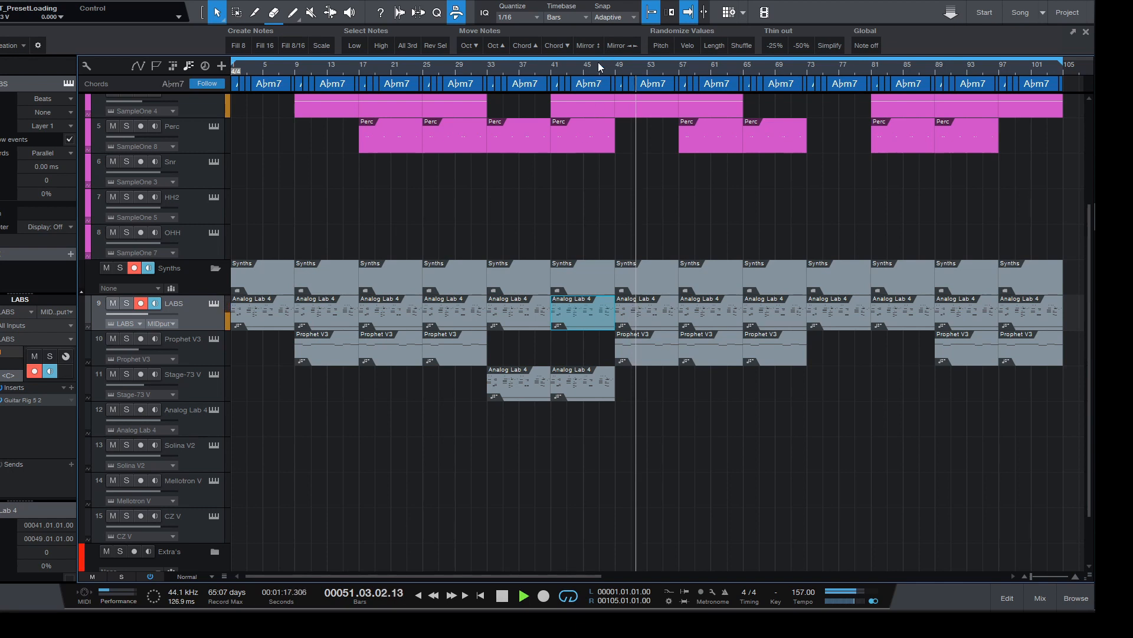
key("space")
Step: Delete the two Analog Lab 4 clips at bars 33 and 41 from the Stage-73 V track
left_click_drag(670, 421, 474, 385)
key("Delete")
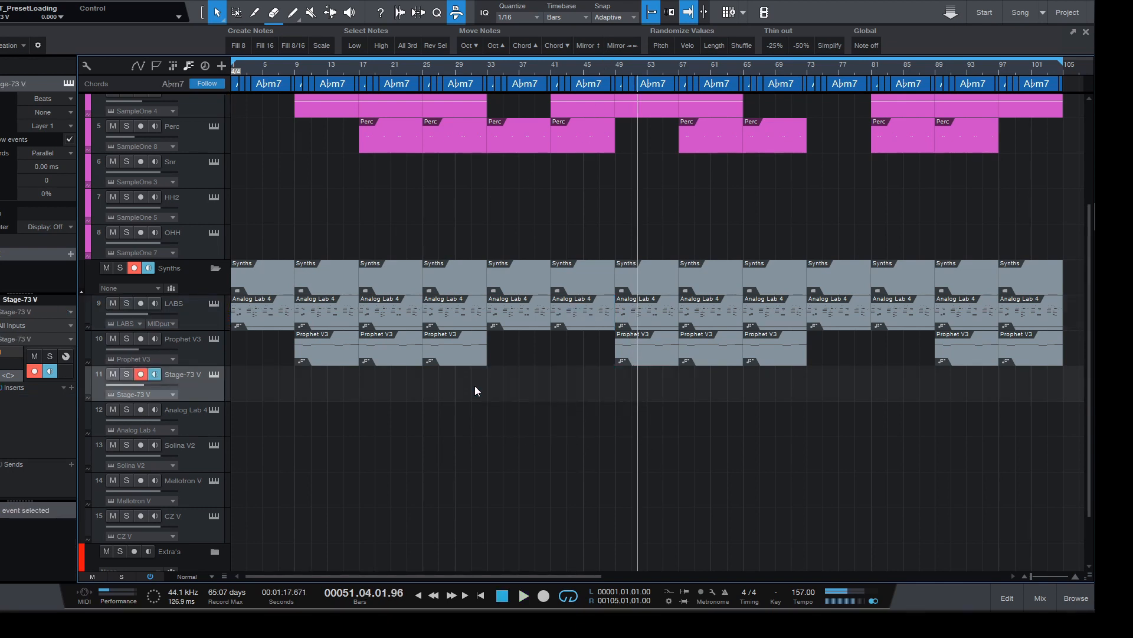
scroll(670, 352, "up", 4)
scroll(670, 352, "up", 1)
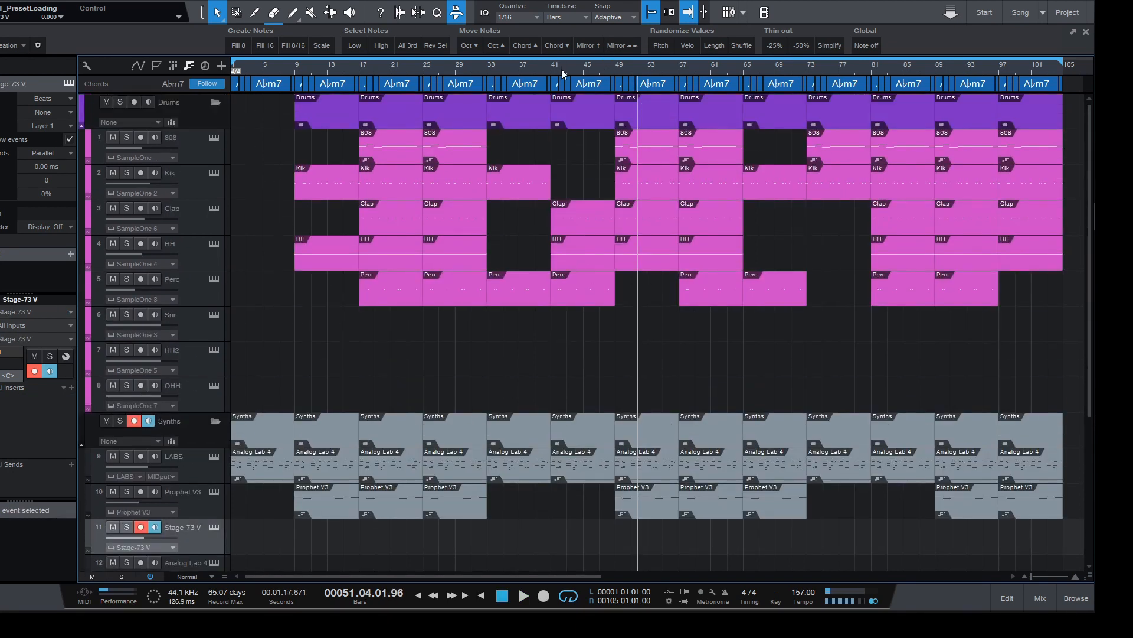
scroll(562, 71, "up", 2)
scroll(564, 73, "down", 4)
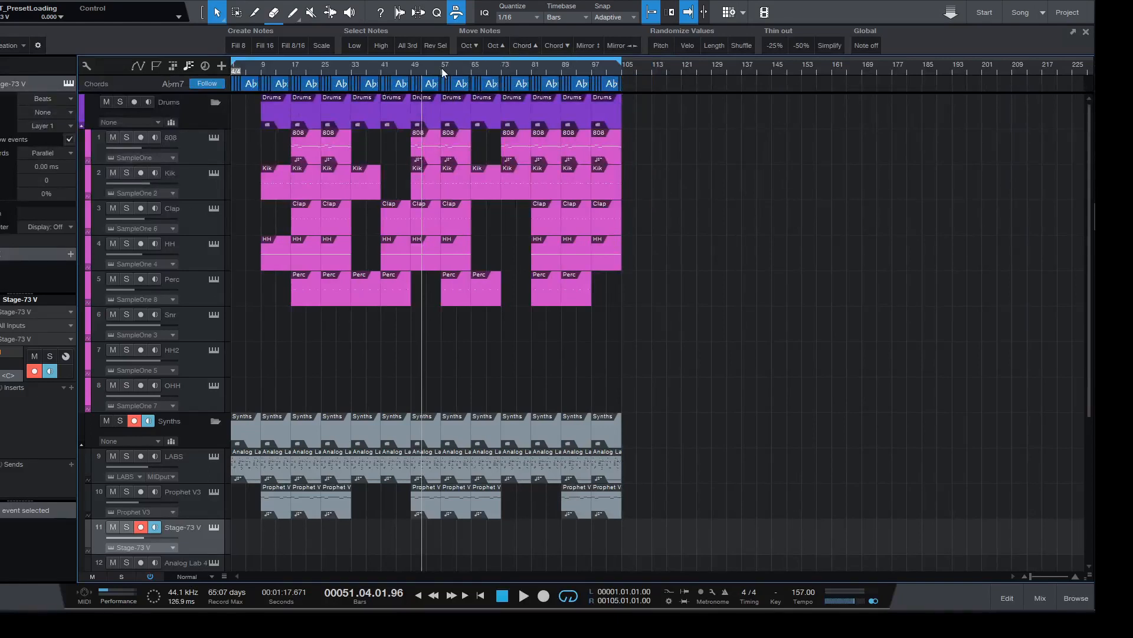
Step: Disarm recording and monitoring on the Synths folder track
scroll(438, 72, "up", 2)
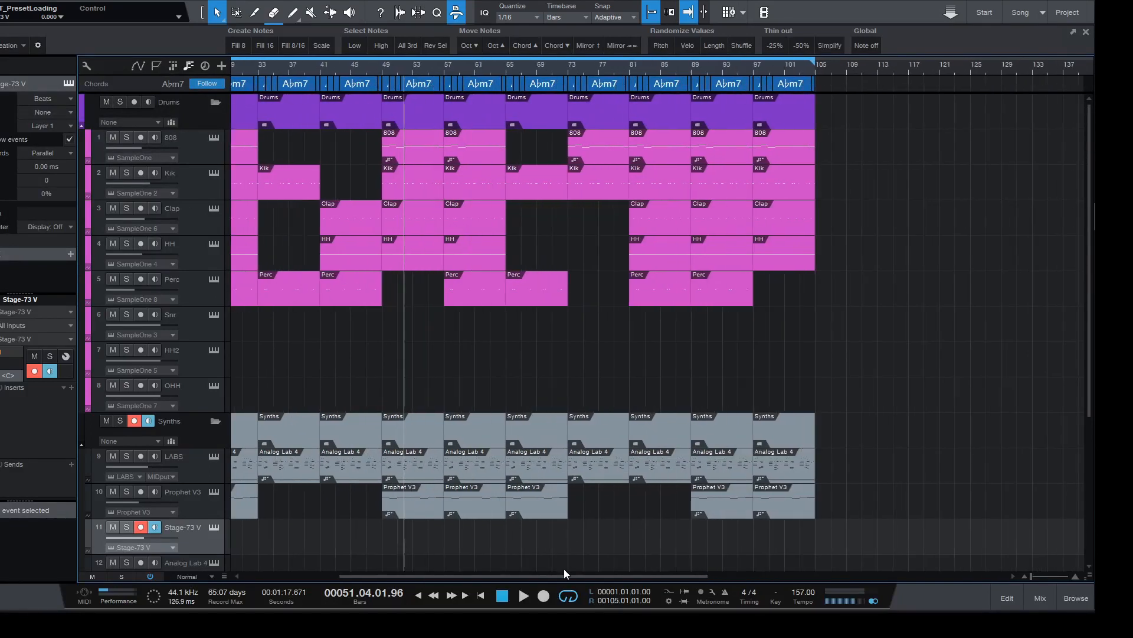
left_click_drag(564, 572, 463, 572)
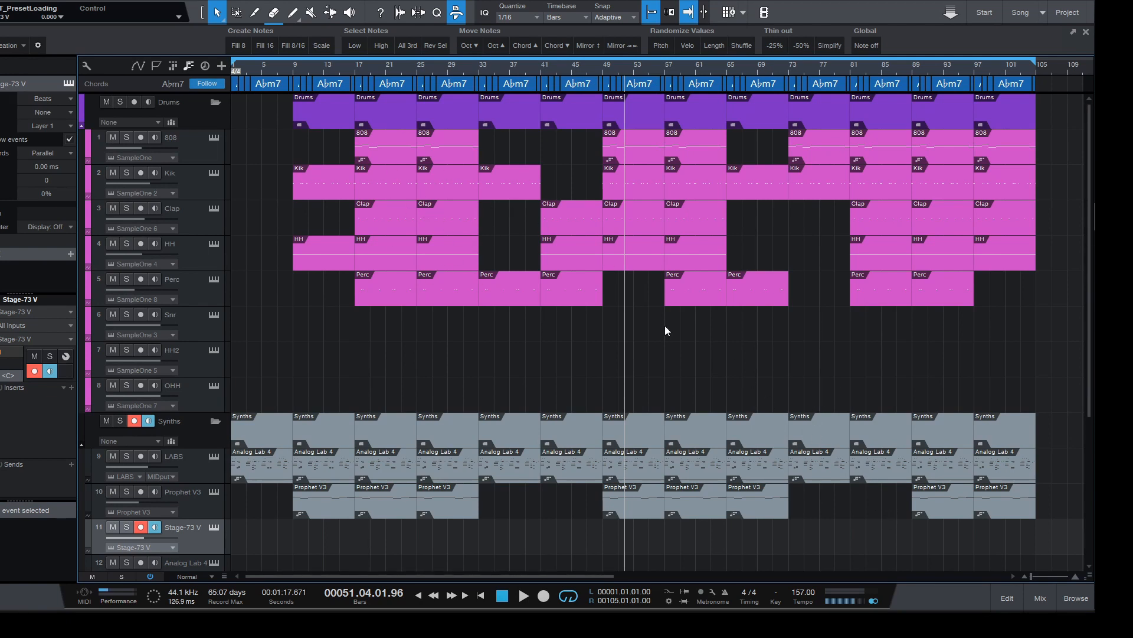
left_click(135, 419)
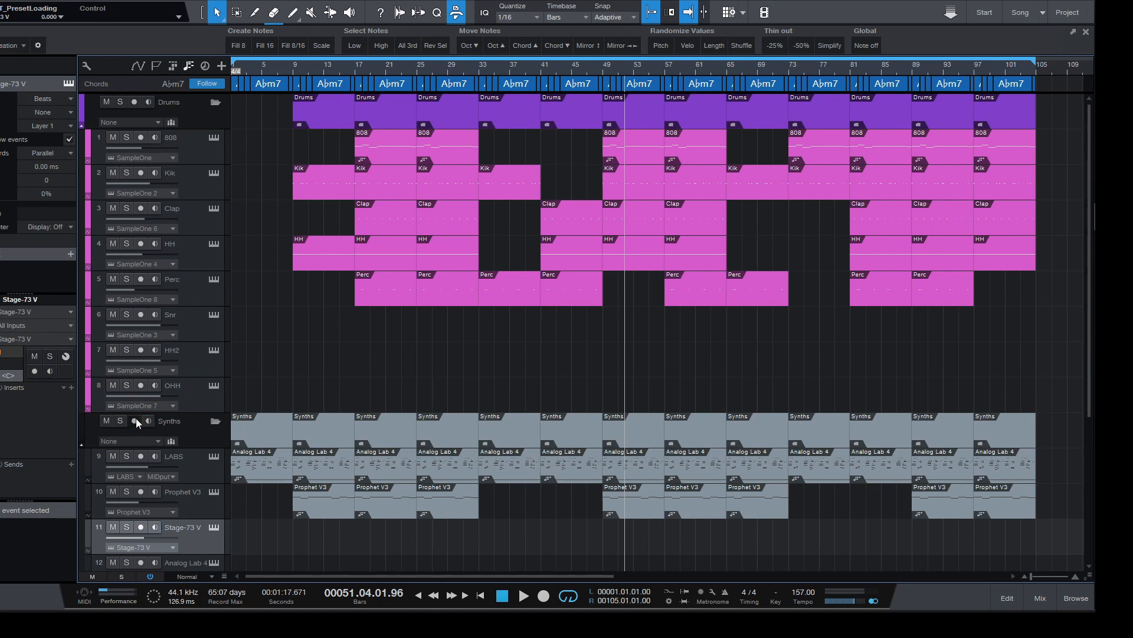
Step: Solo the Perc, Clap and HH tracks and play the arrangement from bar 17
left_click(411, 296)
left_click(126, 279)
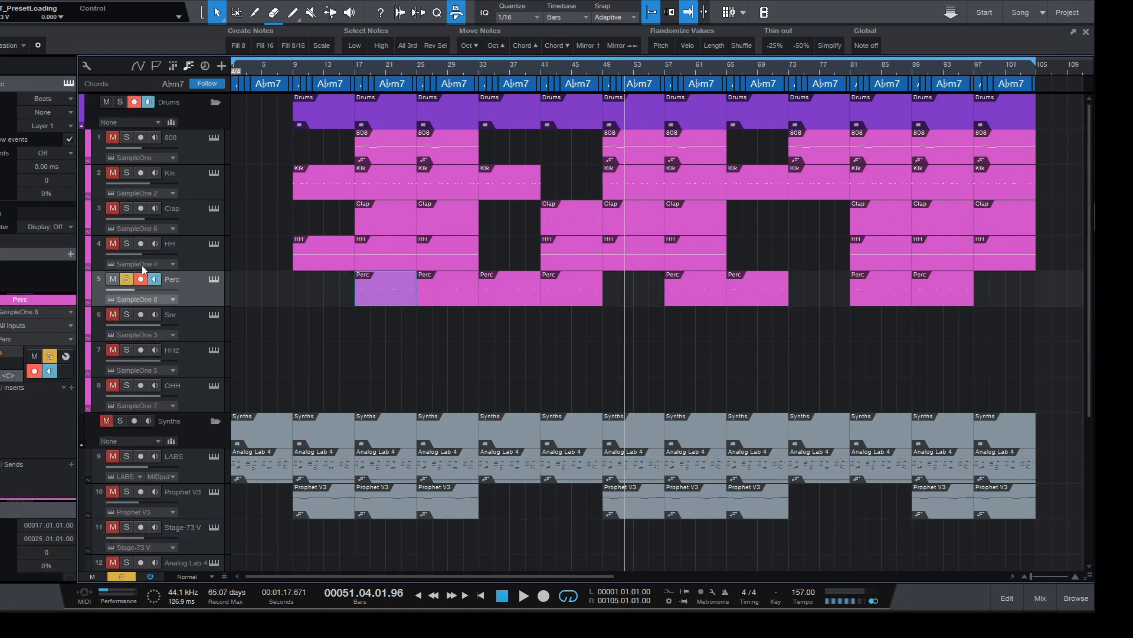
left_click(360, 72)
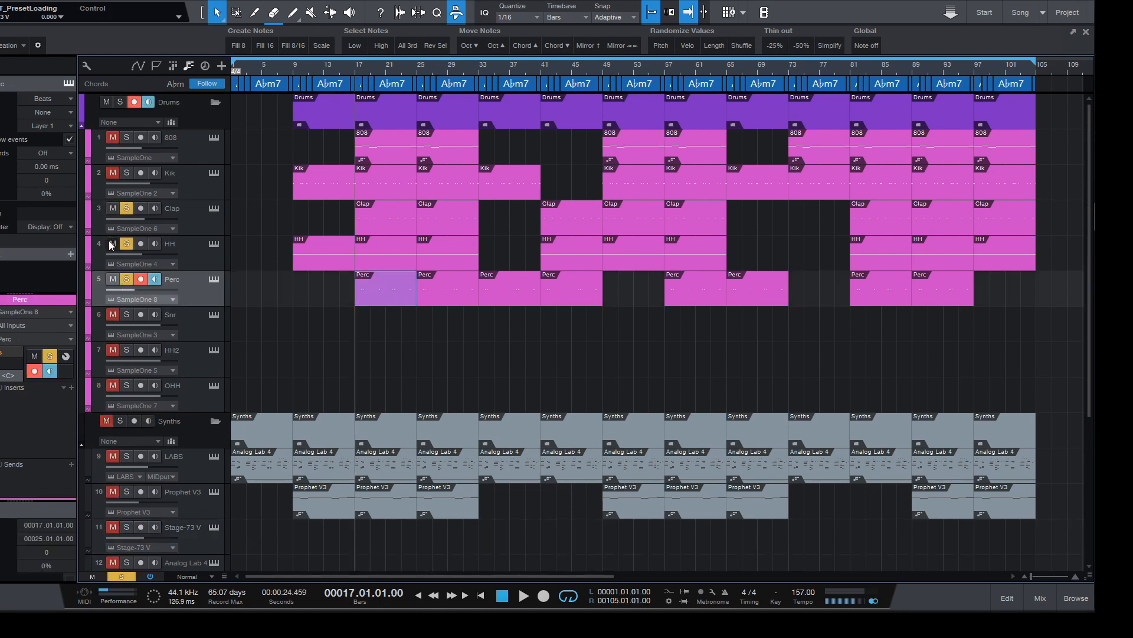
key("space")
Step: Examine the Perc track's notes in the note editor during playback, and finish by stopping playback and clearing all solos
left_click(1006, 597)
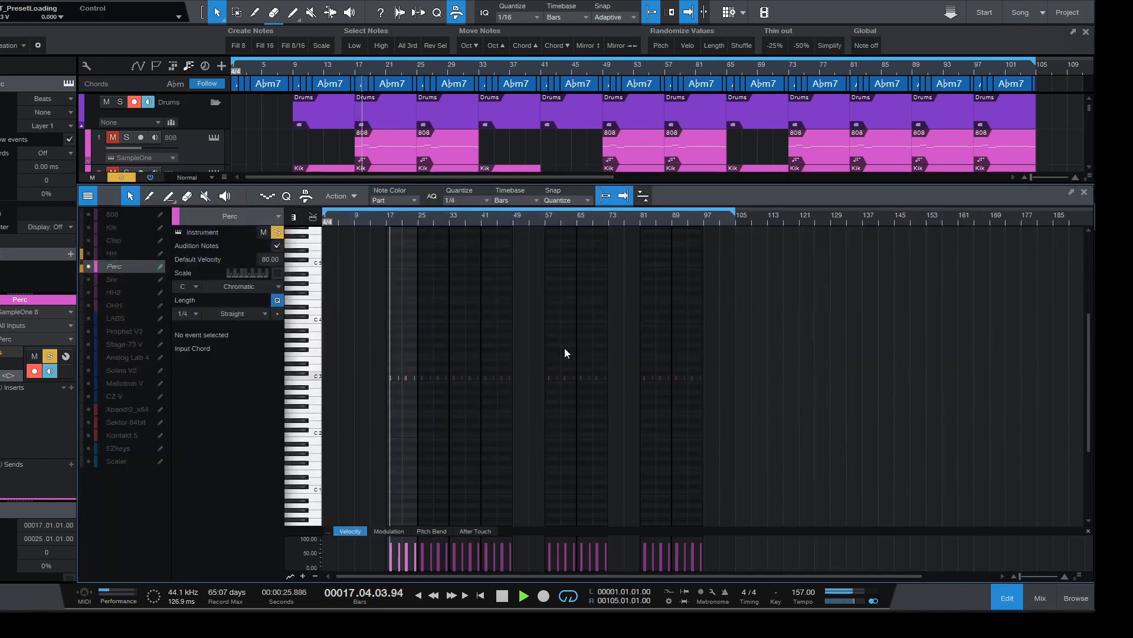
mouse_move(430, 220)
left_mouse_down()
mouse_move(434, 243)
mouse_move(437, 233)
left_mouse_up()
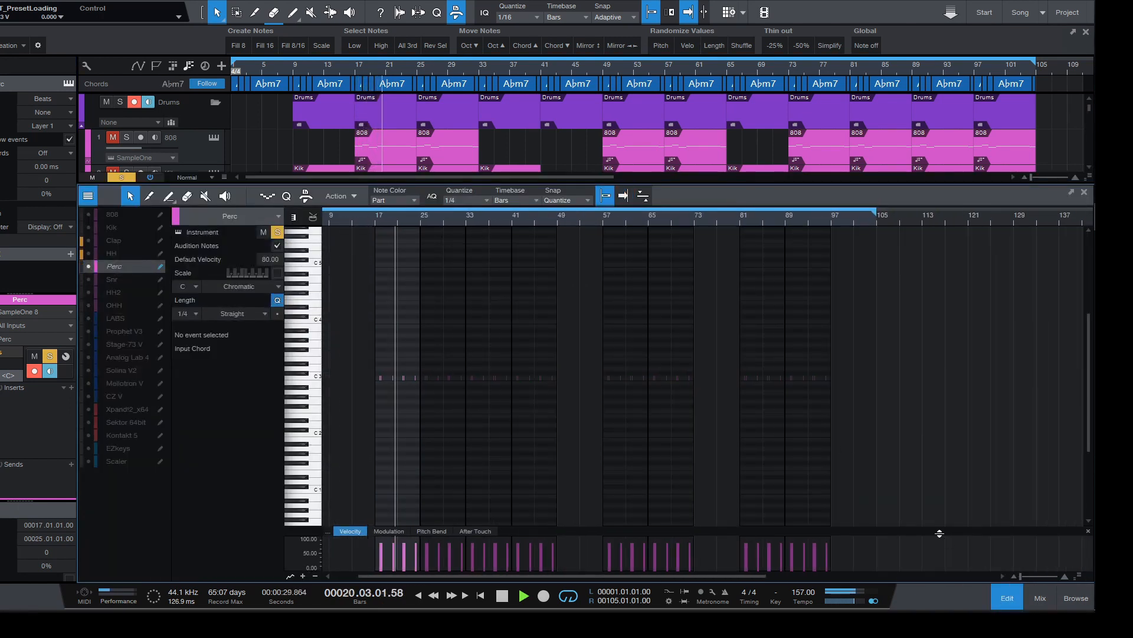
left_click(1015, 589)
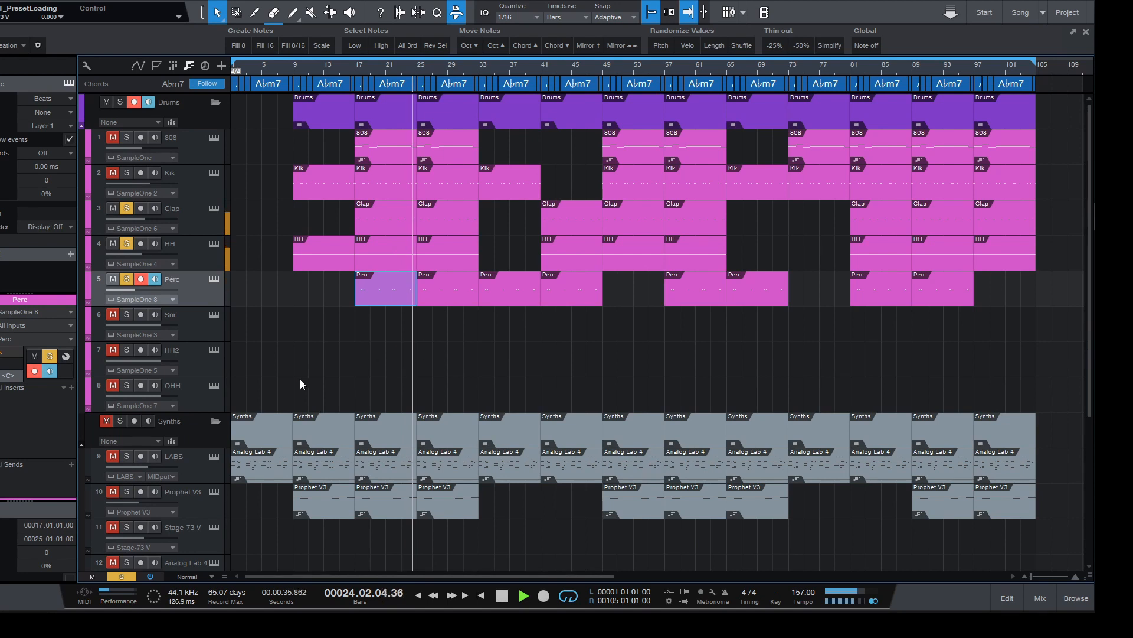
key("space")
left_click(131, 577)
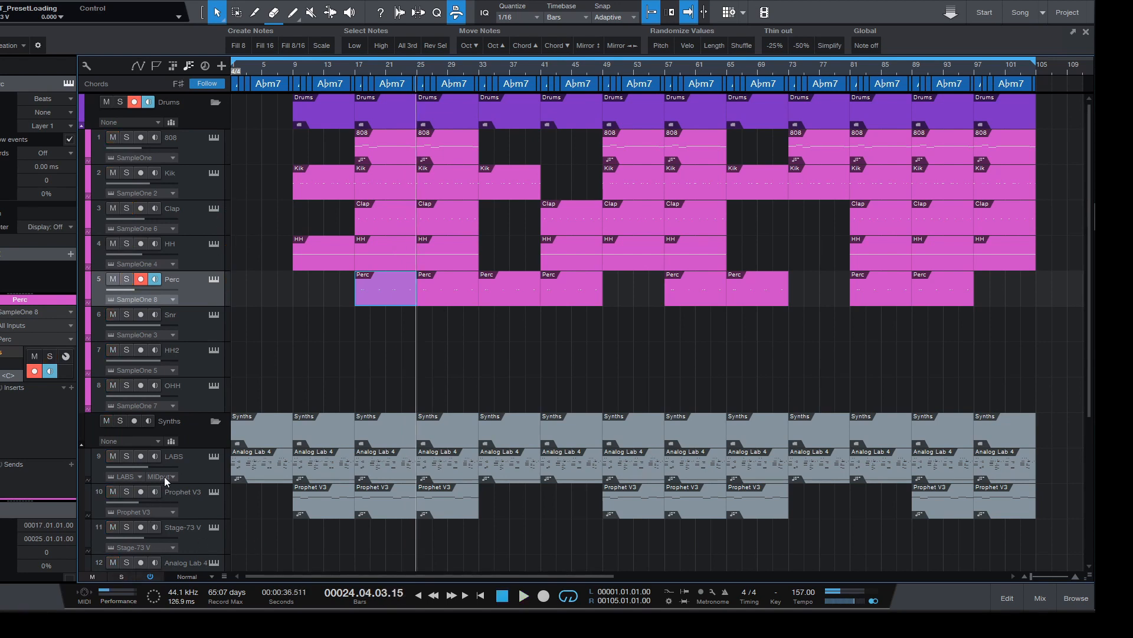
Step: Inspect the Guitar Rig 5 insert on the LABS track with its Prince in the Rain preset and close its window
scroll(217, 450, "down", 1)
left_click(178, 458)
left_click(277, 495)
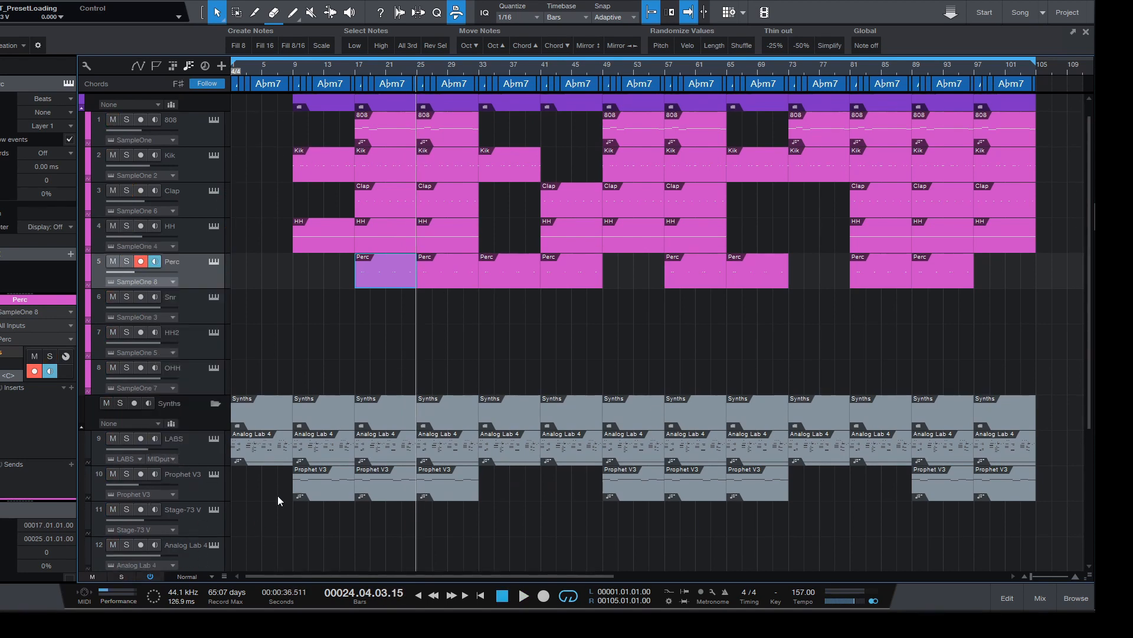
left_click(203, 460)
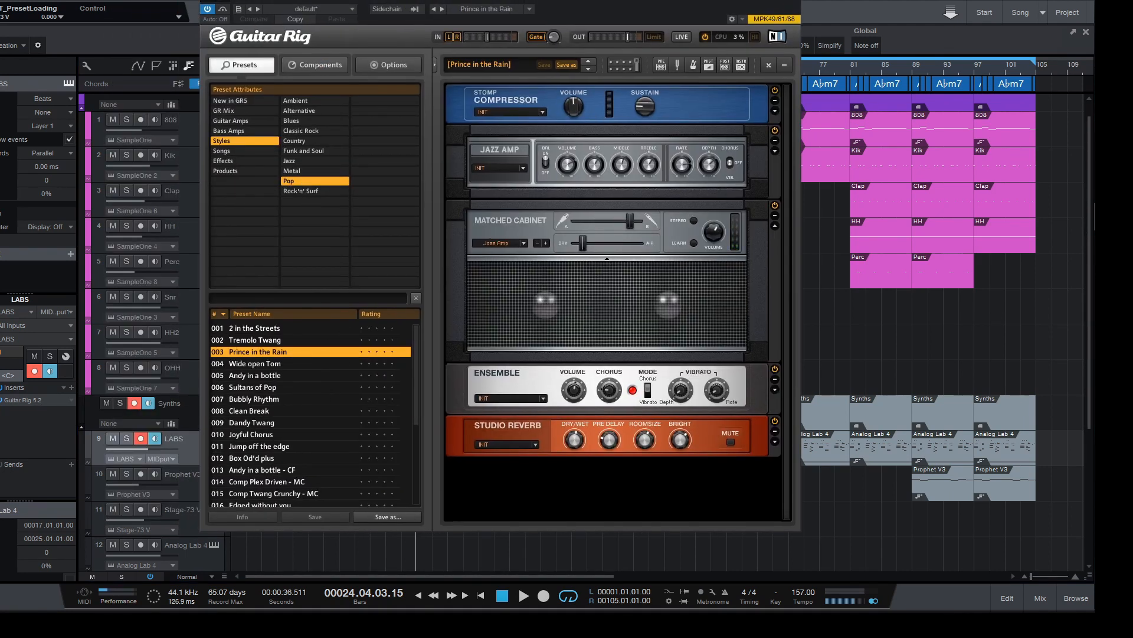
left_click(793, 1)
Step: Show the mixer for the Prophet V3 track and view the available insert effects without adding one
left_click(196, 483)
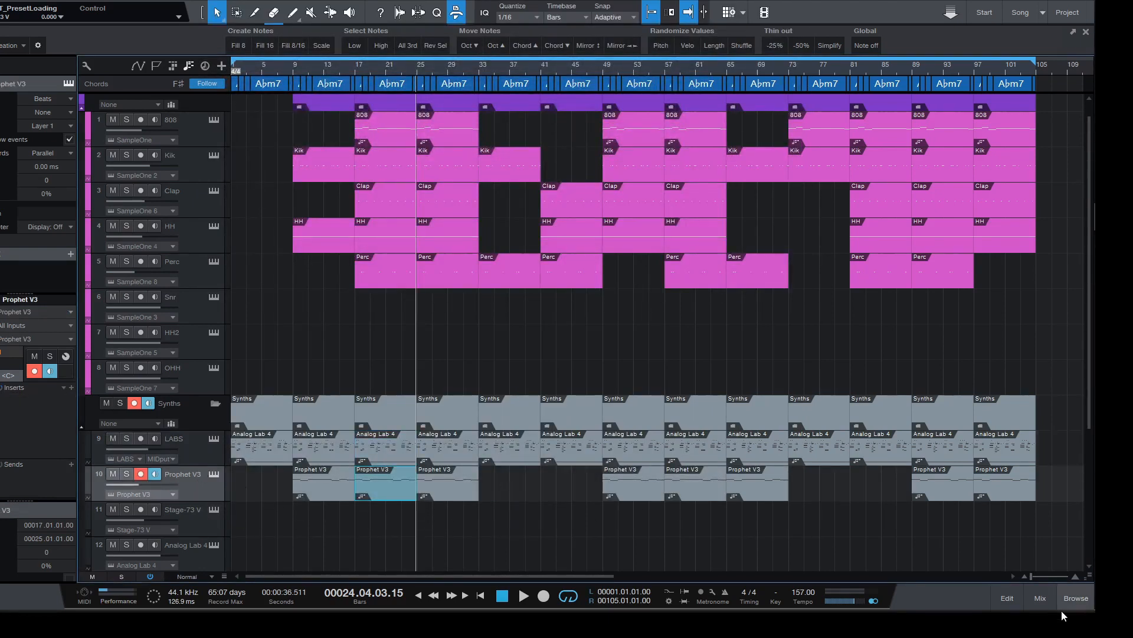
left_click(1040, 598)
left_click_drag(571, 581, 562, 583)
left_click(417, 247)
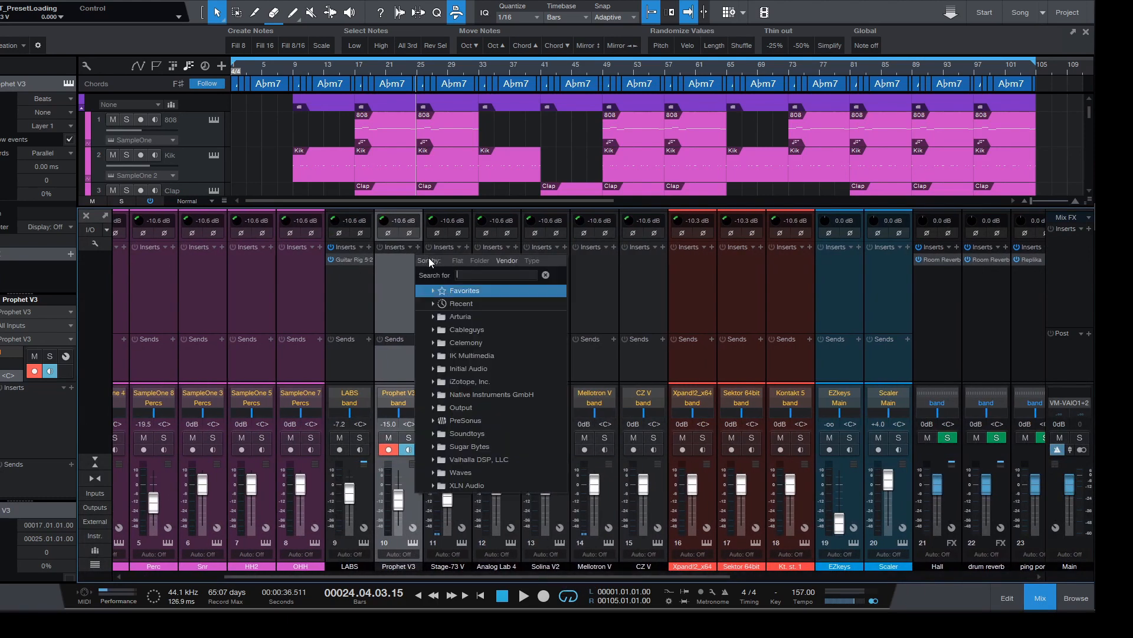
left_click(377, 278)
Step: Inspect the Soundtoys EffectRack and the other inserts on the band bus, and hide the mixer
left_click_drag(593, 575, 868, 582)
left_click(929, 285)
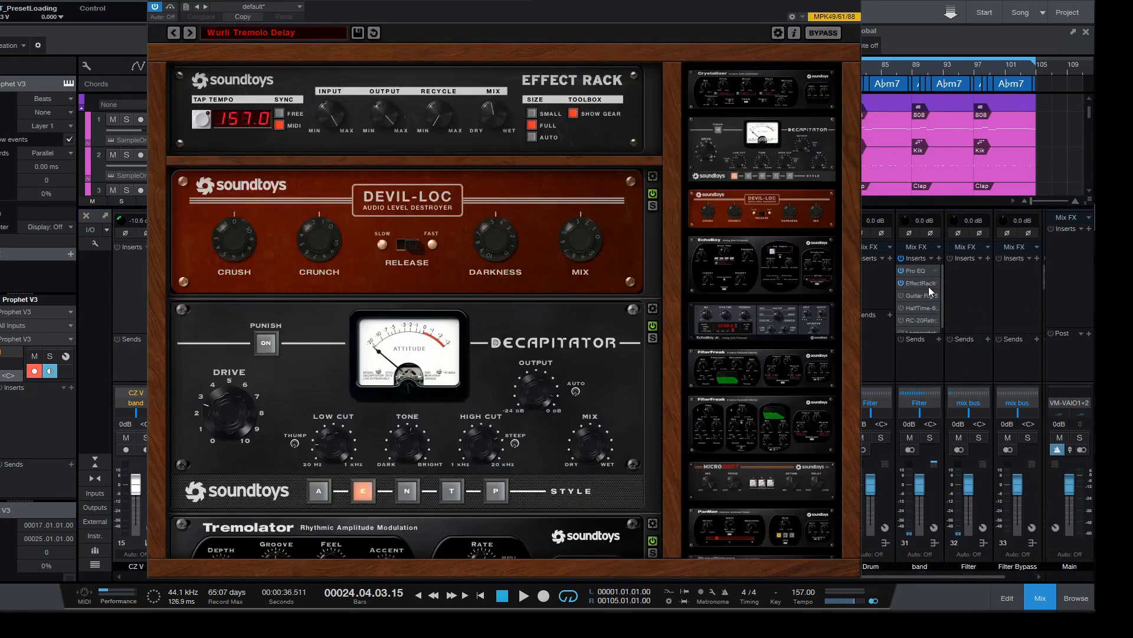
left_click(854, 2)
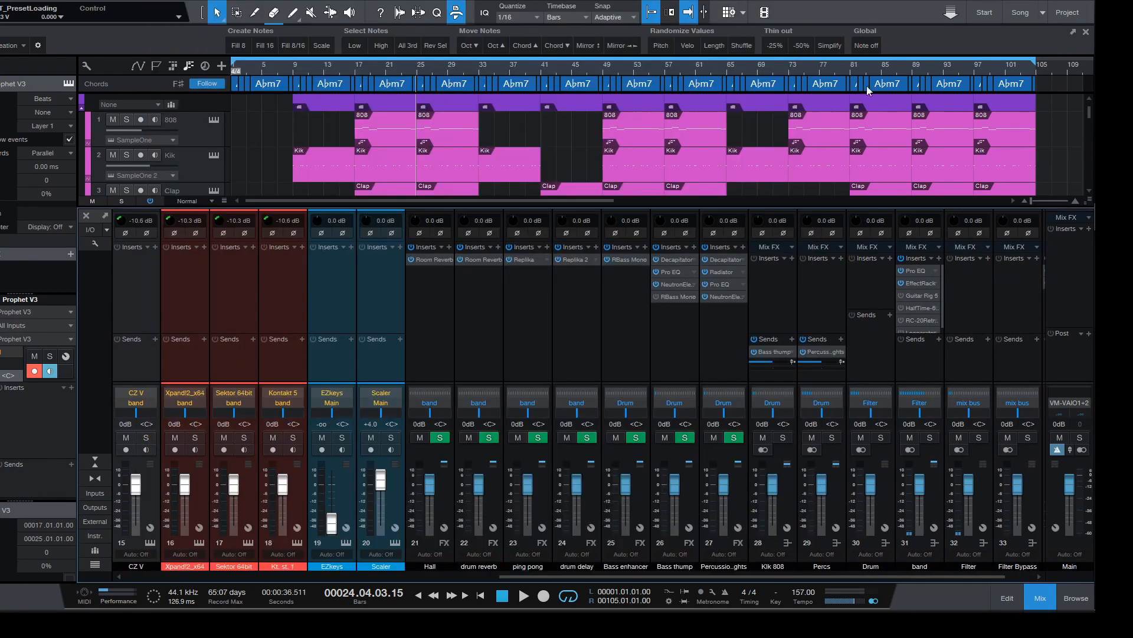
scroll(929, 319, "down", 1)
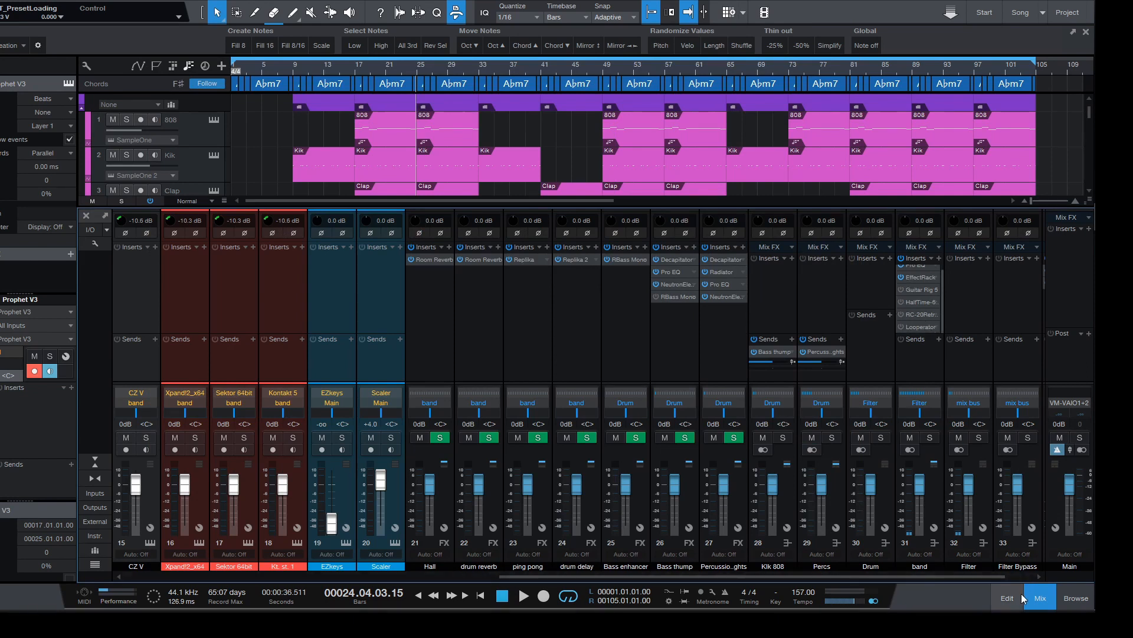
left_click(1040, 597)
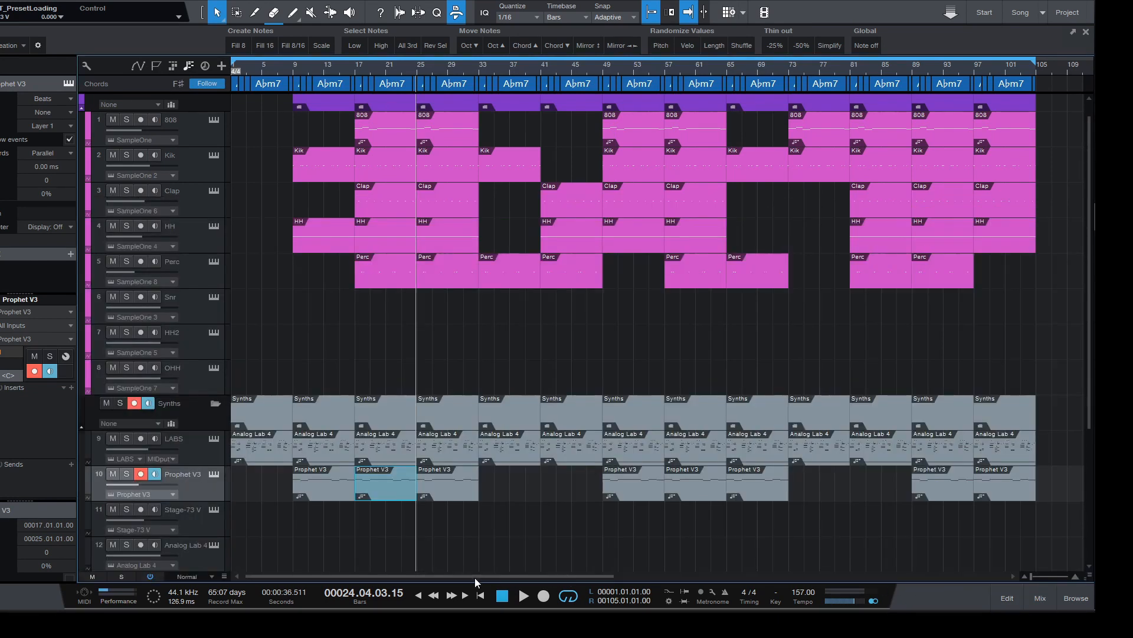
Step: Disarm the Prophet V3 track and return the playhead to the start of the song
left_click(141, 473)
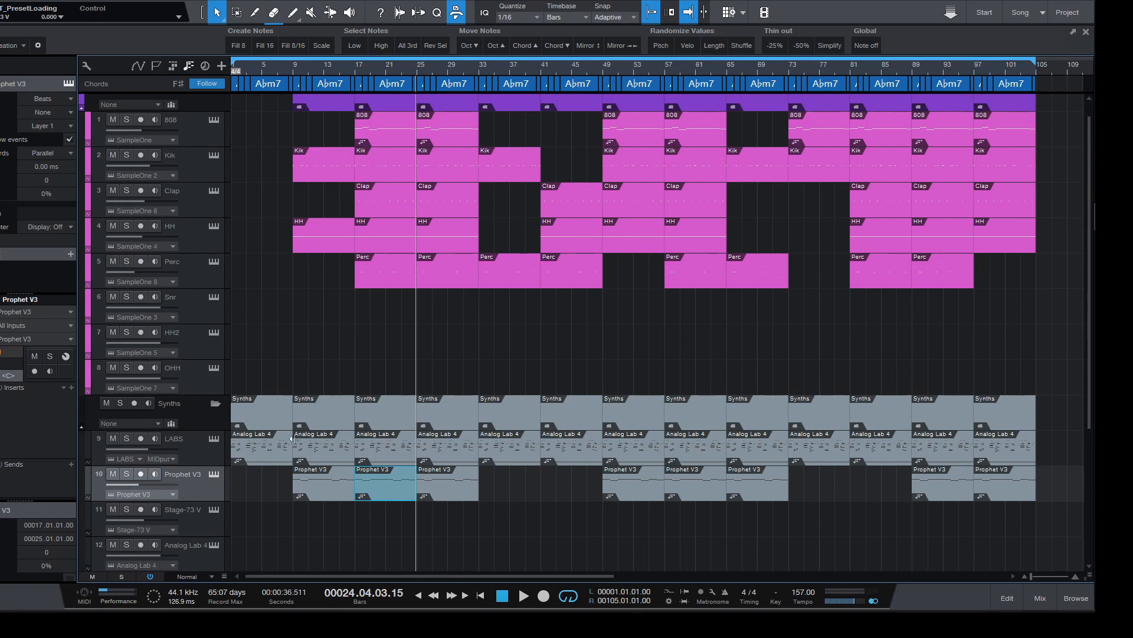
left_click(483, 595)
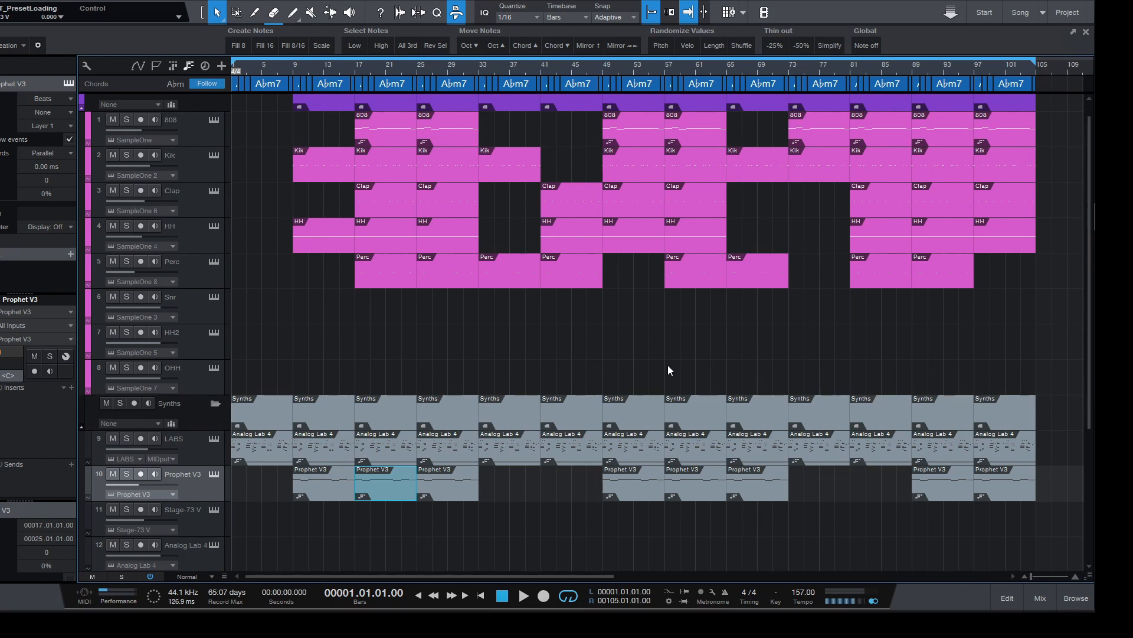
scroll(690, 67, "down", 5)
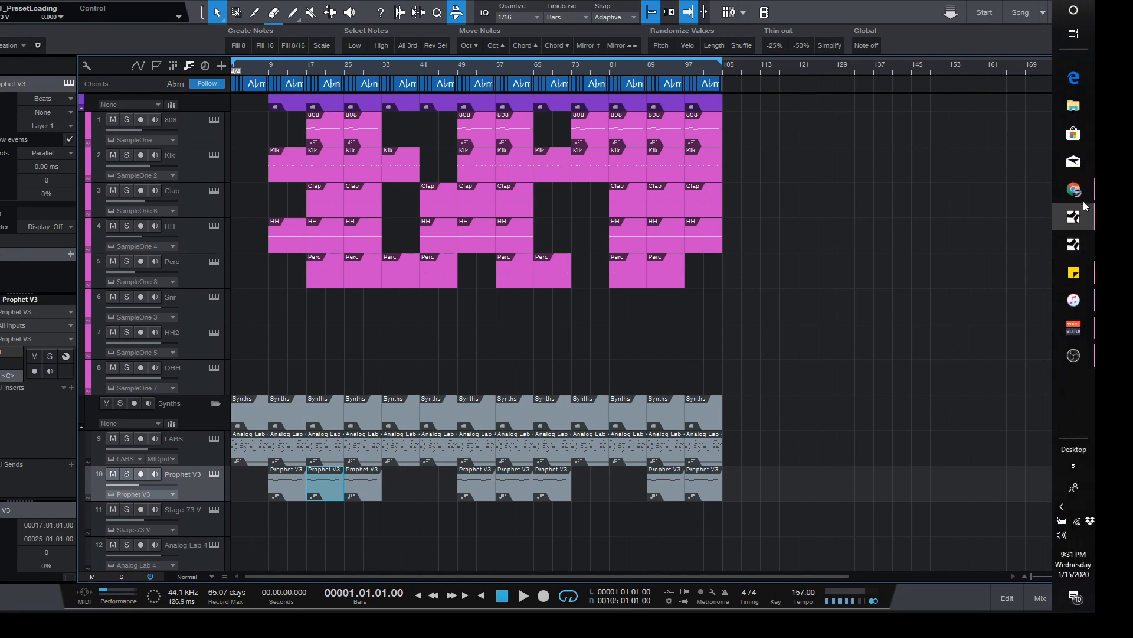
Step: Switch to Chrome and highlight the product title The World is Yours Vol. 1 on the cmpkits.com page
left_click(1083, 200)
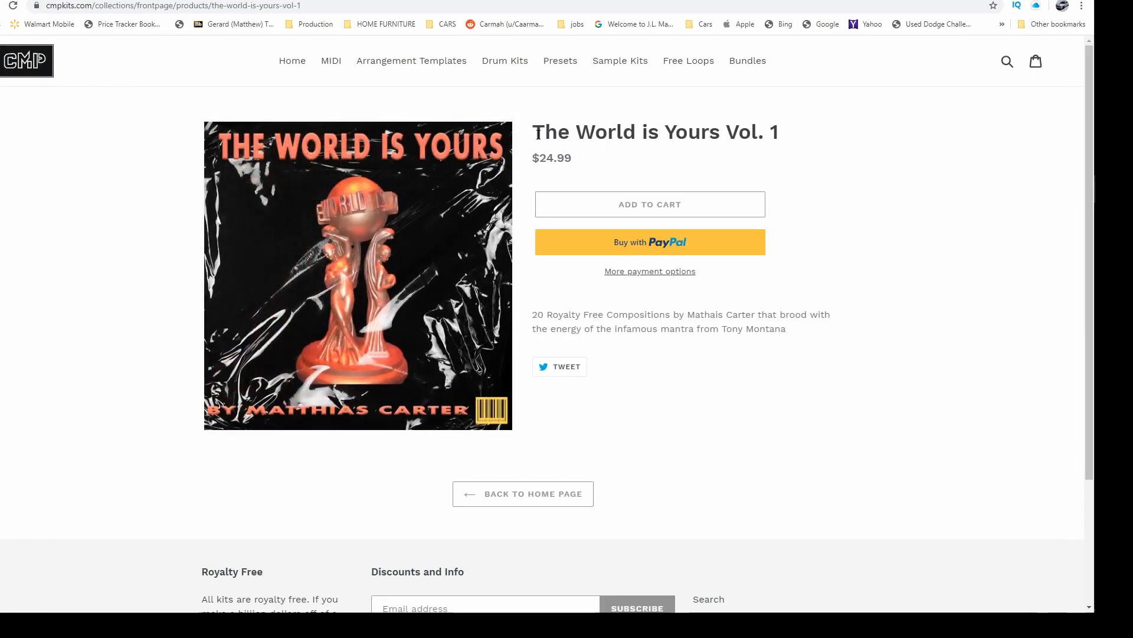
left_click_drag(538, 136, 850, 137)
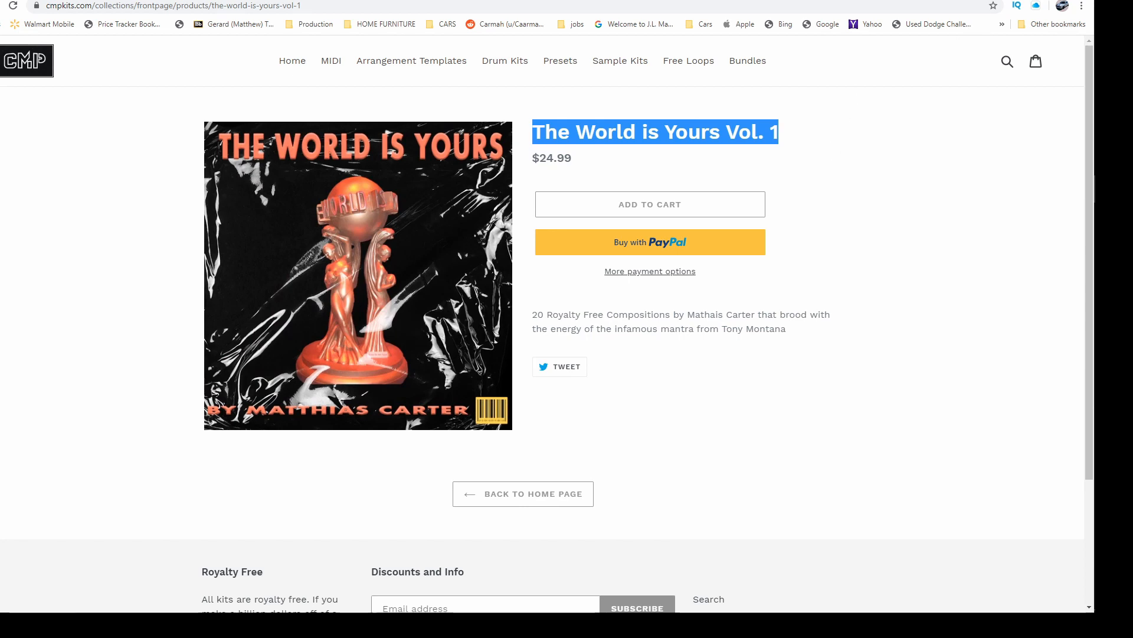